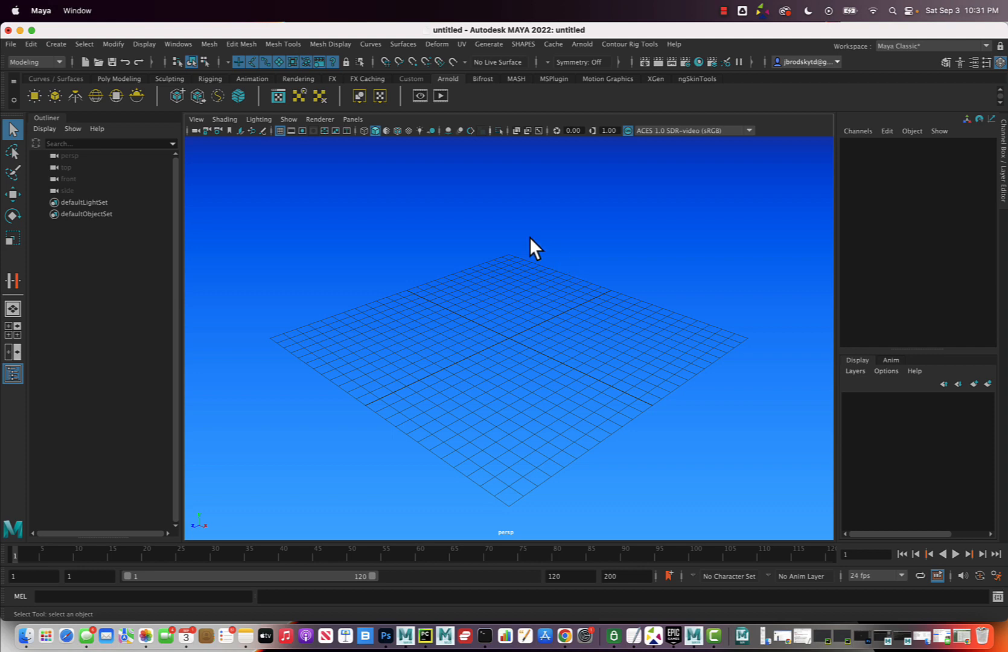
# - Create a polygon plane at the origin and scale it uniformly to about 45.3 as a ground surface
pyautogui.click(54, 42)
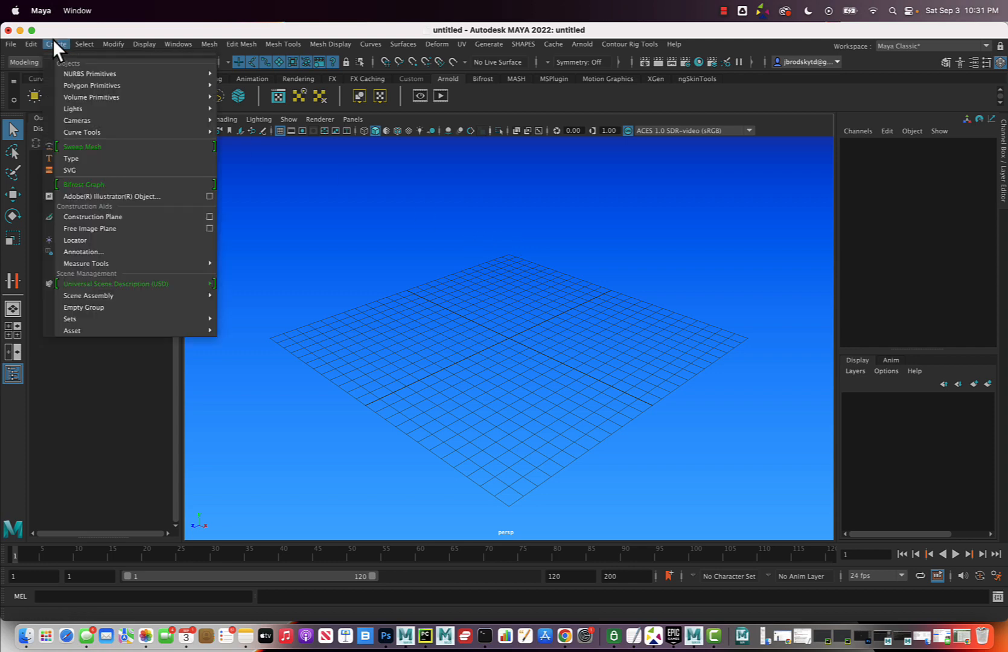
pyautogui.moveTo(87, 88)
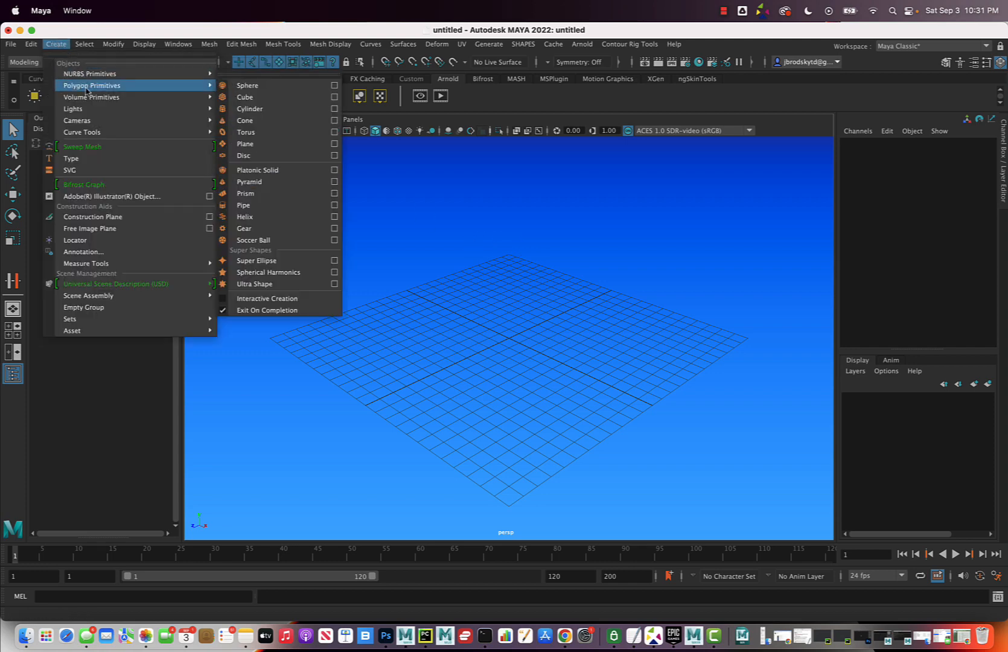
pyautogui.click(267, 147)
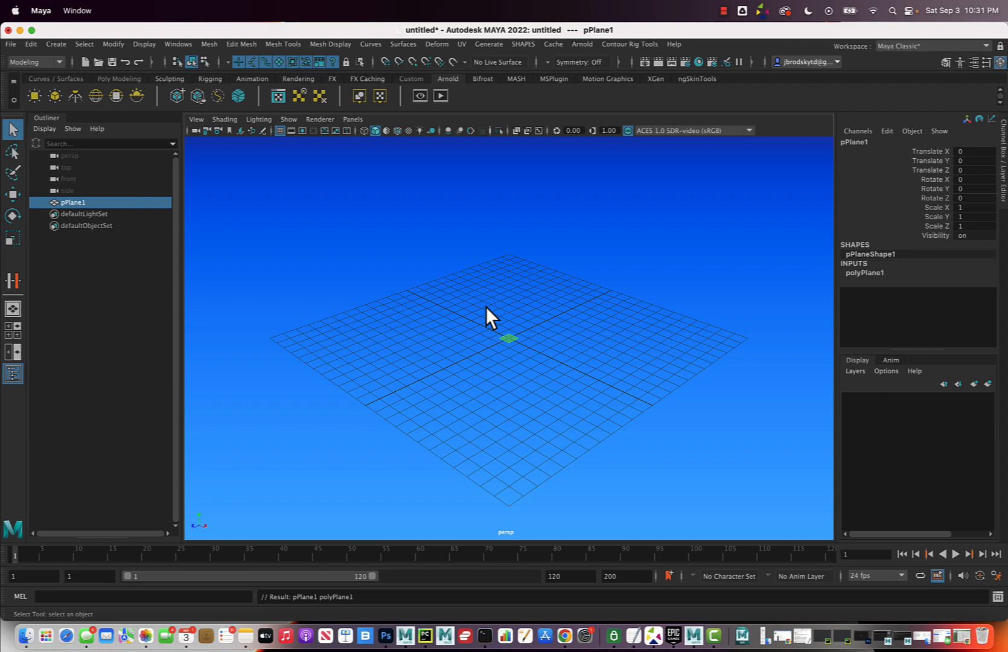
pyautogui.press('r')
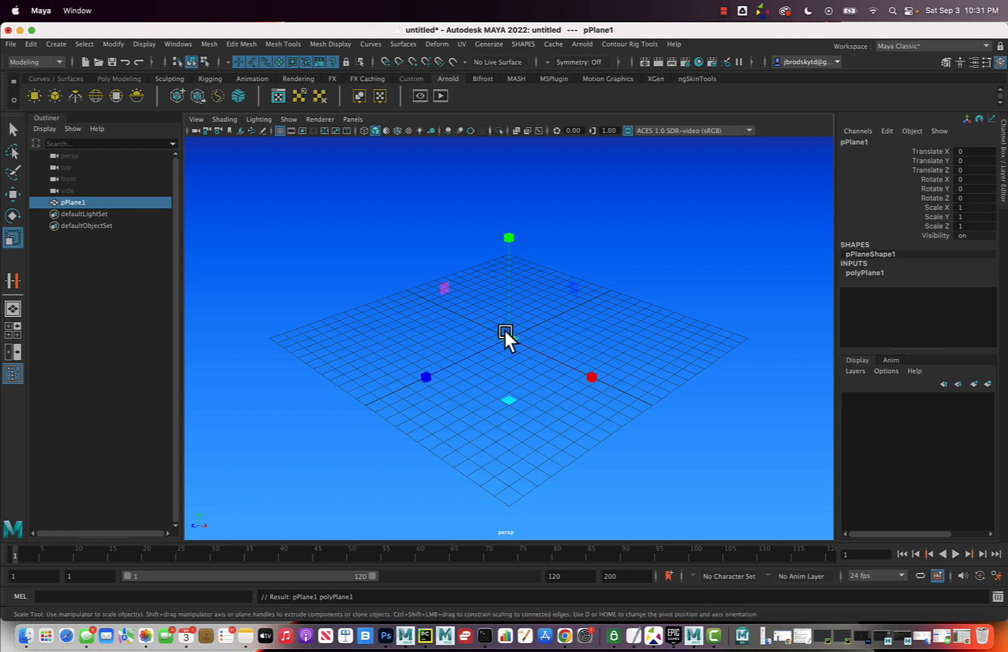
pyautogui.moveTo(505, 329); pyautogui.dragTo(946, 315)
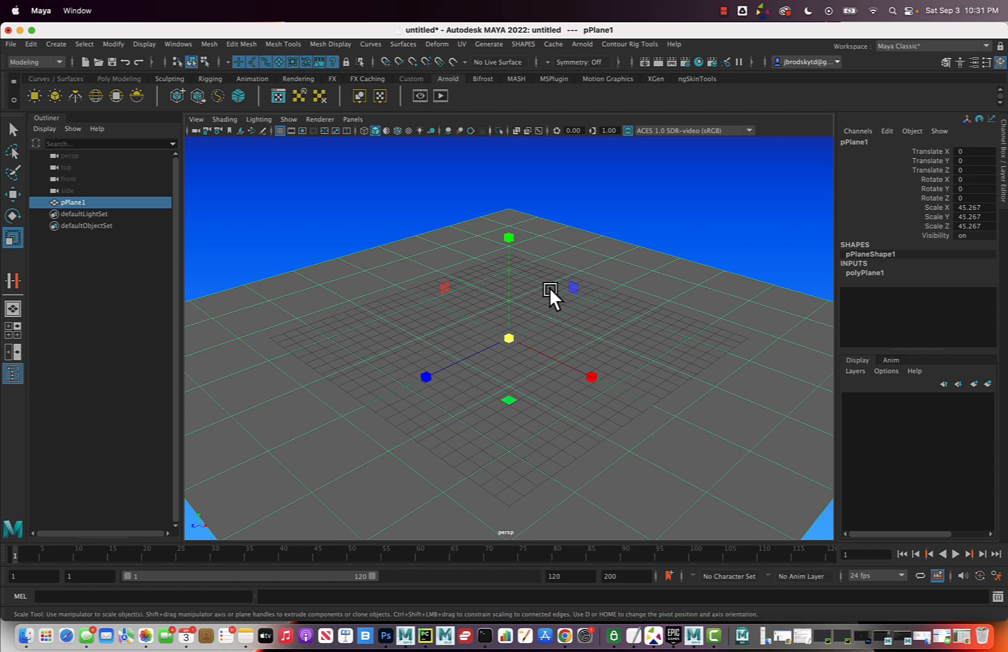
pyautogui.scroll(-5, 564, 300)
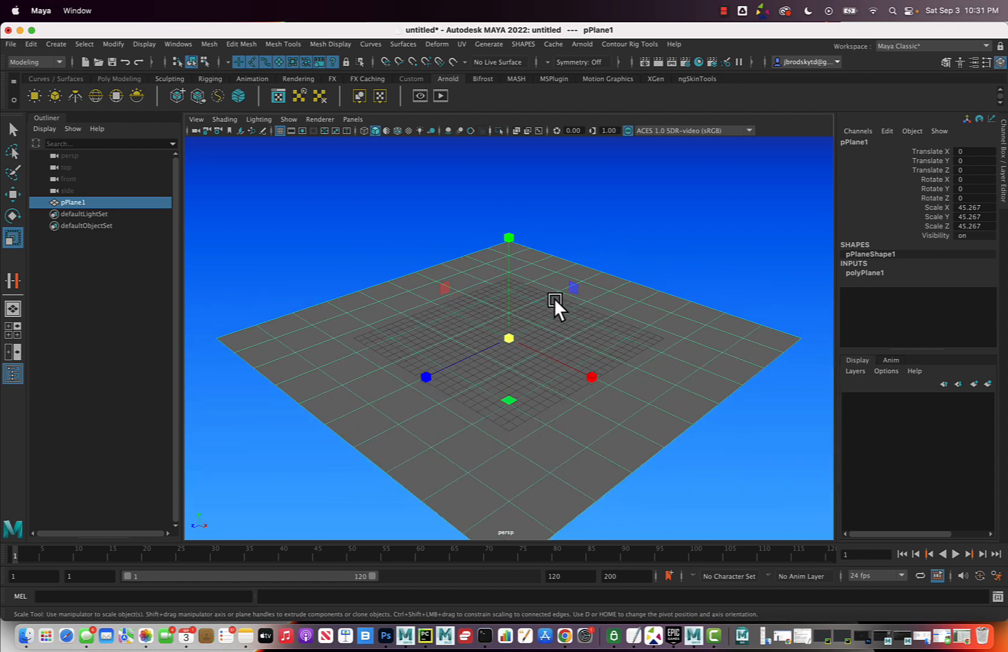
pyautogui.keyDown('alt'); pyautogui.moveTo(554, 299); pyautogui.dragTo(555, 290); pyautogui.keyUp('alt')
pyautogui.click(617, 204)
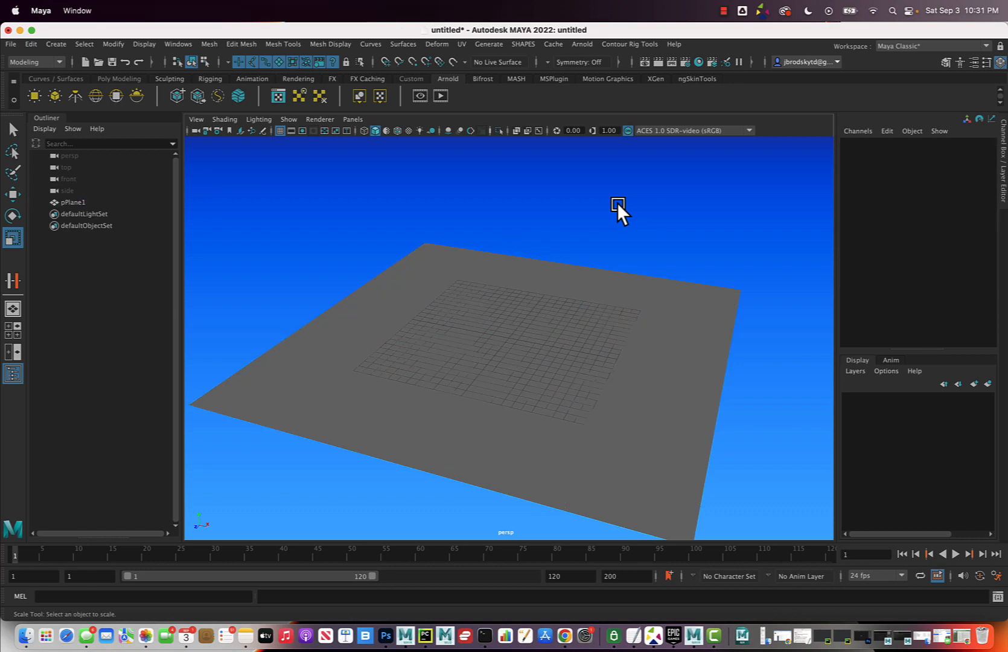
# - Create a polygon sphere and move it to about -18 in X and 8.4 in Y, above the plane
pyautogui.click(56, 43)
pyautogui.moveTo(77, 84)
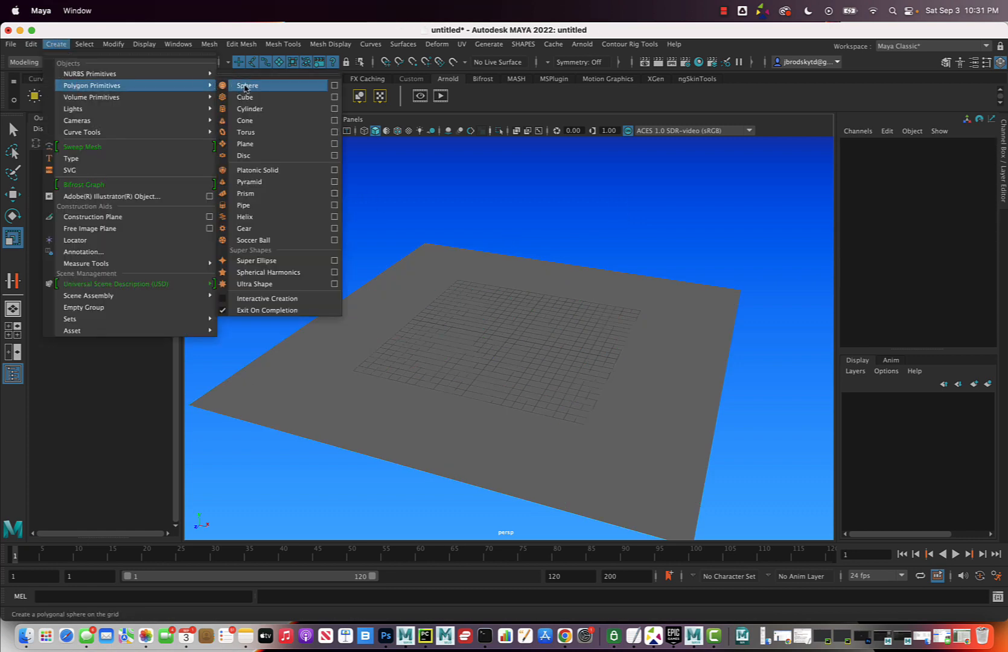
pyautogui.click(271, 86)
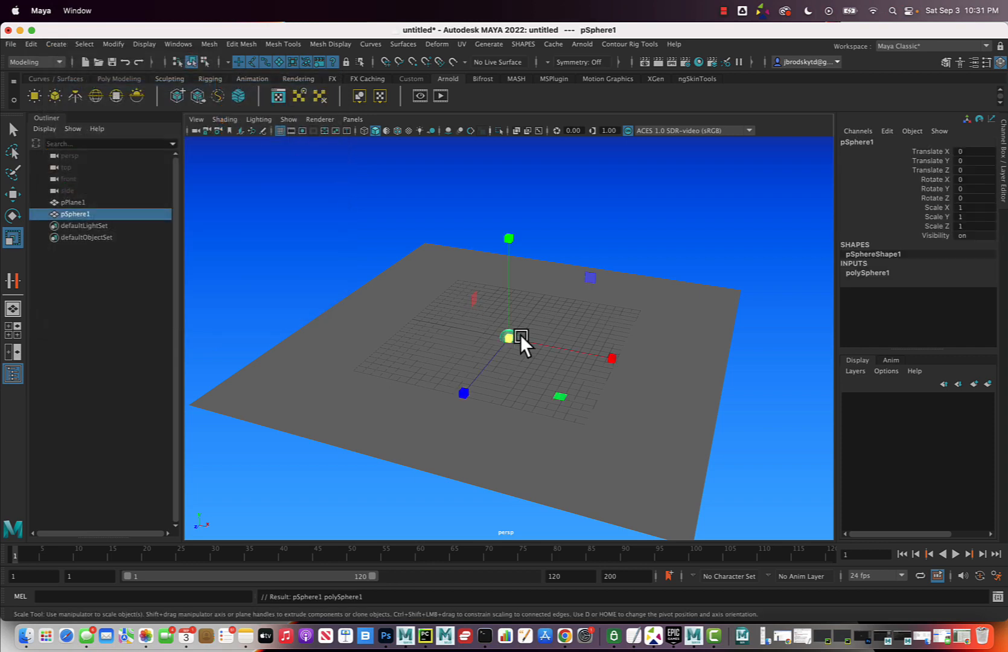
pyautogui.press('w')
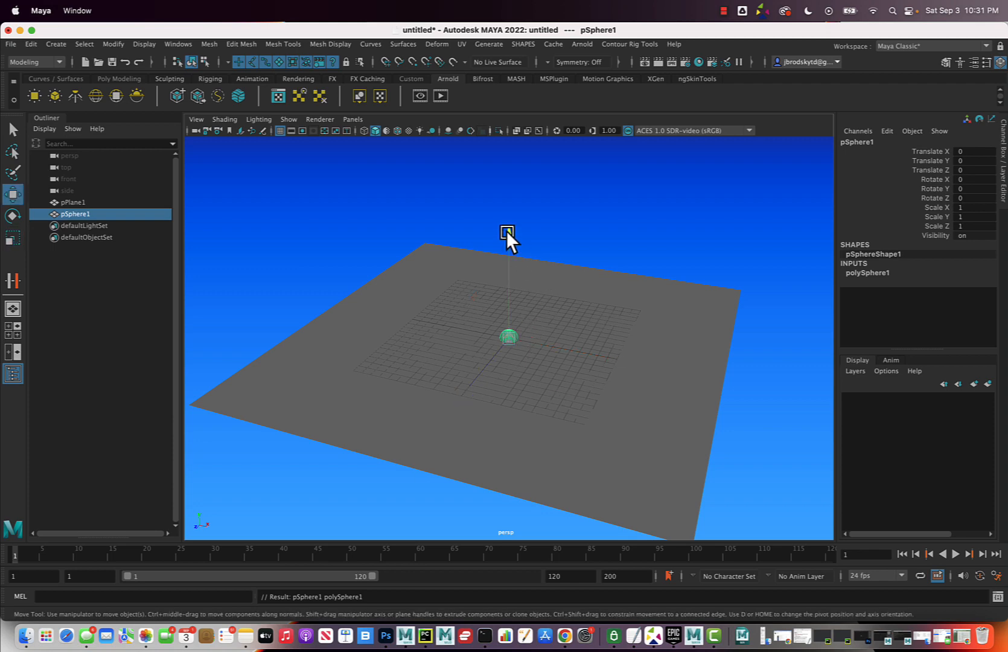
pyautogui.moveTo(506, 231); pyautogui.dragTo(524, 152)
pyautogui.keyDown('alt'); pyautogui.moveTo(553, 252); pyautogui.dragTo(585, 278); pyautogui.keyUp('alt')
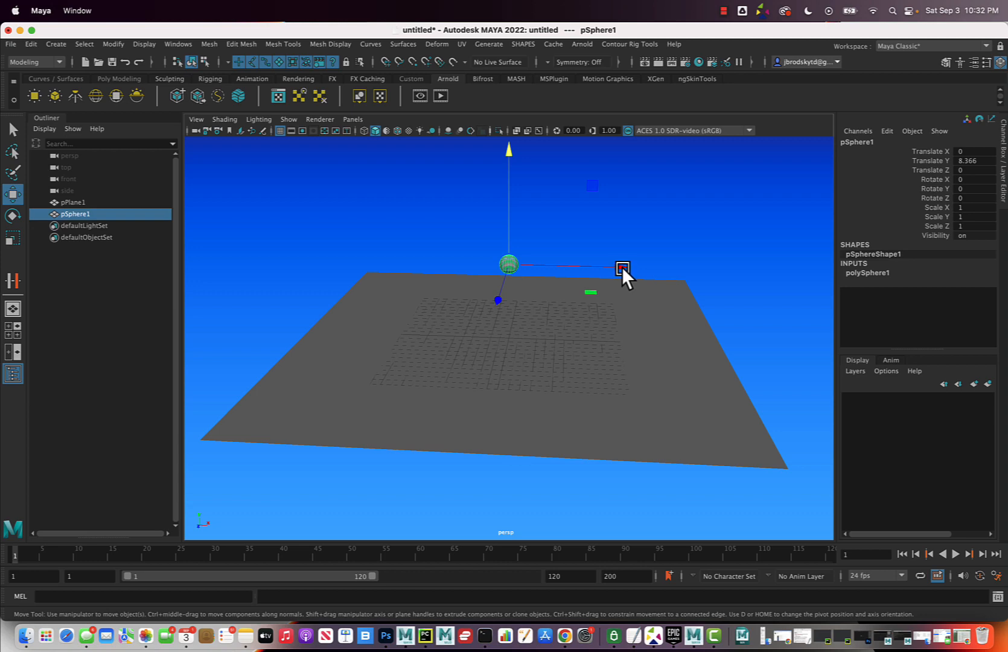
pyautogui.moveTo(622, 267); pyautogui.dragTo(457, 275)
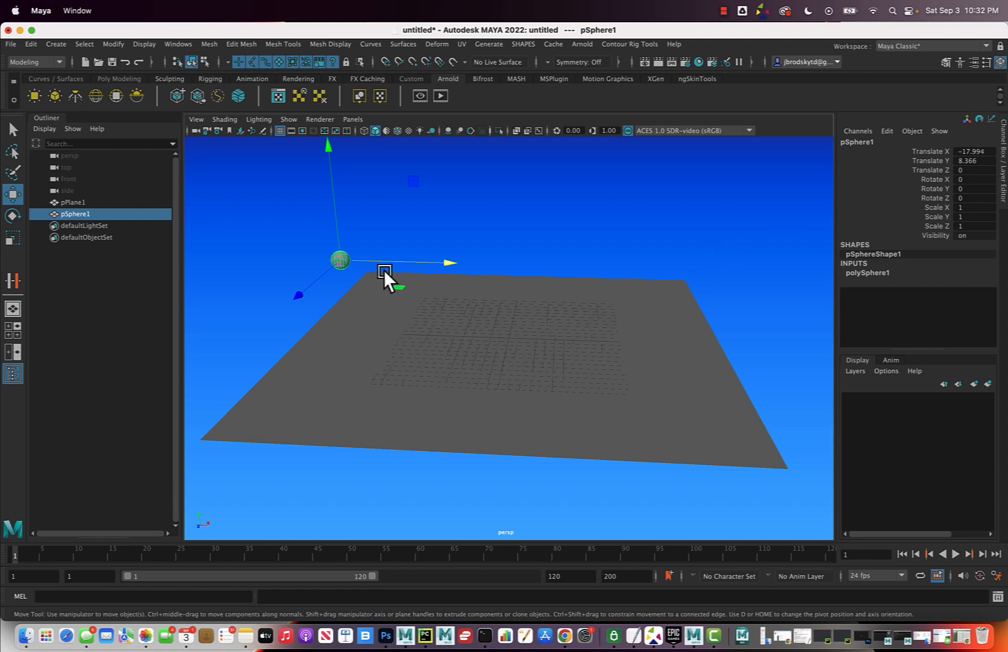
pyautogui.keyDown('alt'); pyautogui.moveTo(506, 263); pyautogui.dragTo(510, 268); pyautogui.keyUp('alt')
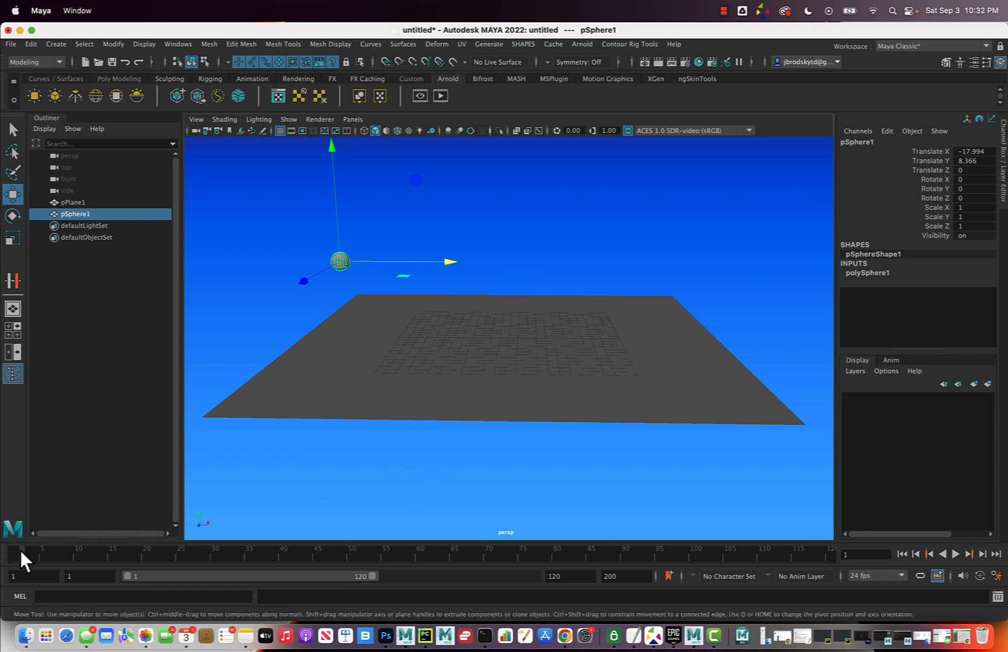
# - Scrub through the frames of the timeline to check the playback, returning to frame 1
pyautogui.moveTo(20, 550); pyautogui.dragTo(159, 553)
pyautogui.moveTo(328, 554); pyautogui.dragTo(543, 551)
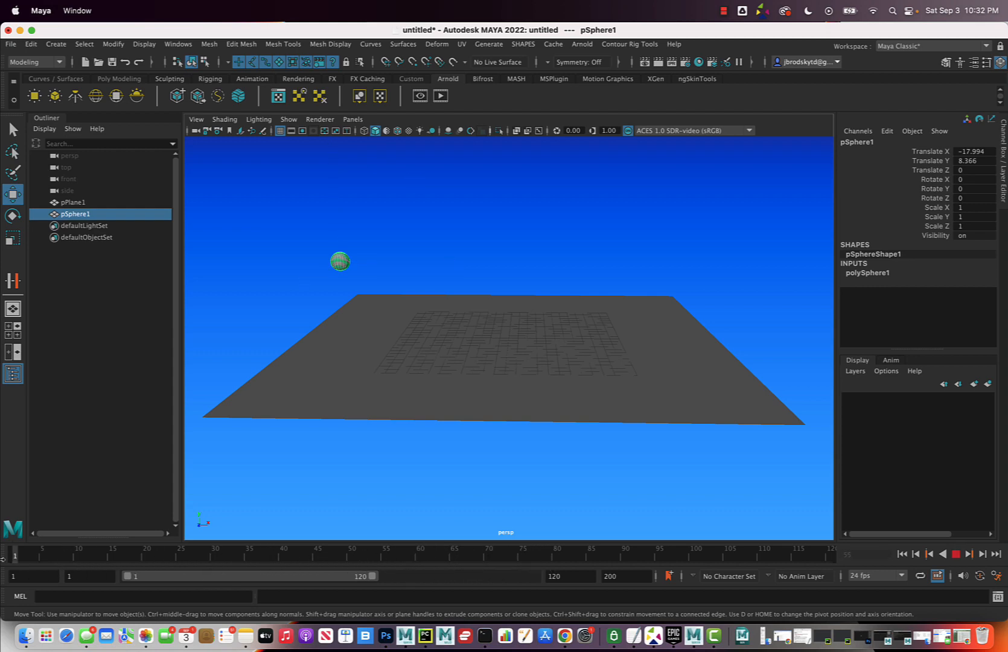
pyautogui.moveTo(15, 554); pyautogui.dragTo(649, 562)
pyautogui.moveTo(14, 554); pyautogui.dragTo(13, 554)
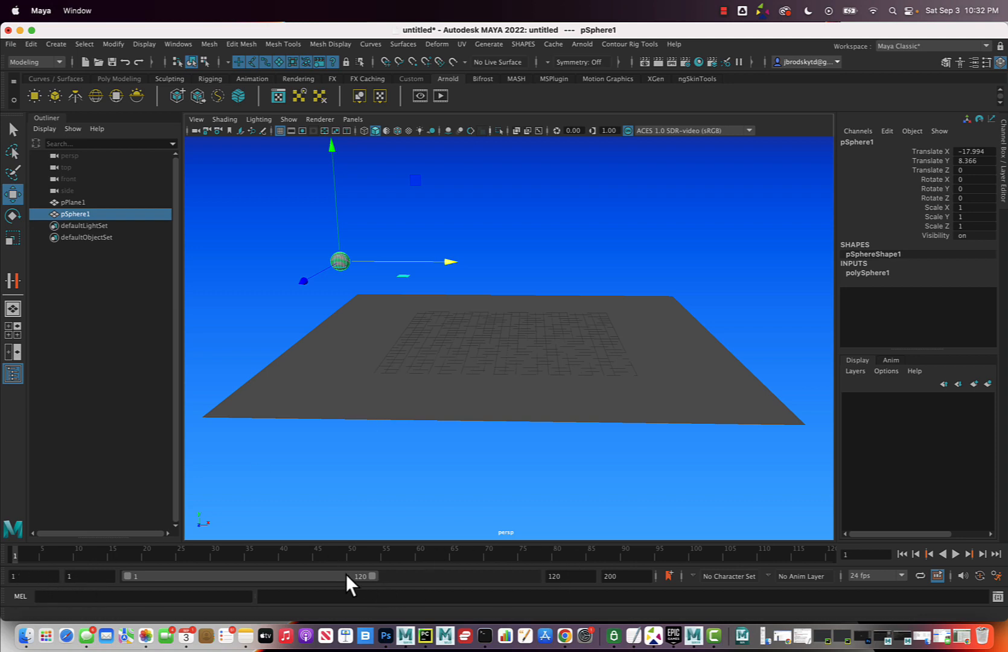
# - Adjust both ends of the playback range with the range slider, finishing with frames 1 to 200
pyautogui.moveTo(373, 577); pyautogui.dragTo(440, 581)
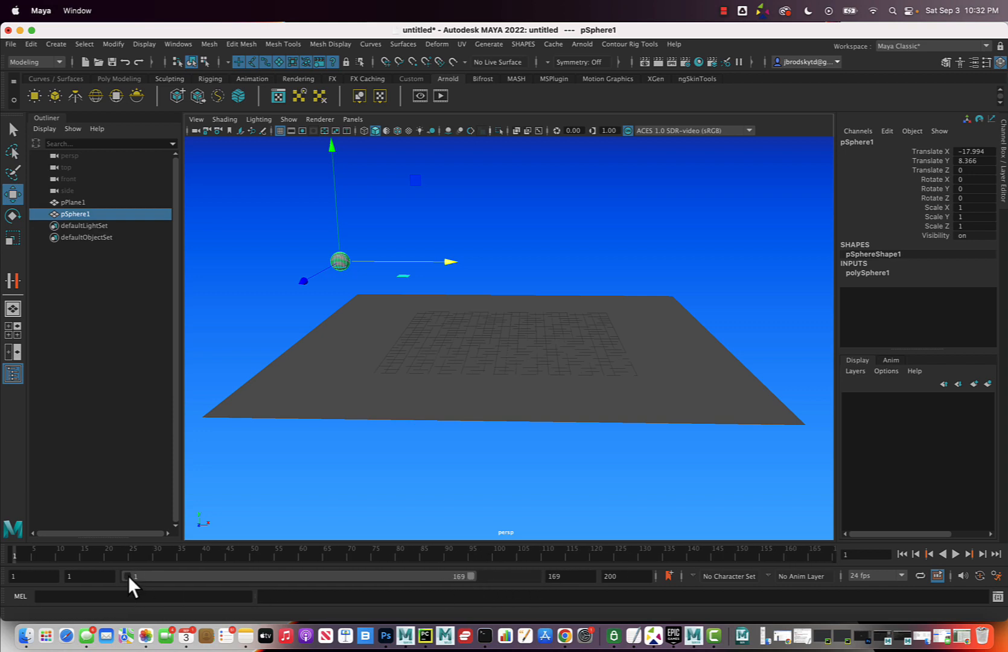
pyautogui.moveTo(128, 577); pyautogui.dragTo(357, 578)
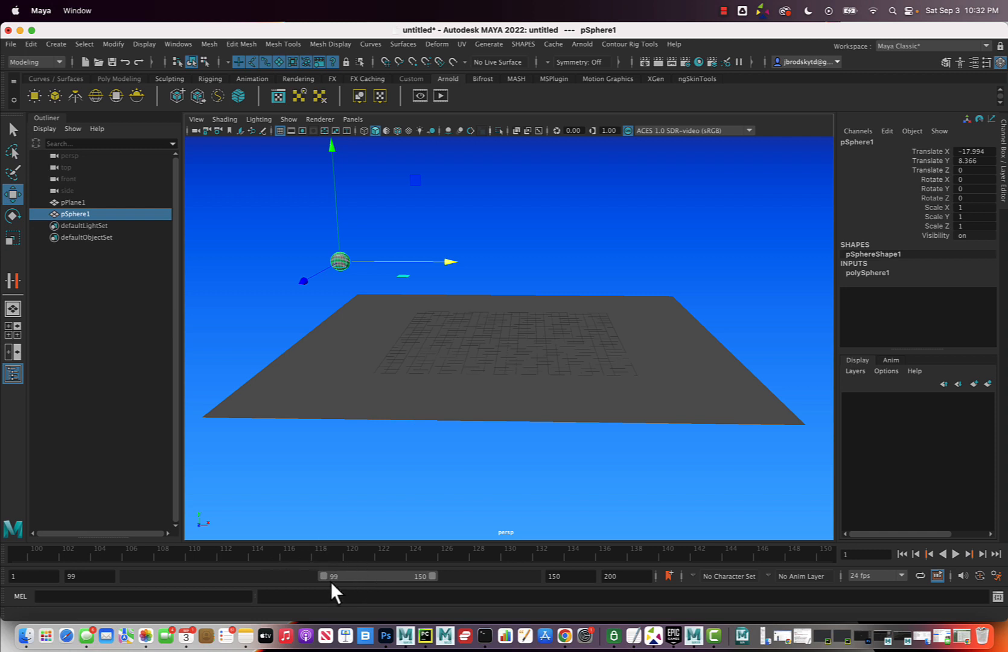
pyautogui.moveTo(322, 574); pyautogui.dragTo(101, 578)
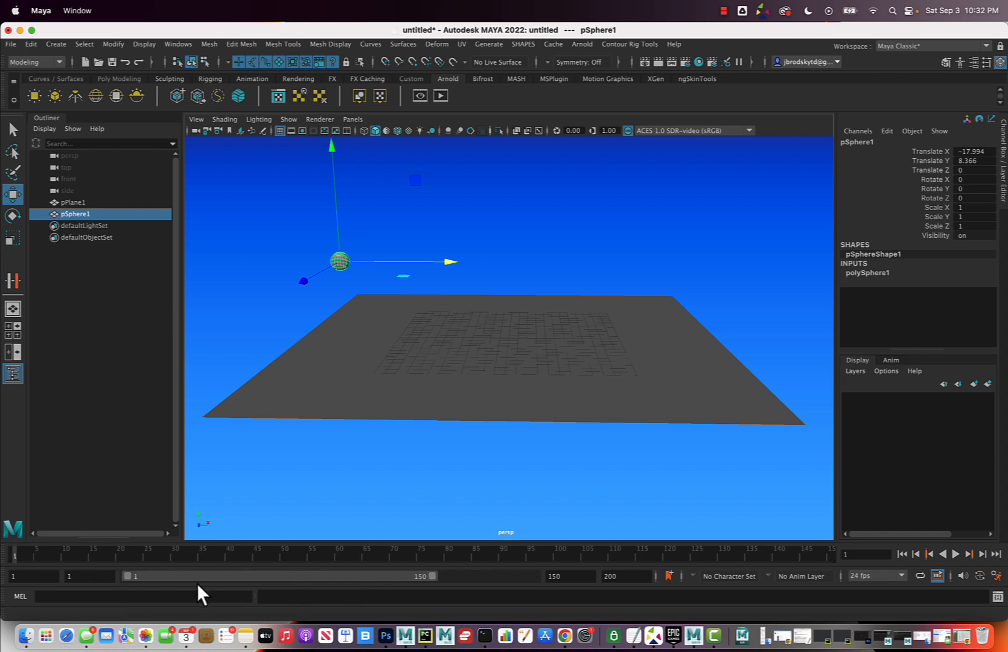
pyautogui.moveTo(434, 574); pyautogui.dragTo(596, 572)
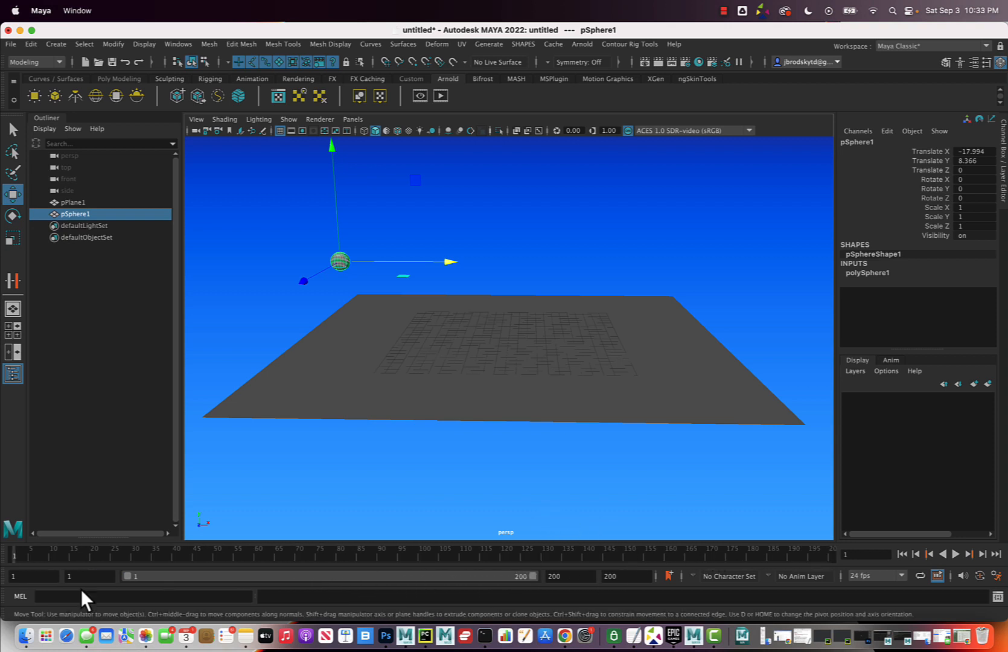
# - Set the end time of the playback range to frame 100
pyautogui.doubleClick(572, 576)
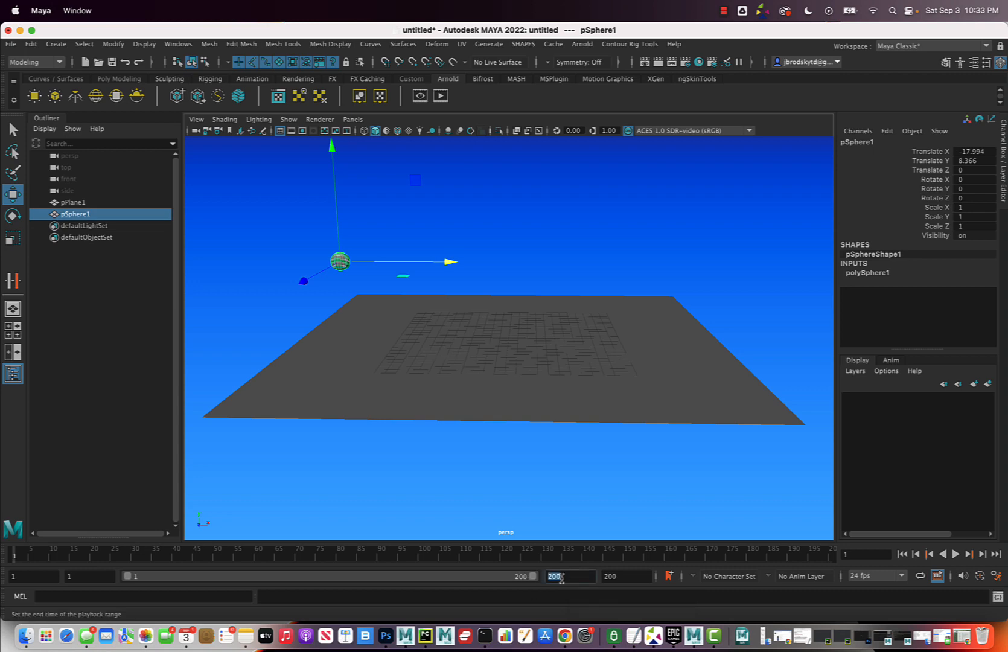
pyautogui.write('100')
pyautogui.press('Return')
# - Set the end time of the playback range to frame 200
pyautogui.doubleClick(566, 577)
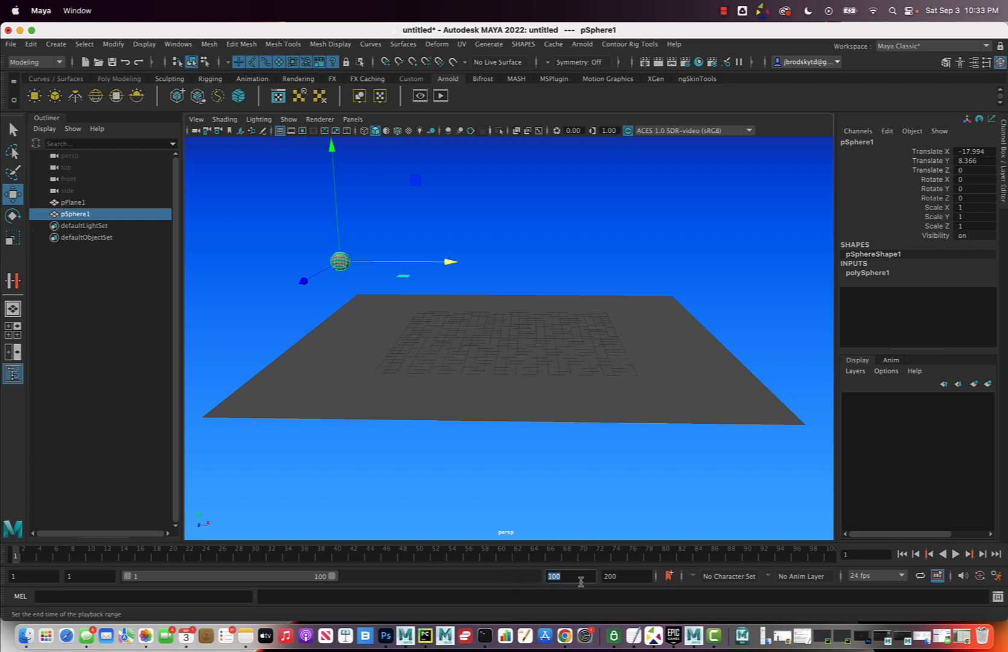
pyautogui.write('200')
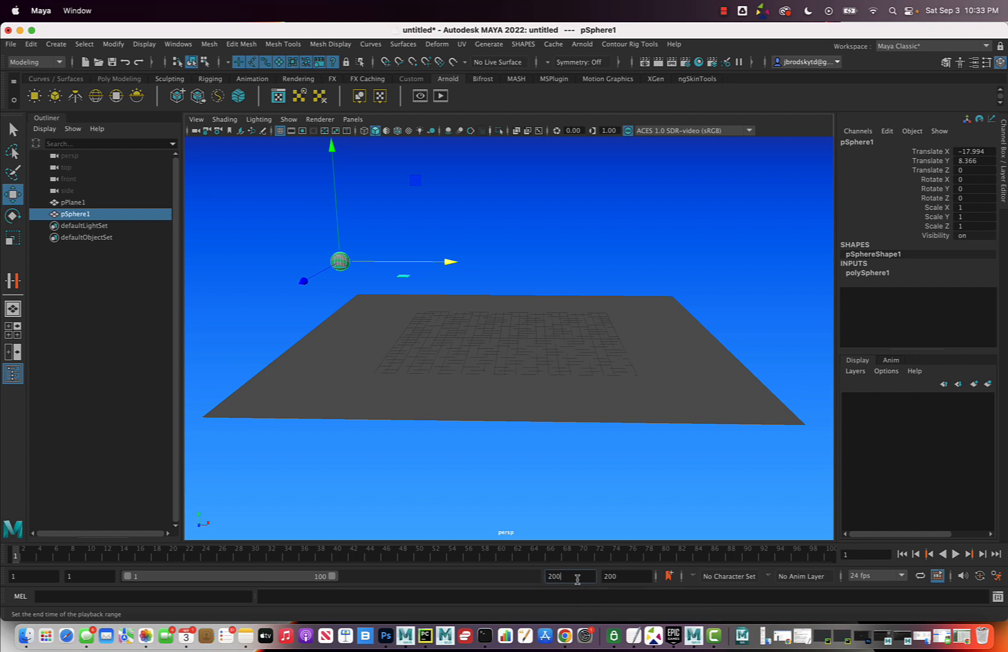
pyautogui.press('Return')
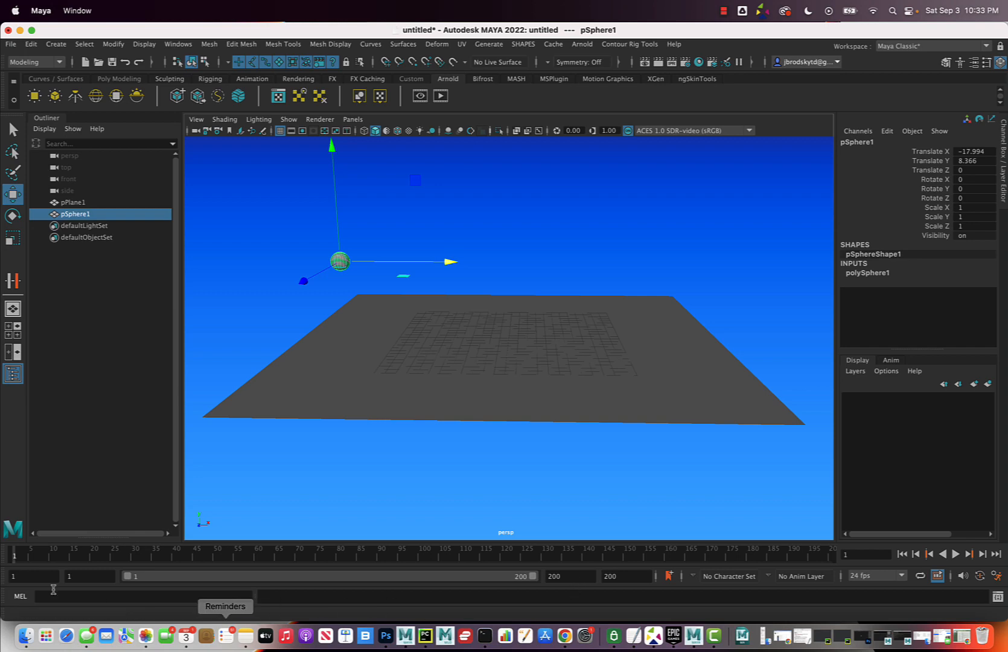
# - Set a keyframe on all channels of the sphere at frame 1
pyautogui.hotkey('alt', 'v')
pyautogui.press('Escape')
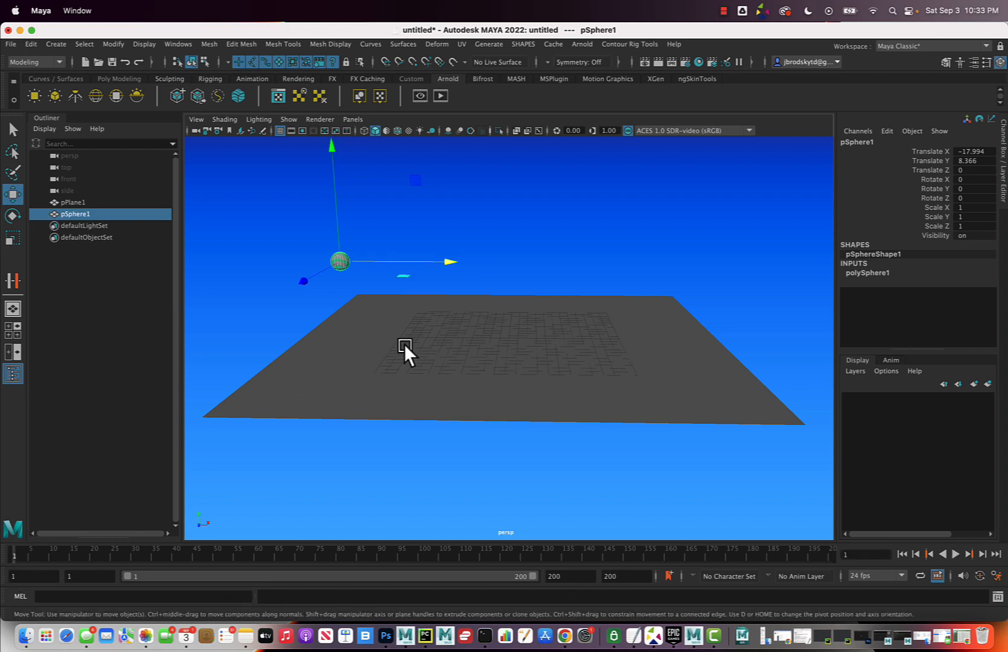
pyautogui.moveTo(417, 349)
pyautogui.keyDown('alt'); pyautogui.mouseDown()
pyautogui.moveTo(415, 318)
pyautogui.moveTo(418, 328)
pyautogui.mouseUp(); pyautogui.keyUp('alt')
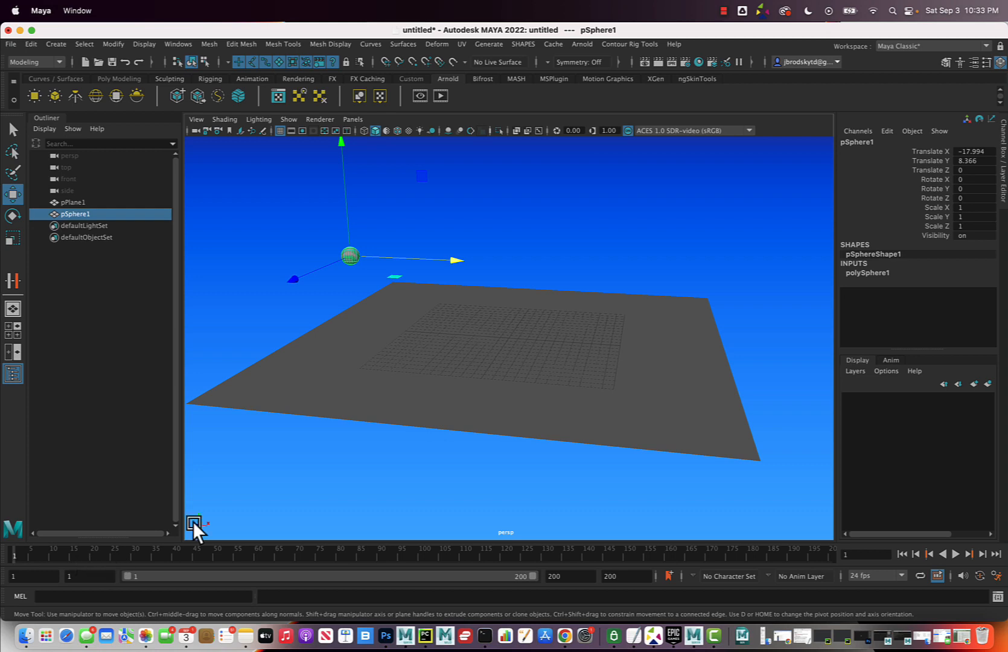
pyautogui.keyDown('alt'); pyautogui.moveTo(424, 385); pyautogui.dragTo(372, 311); pyautogui.keyUp('alt')
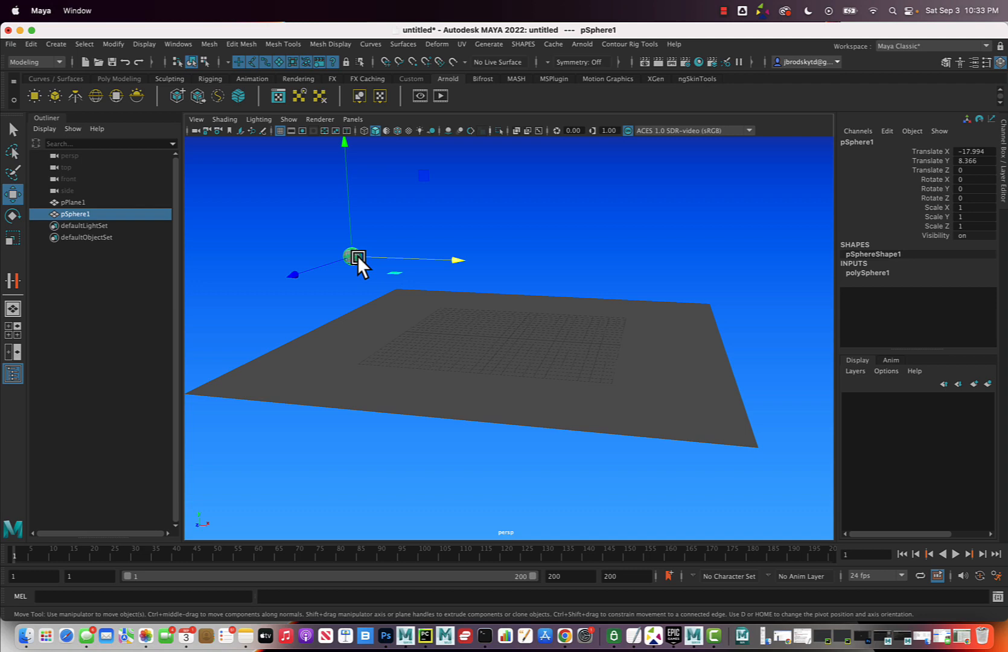
pyautogui.press('s')
# - Set the playback speed to 24 fps x 1 in the Time Slider preferences and save them
pyautogui.click(995, 576)
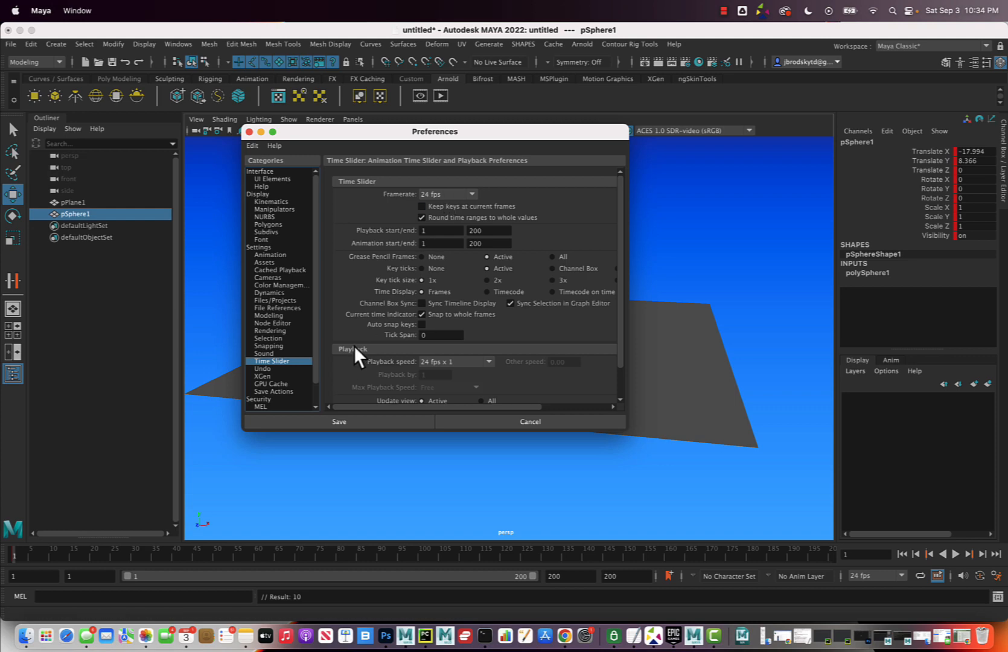
pyautogui.click(447, 361)
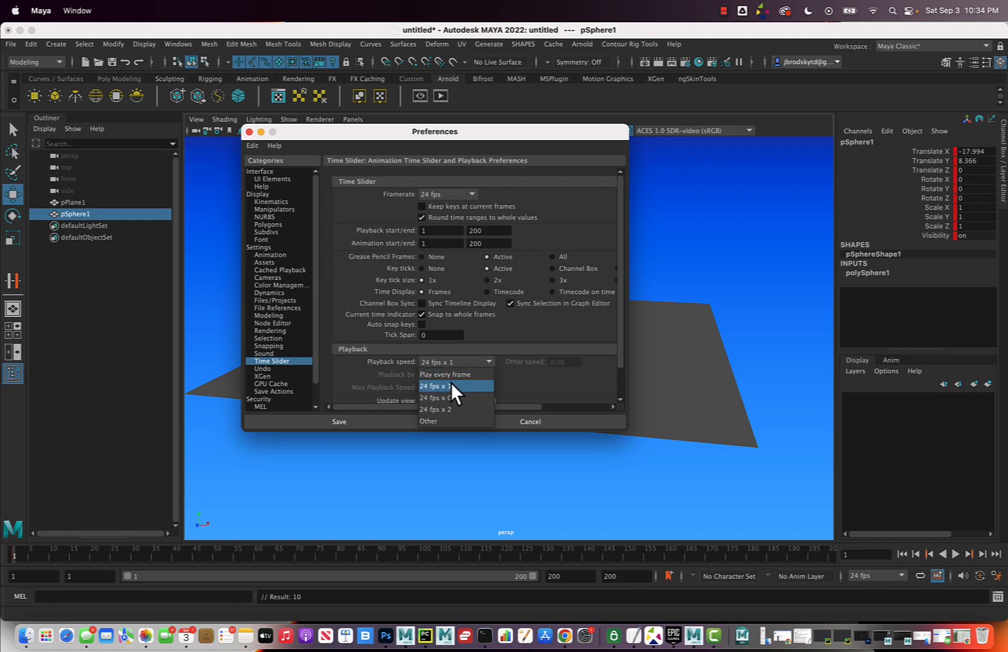
pyautogui.click(452, 386)
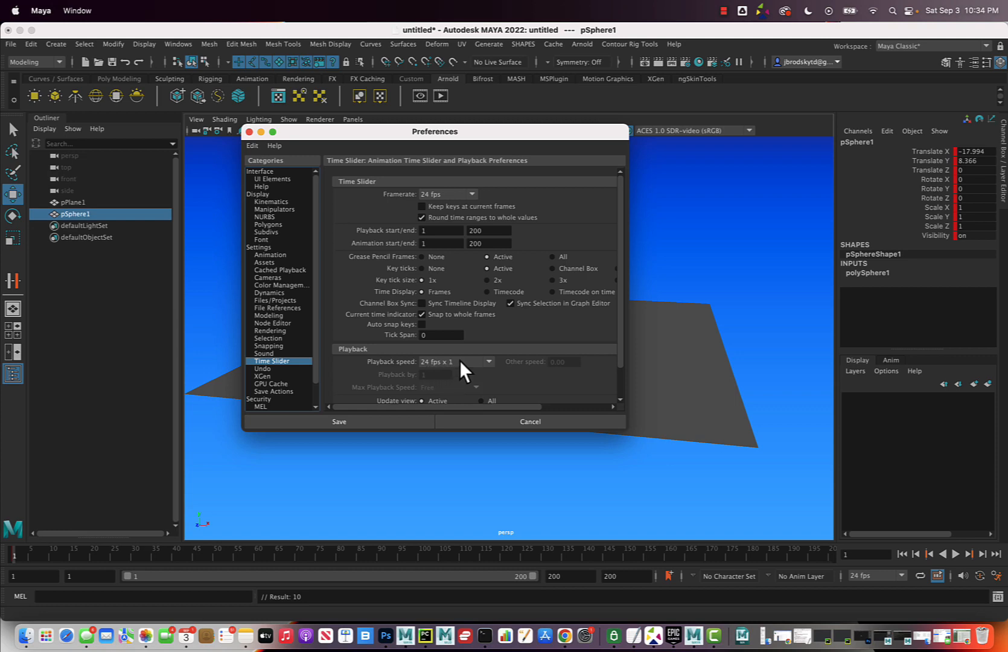
pyautogui.click(393, 420)
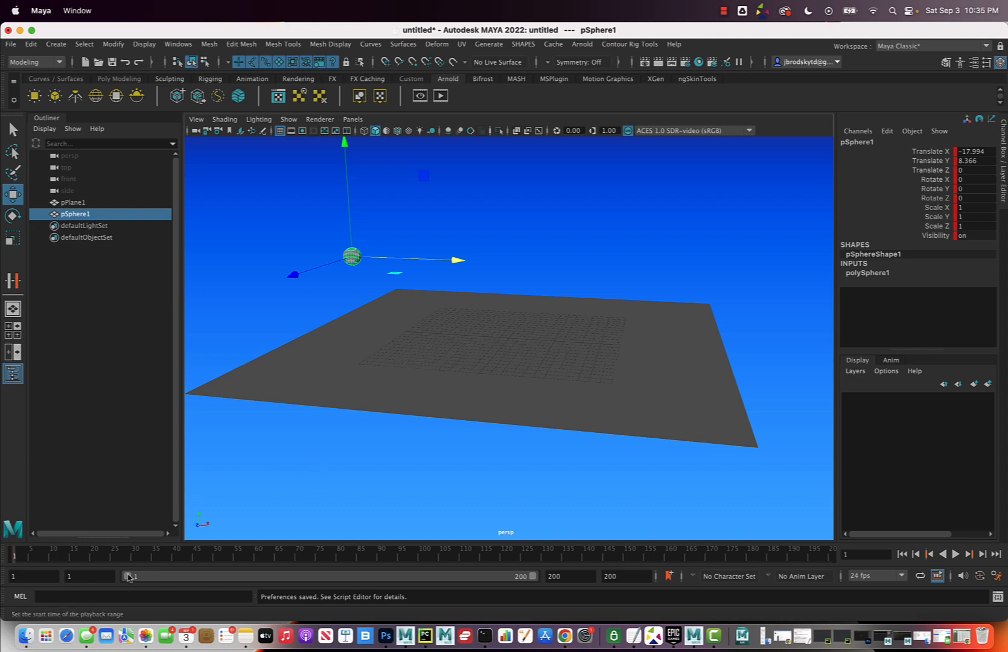
# - At frame 24, move the sphere to about -12.1 in X and 0.94 in Y, down onto the plane, and key it
pyautogui.moveTo(66, 557); pyautogui.dragTo(77, 555)
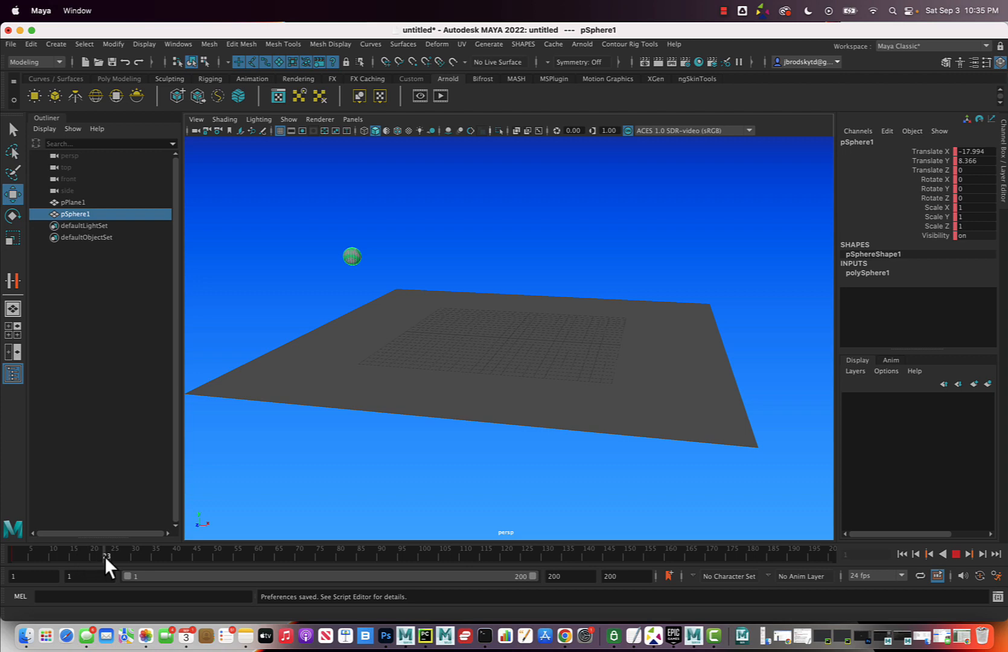
pyautogui.moveTo(106, 556); pyautogui.dragTo(107, 557)
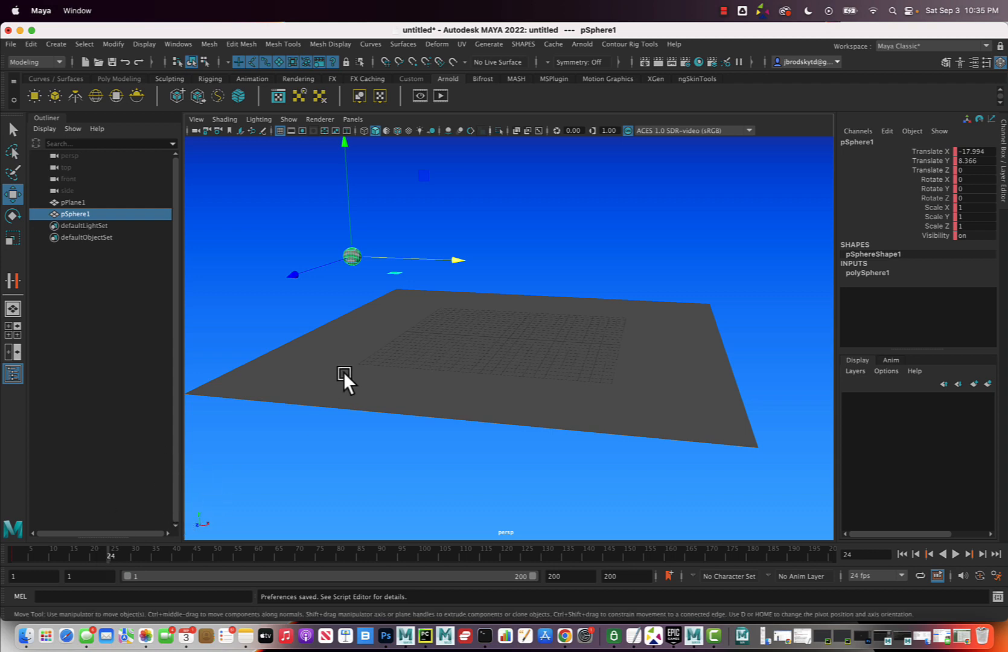
pyautogui.moveTo(459, 261); pyautogui.dragTo(511, 260)
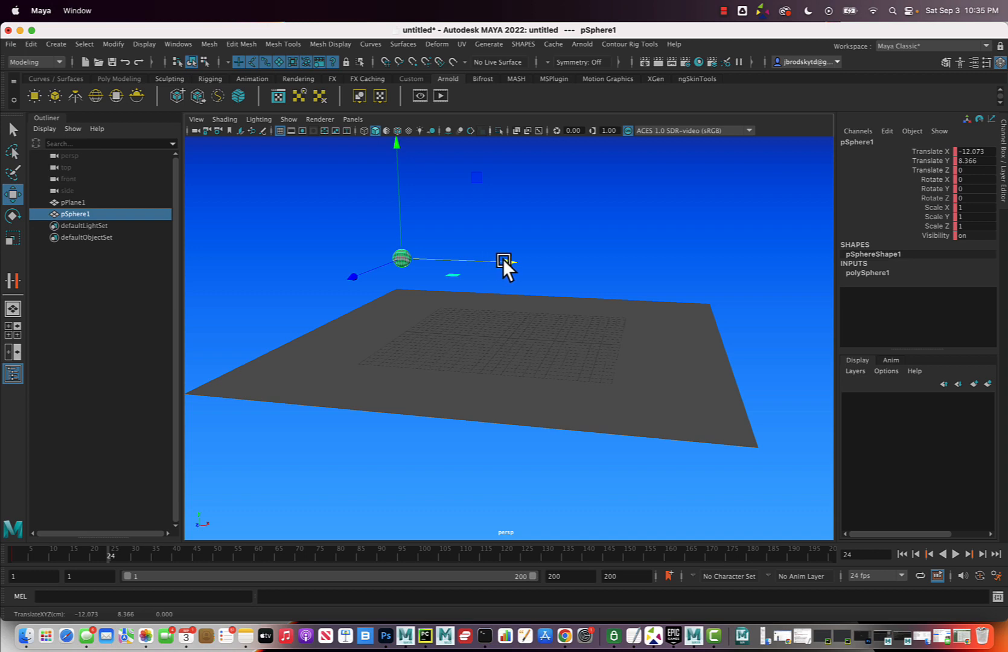
pyautogui.moveTo(399, 145); pyautogui.dragTo(397, 216)
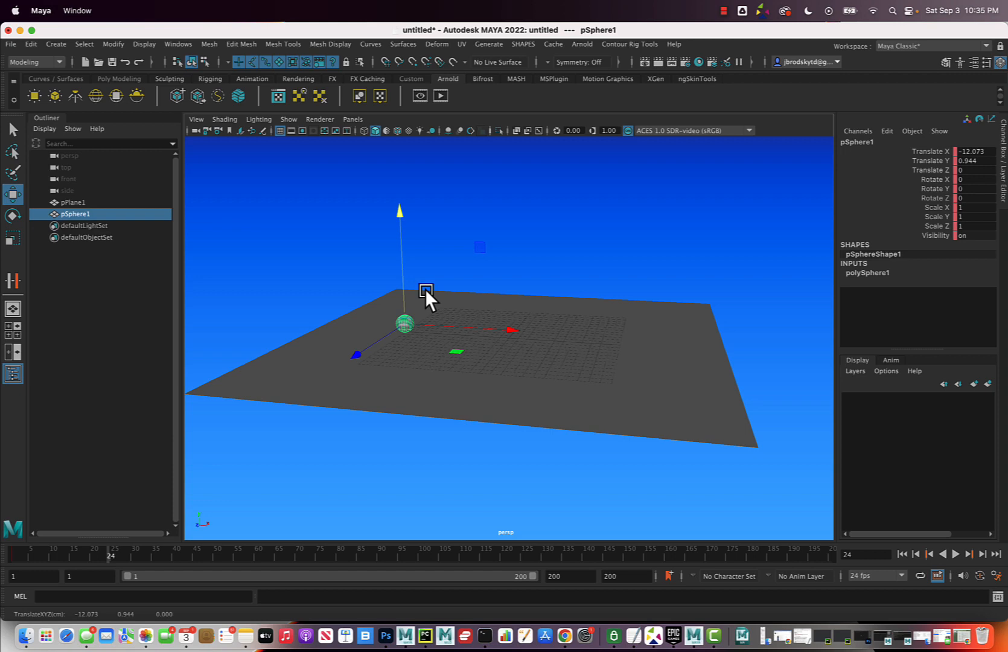
pyautogui.press('s')
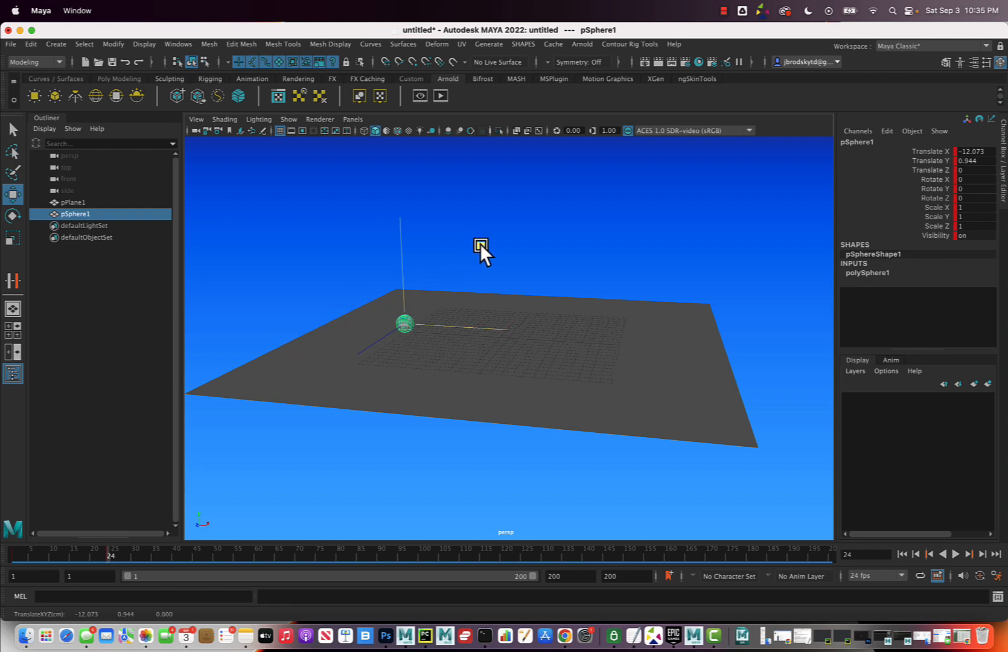
pyautogui.moveTo(480, 244); pyautogui.dragTo(571, 159)
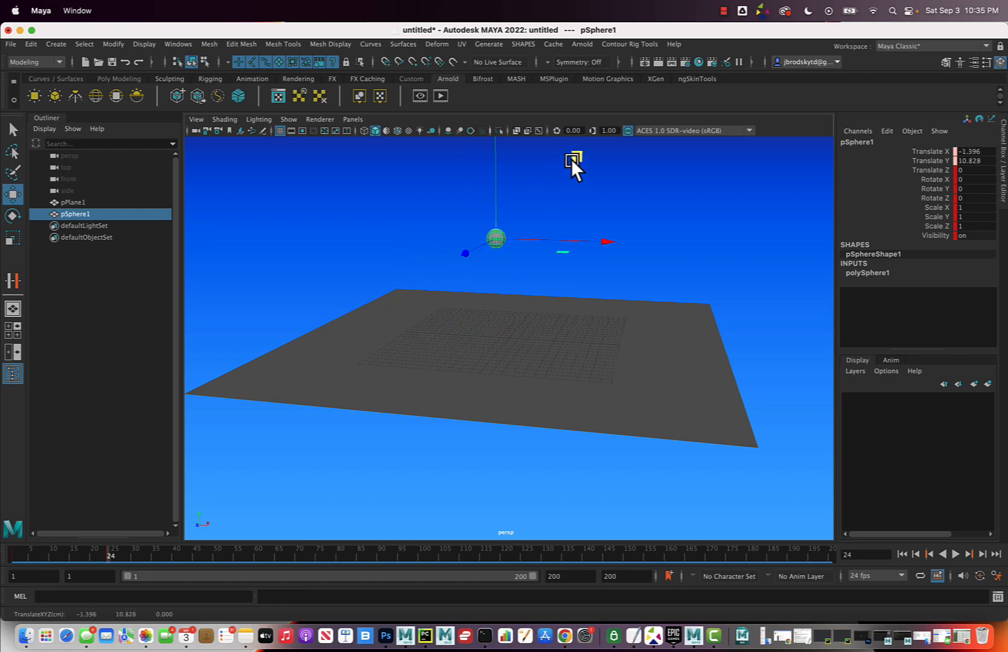
pyautogui.click(113, 548)
pyautogui.moveTo(113, 548); pyautogui.dragTo(143, 546)
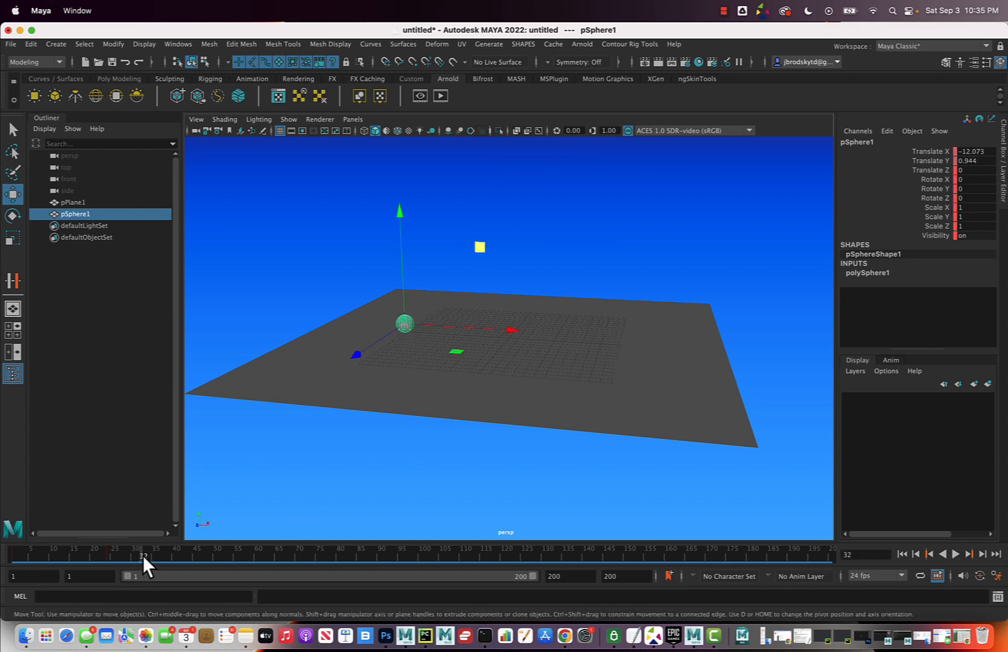
pyautogui.moveTo(143, 555); pyautogui.dragTo(106, 558)
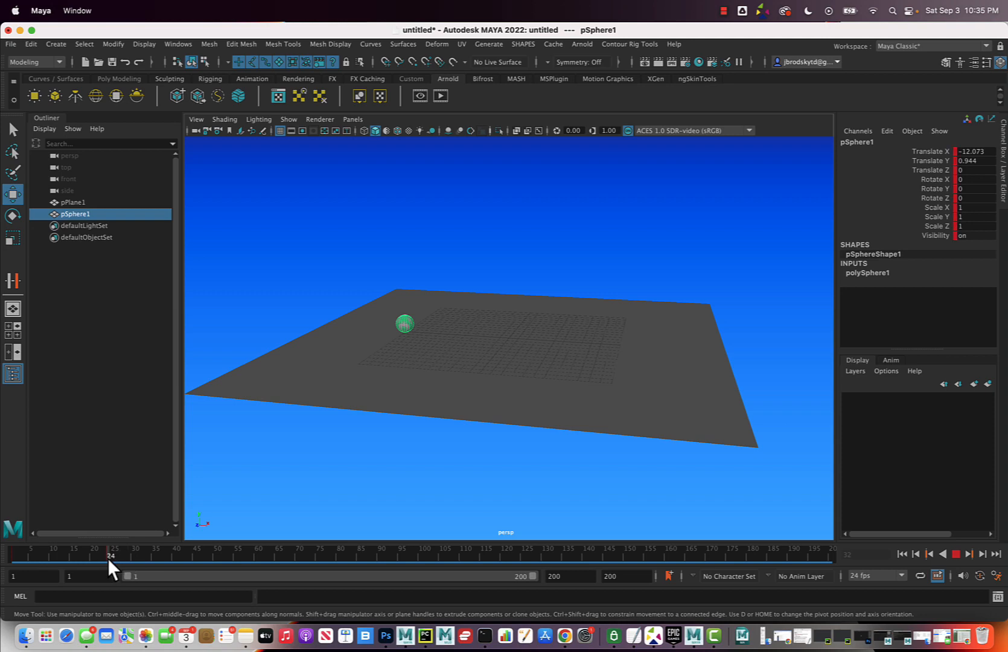
# - At frame 48, move the sphere up to about -4.87 in X and 9.86 in Y, and key it
pyautogui.moveTo(107, 558); pyautogui.dragTo(148, 557)
pyautogui.moveTo(206, 560); pyautogui.dragTo(206, 560)
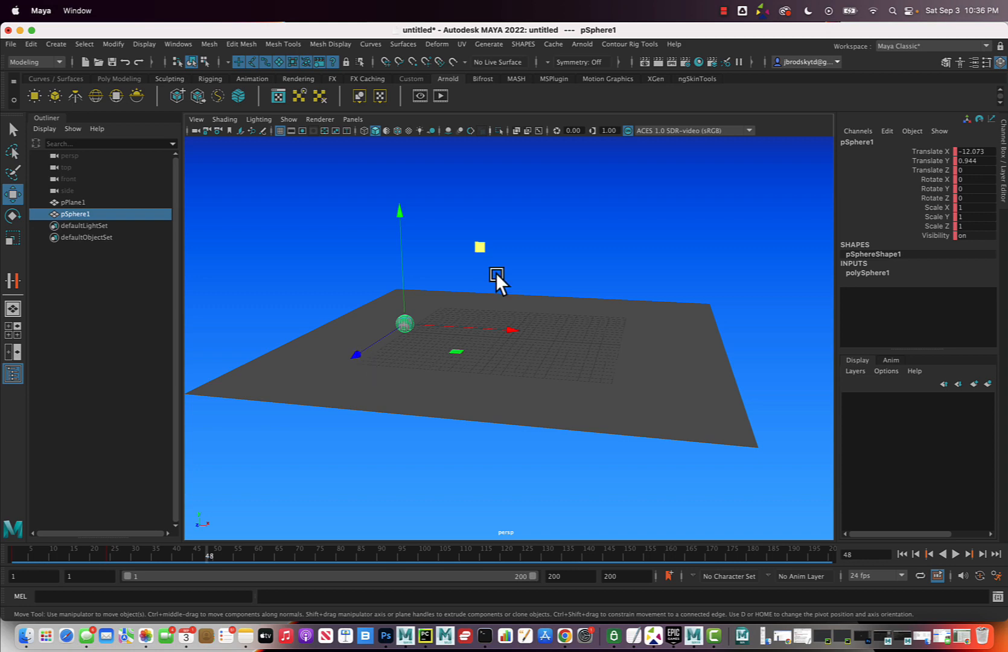
pyautogui.moveTo(482, 246); pyautogui.dragTo(541, 170, button='middle')
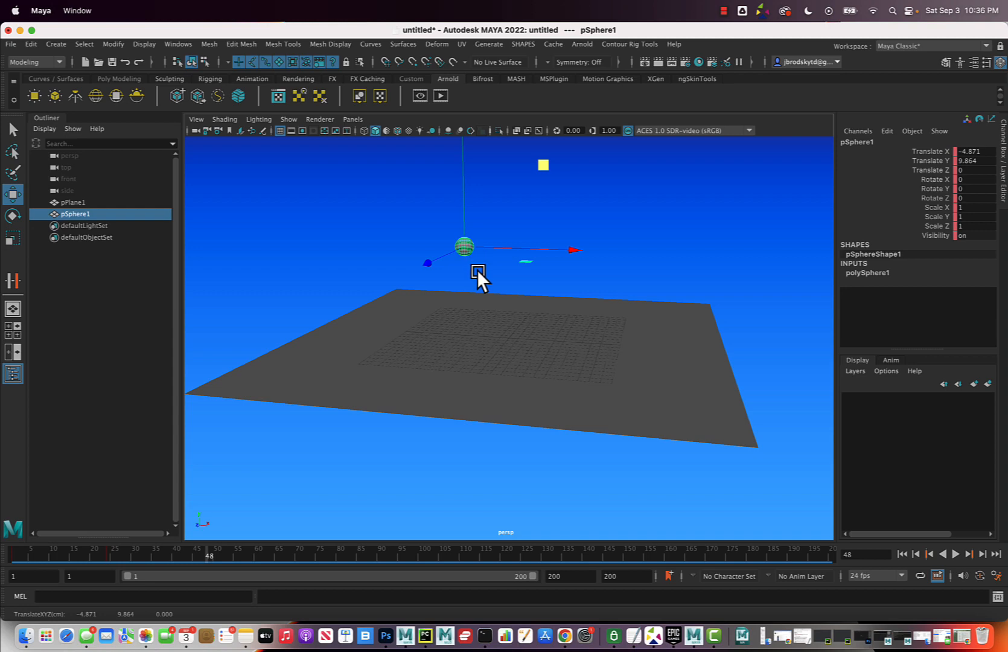
pyautogui.press('s')
pyautogui.hotkey('alt', 'v')
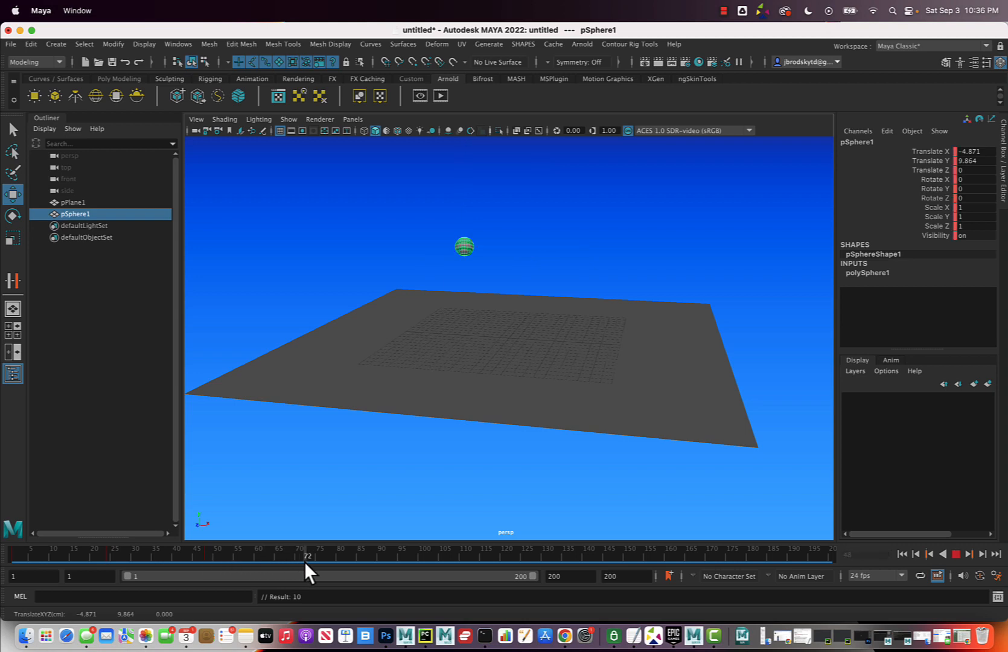
# - At frame 72, bring the sphere down onto the plane at about 1.03 in X and 0.93 in Y, and key it
pyautogui.click(304, 561)
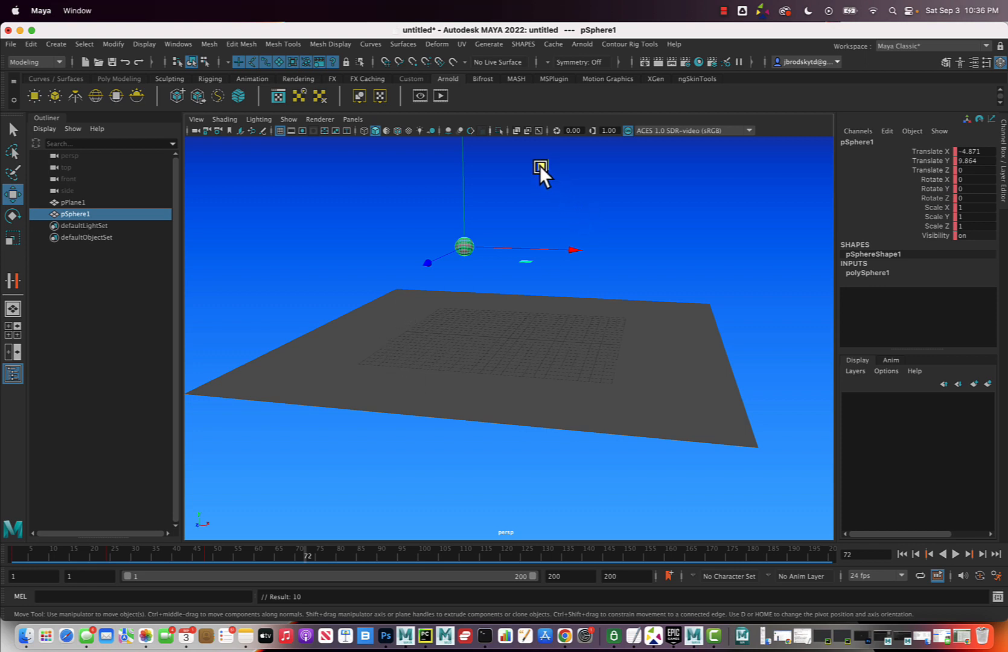
pyautogui.moveTo(540, 165); pyautogui.dragTo(593, 248, button='middle')
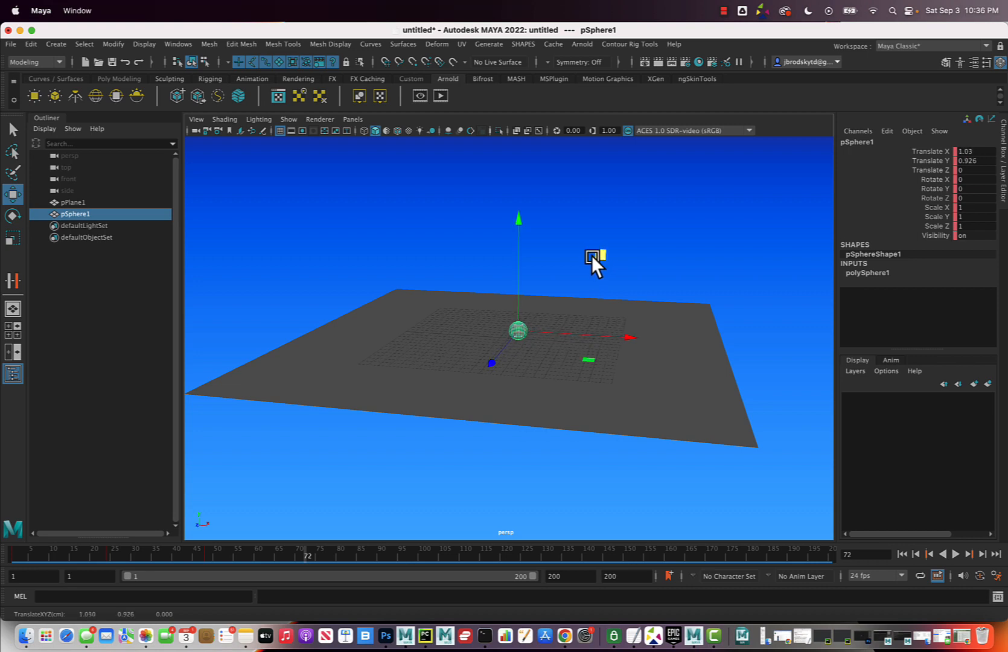
pyautogui.press('s')
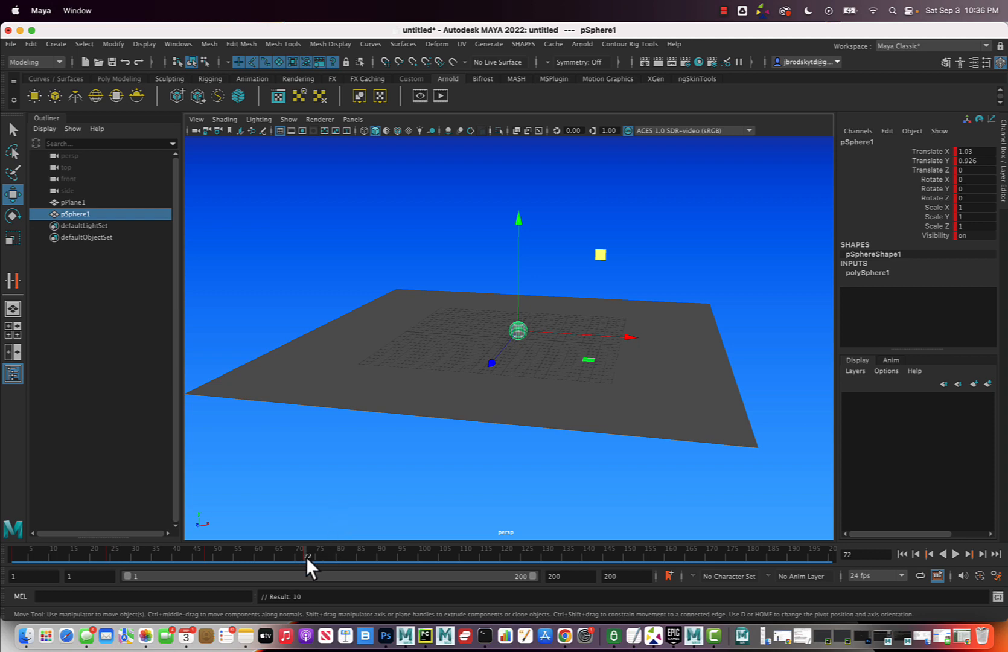
pyautogui.hotkey('alt', 'v')
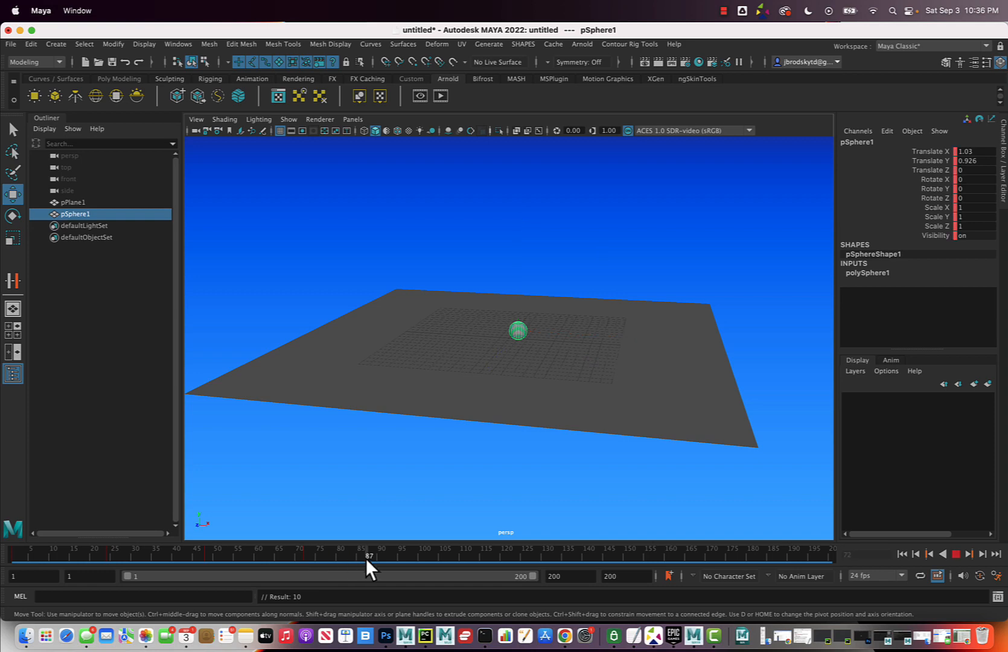
# - At frame 96, raise the sphere to about 8.25 in X and 8.52 in Y, and key it
pyautogui.click(403, 556)
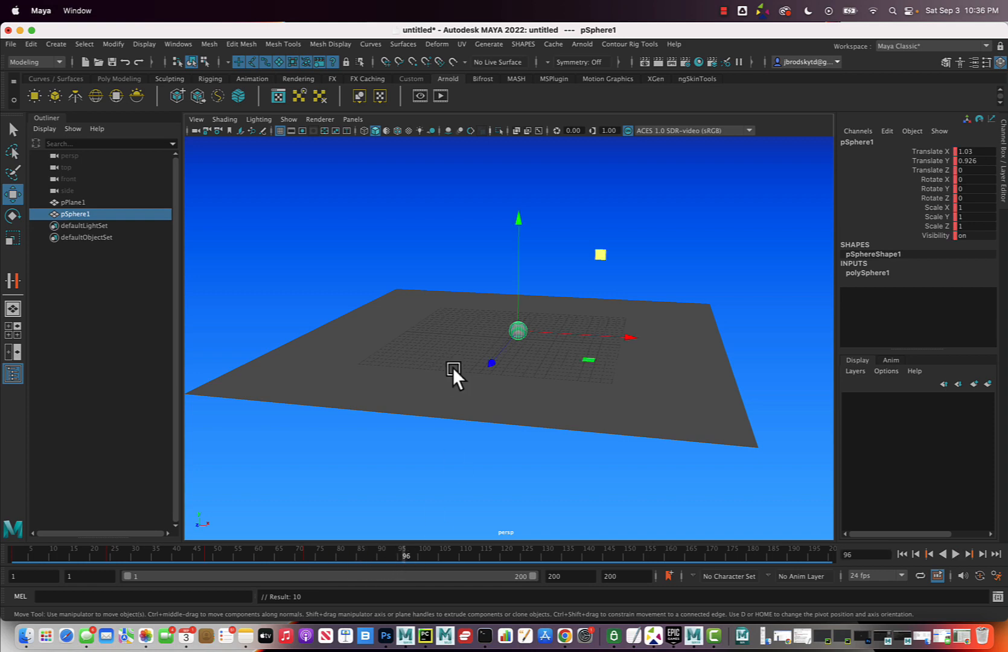
pyautogui.moveTo(598, 258); pyautogui.dragTo(669, 190, button='middle')
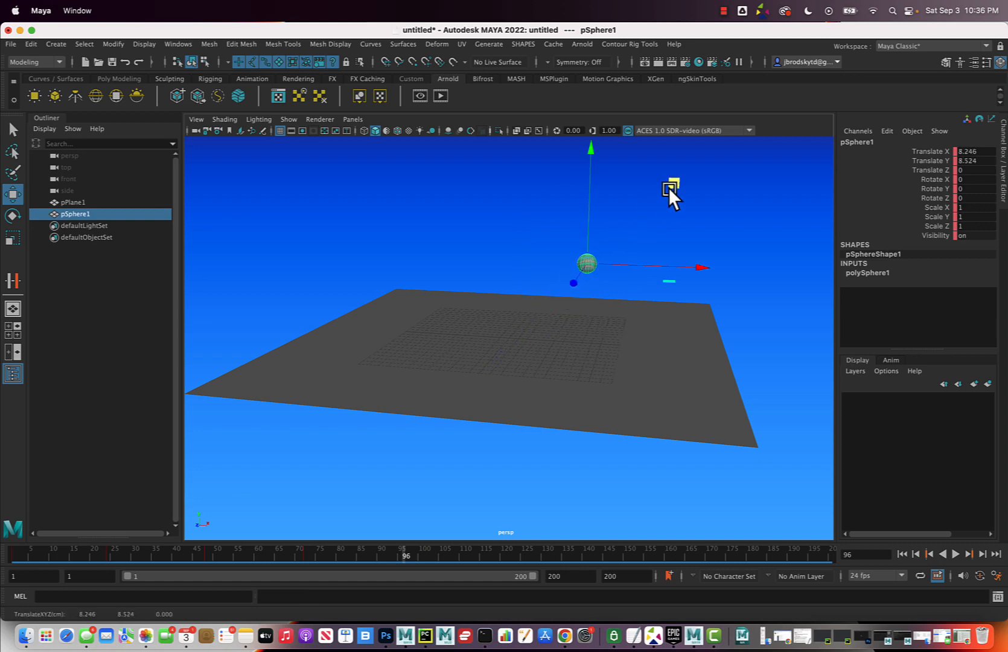
pyautogui.press('s')
# - At frame 120, lower the sphere to about 14.87 in X and 0.83 in Y, key it, and play the animation back
pyautogui.click(501, 554)
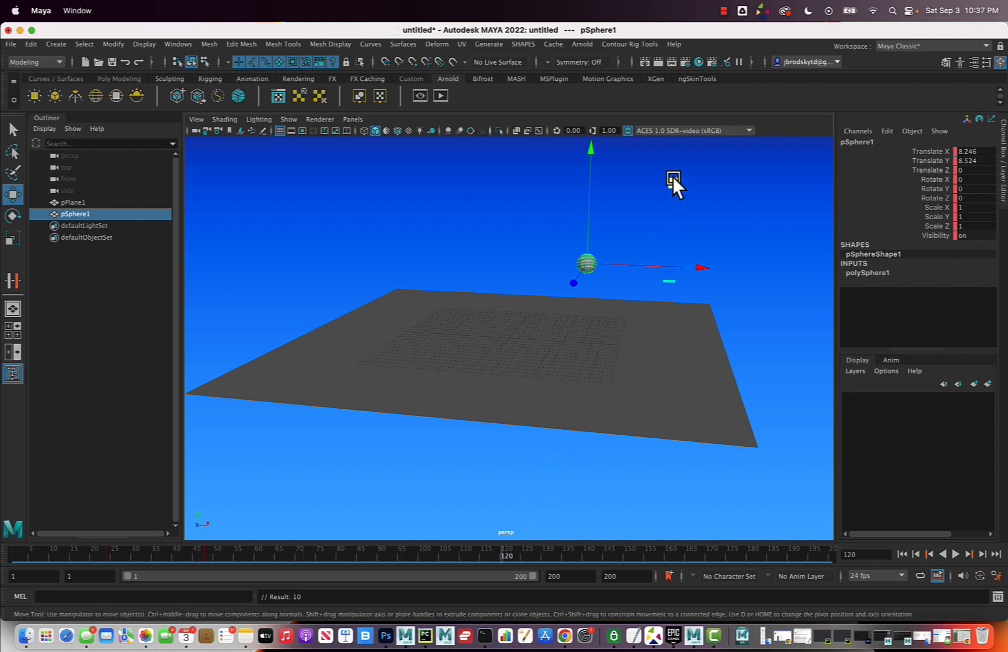
pyautogui.moveTo(672, 184); pyautogui.dragTo(733, 265, button='middle')
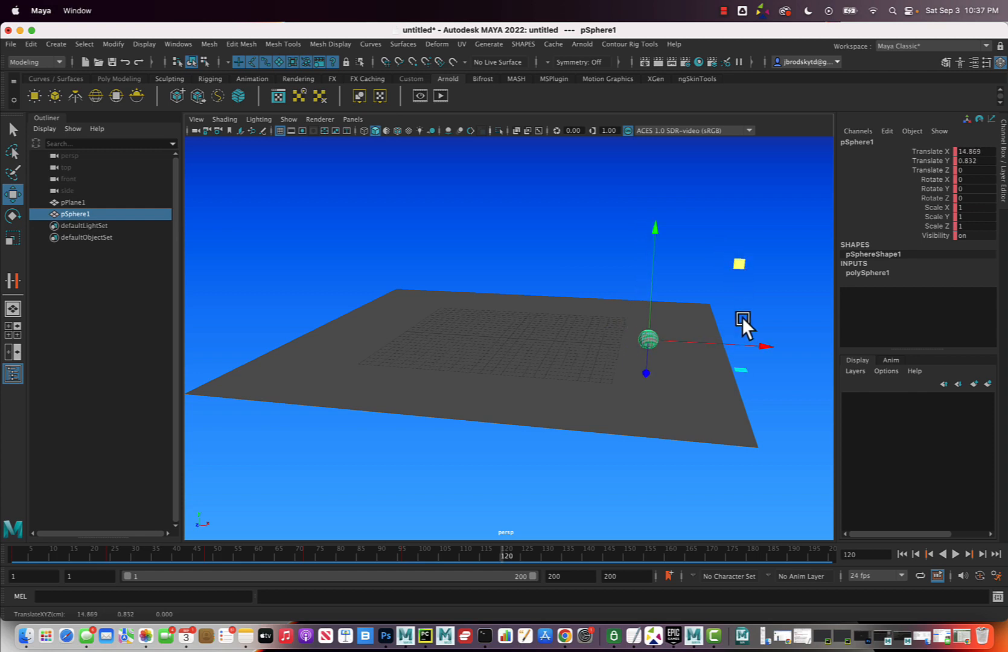
pyautogui.press('s')
pyautogui.click(954, 552)
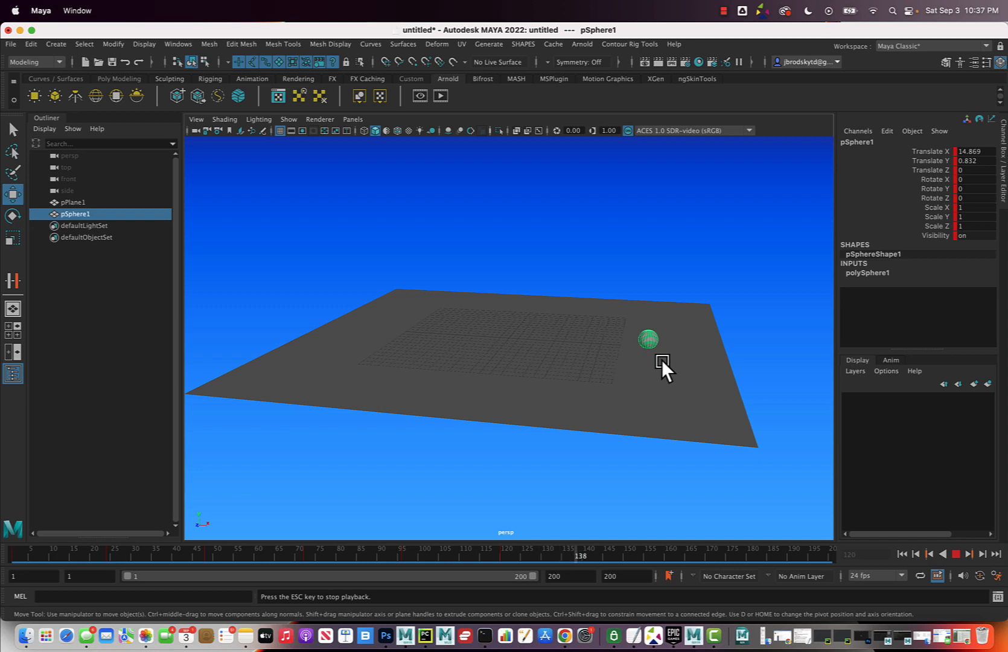
pyautogui.click(954, 555)
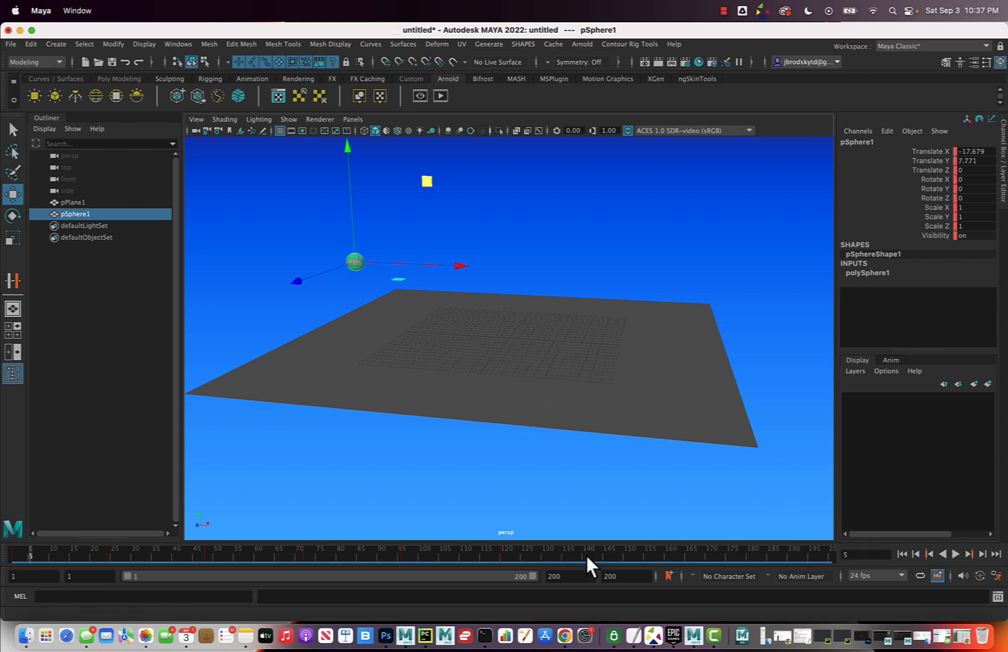
# - Shorten the playback range to end at frame 121, deselect the sphere, and preview the bounce animation
pyautogui.moveTo(533, 577); pyautogui.dragTo(368, 582)
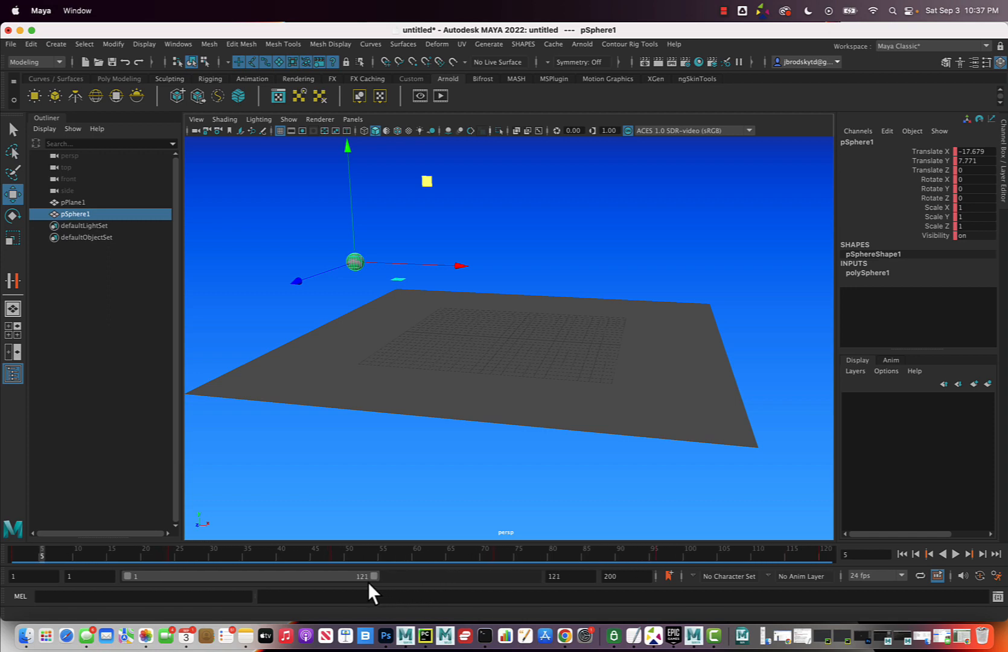
pyautogui.moveTo(568, 578); pyautogui.dragTo(500, 571)
pyautogui.click(675, 472)
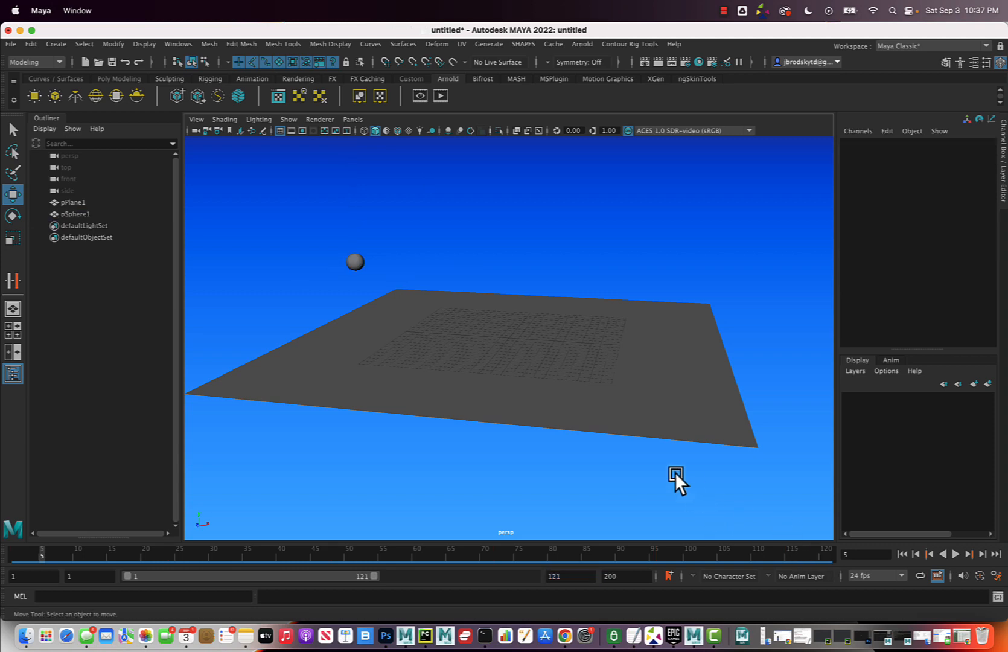
pyautogui.click(955, 554)
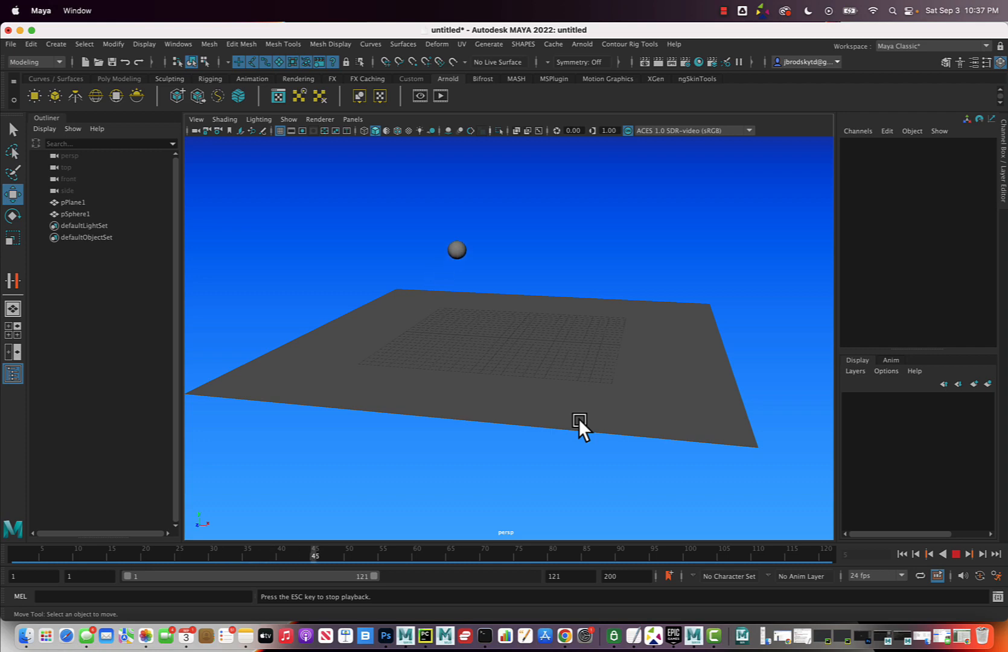
pyautogui.click(956, 553)
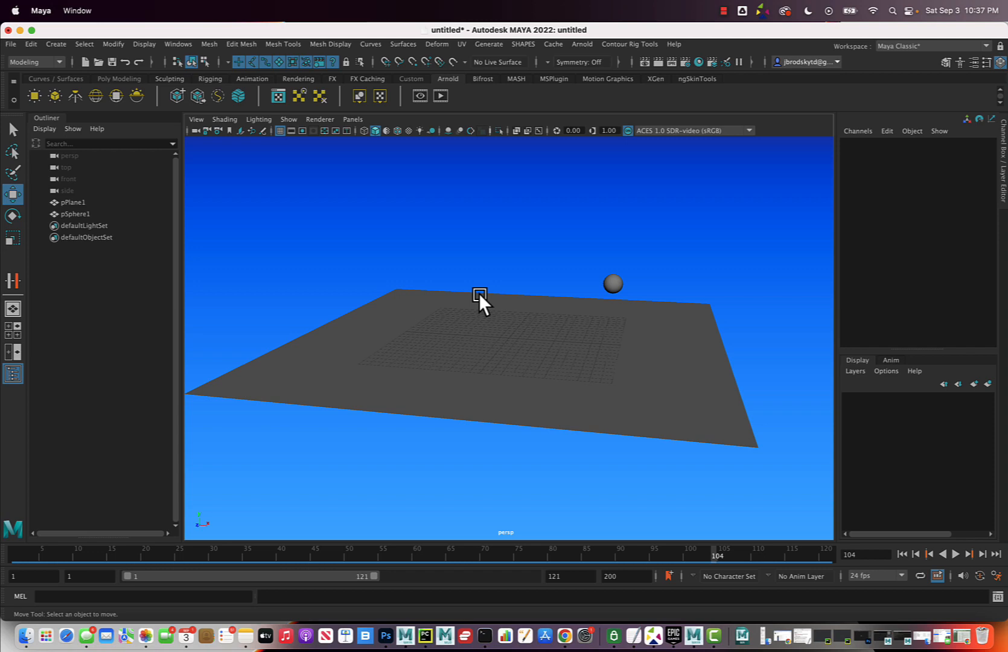
# - Start saving the scene under a new name and create a folder named summer_week7 on the Desktop
pyautogui.press('q')
pyautogui.click(11, 44)
pyautogui.click(58, 104)
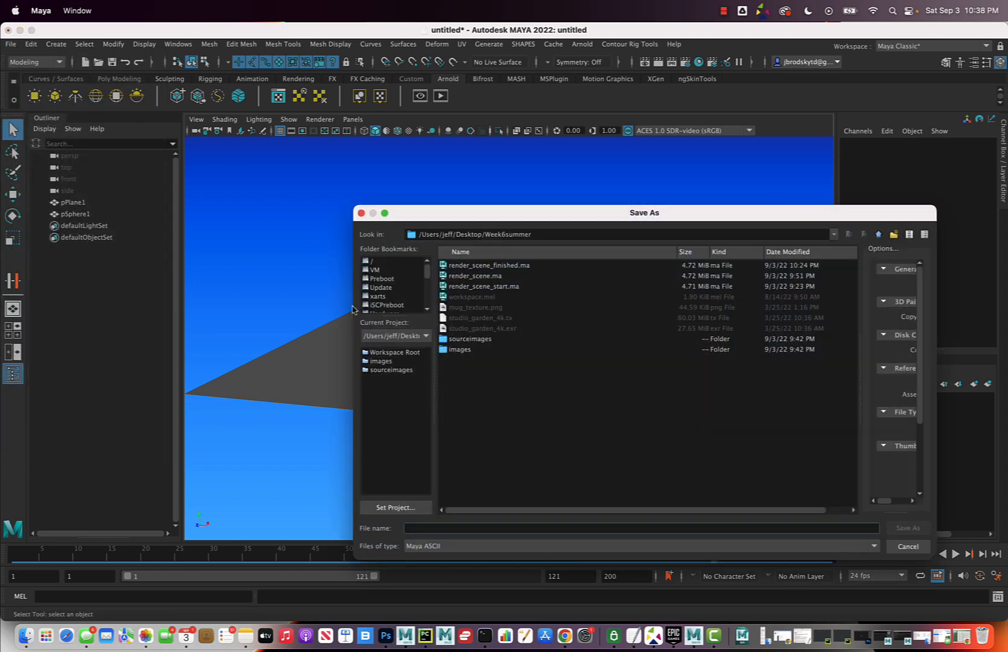
pyautogui.click(879, 236)
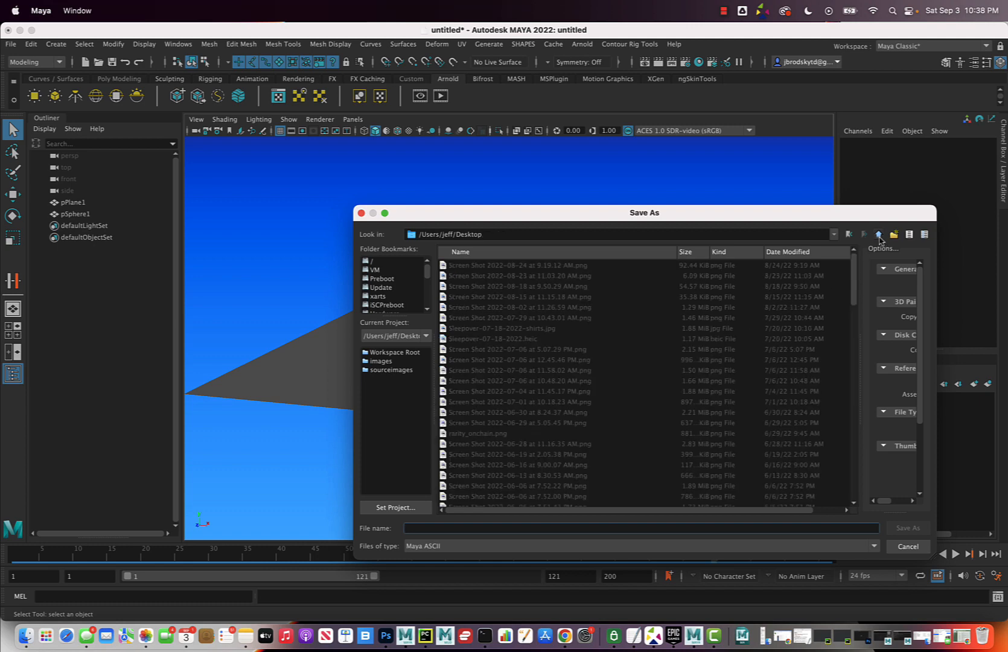
pyautogui.click(893, 236)
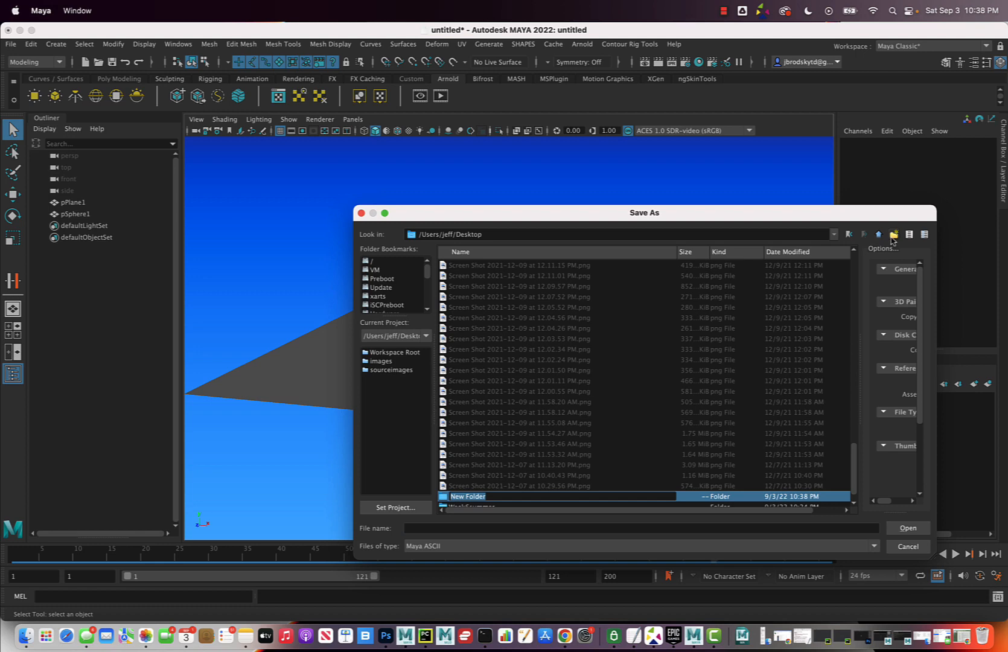
pyautogui.write('summer_week7')
pyautogui.press('Return')
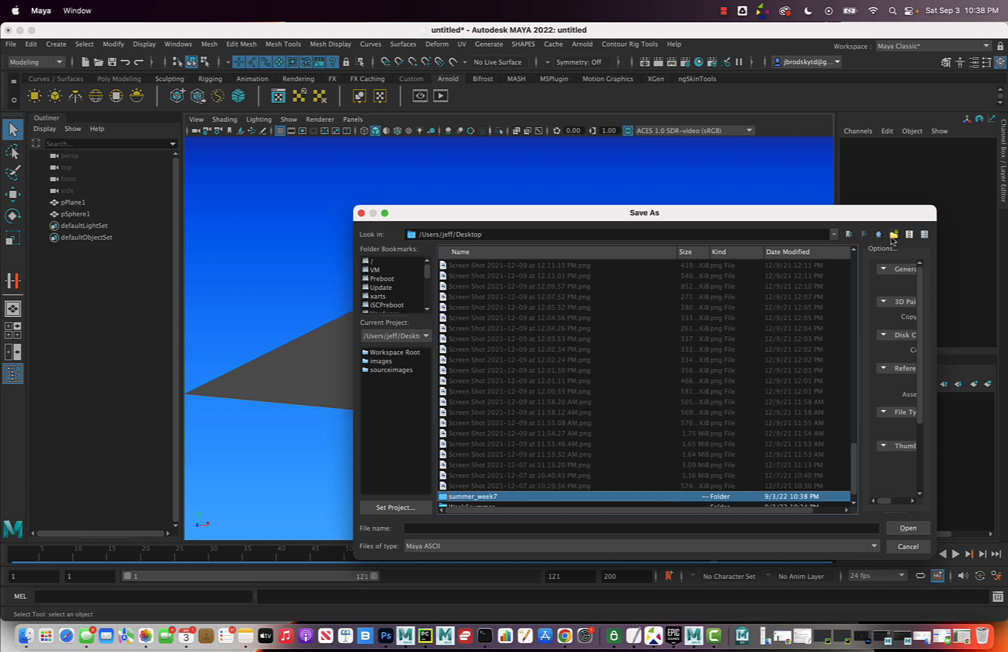
# - Save the scene in the summer_week7 folder as bouncing_ball in Maya ASCII format, and play the animation again
pyautogui.doubleClick(445, 499)
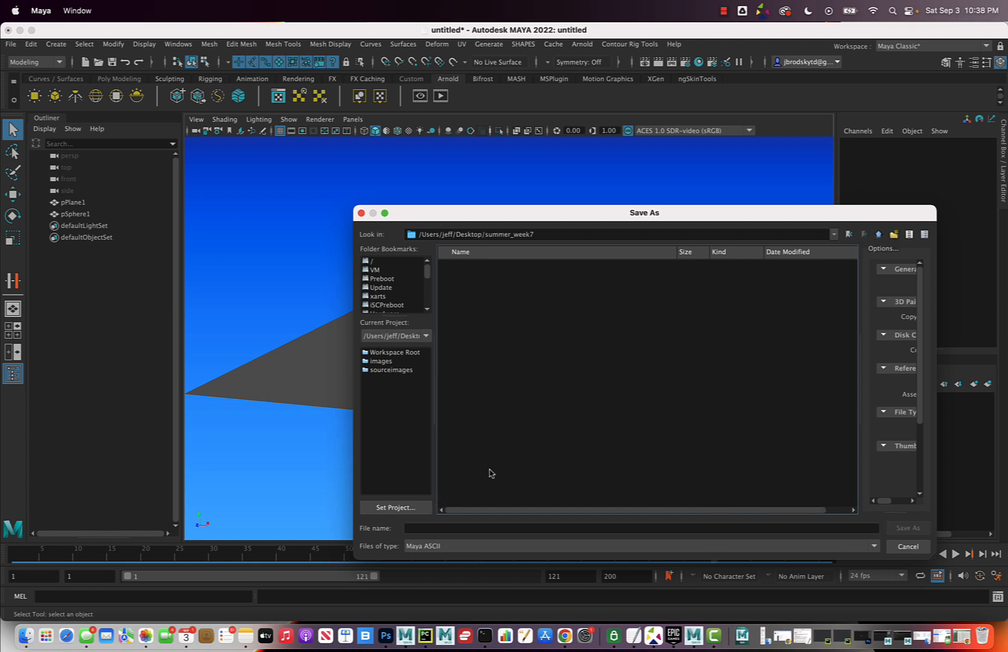
pyautogui.click(424, 528)
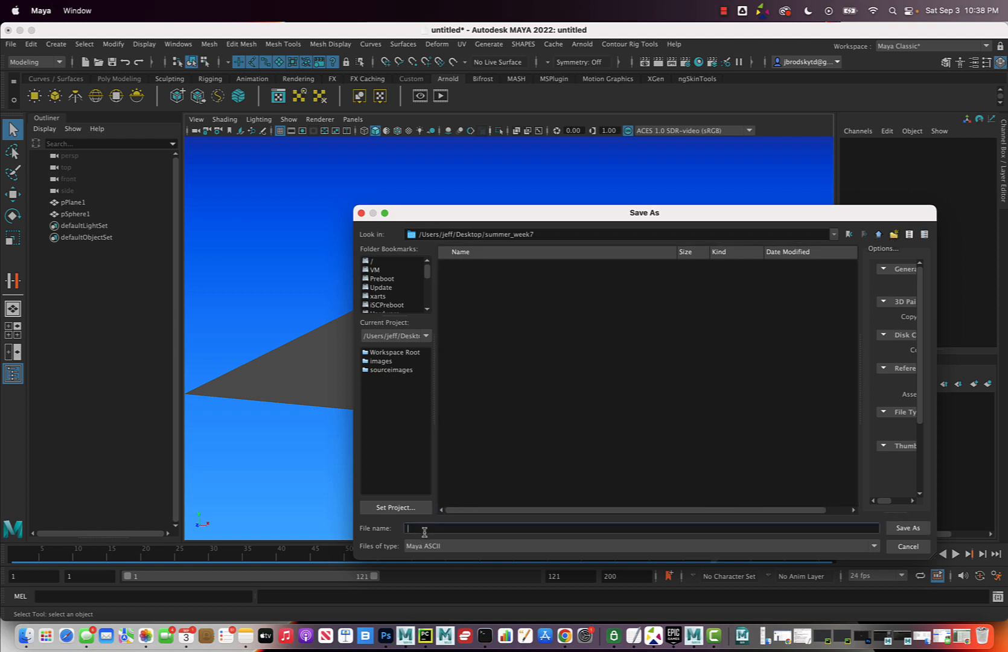
pyautogui.write('bouncing_ball')
pyautogui.press('Return')
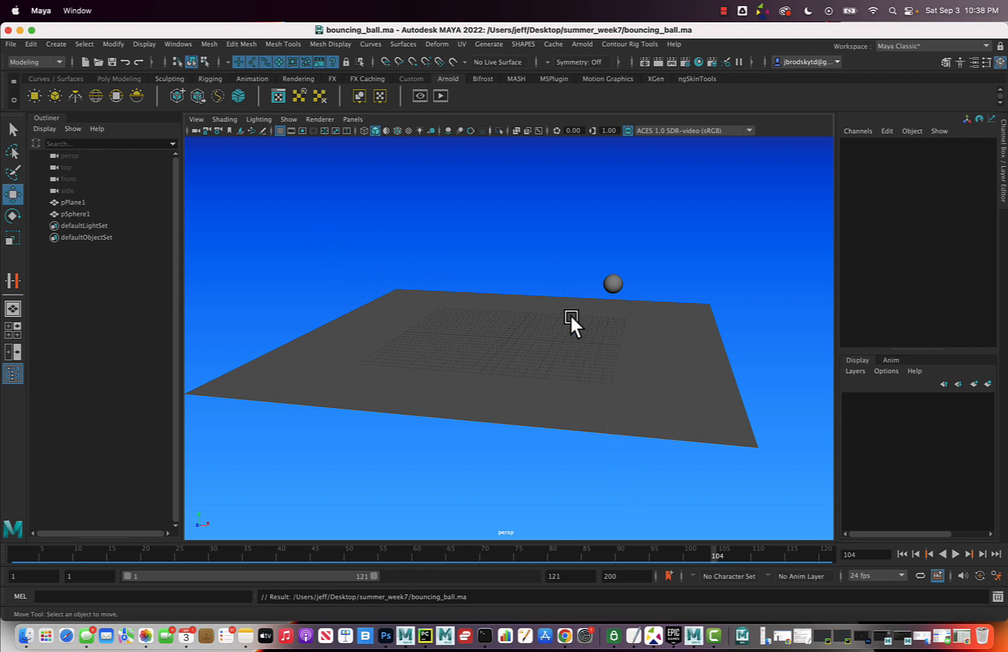
pyautogui.click(952, 552)
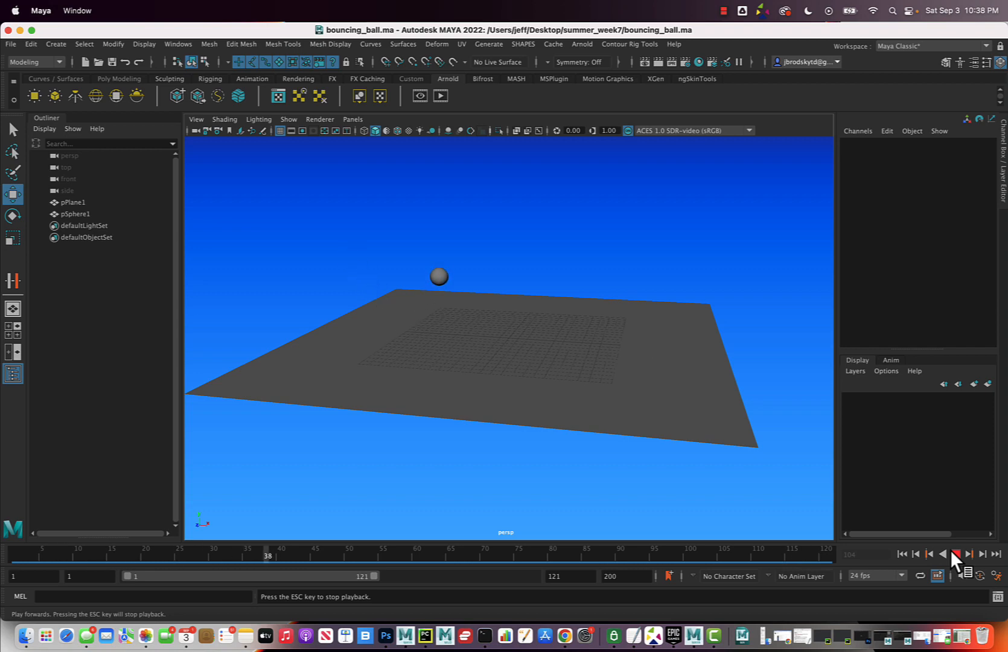
pyautogui.click(952, 552)
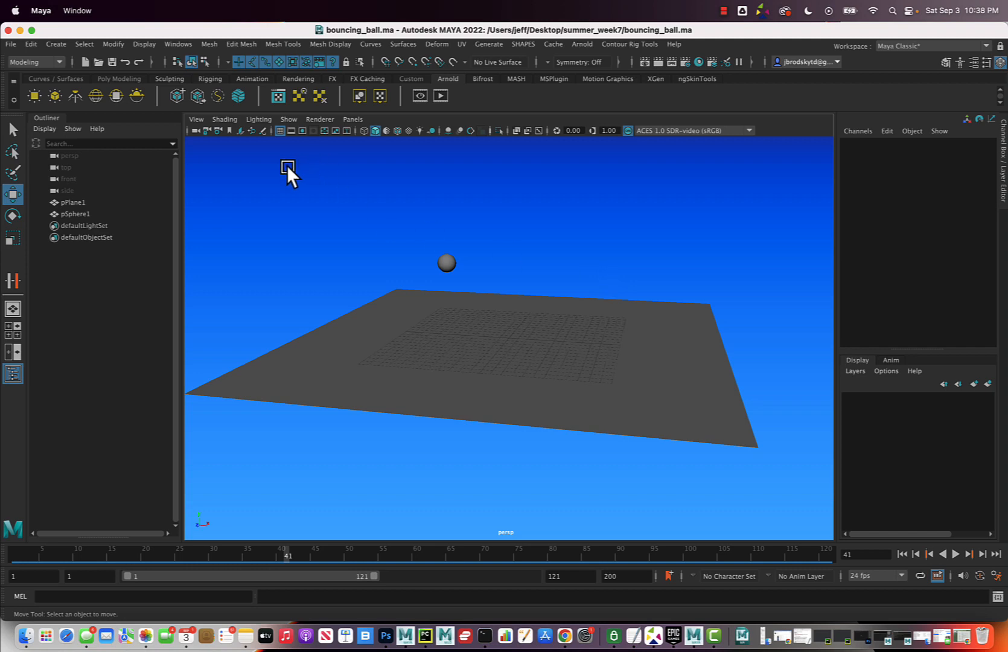
# - Open the Graph Editor and select the sphere to display its animation curves, placing the editor window fully in view
pyautogui.click(188, 41)
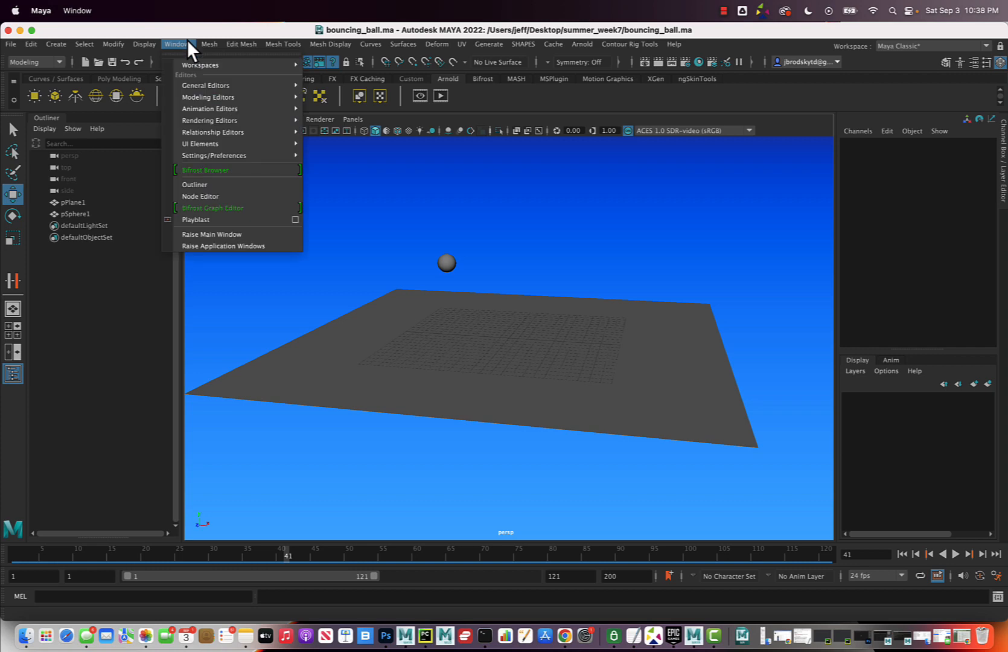
pyautogui.moveTo(215, 110)
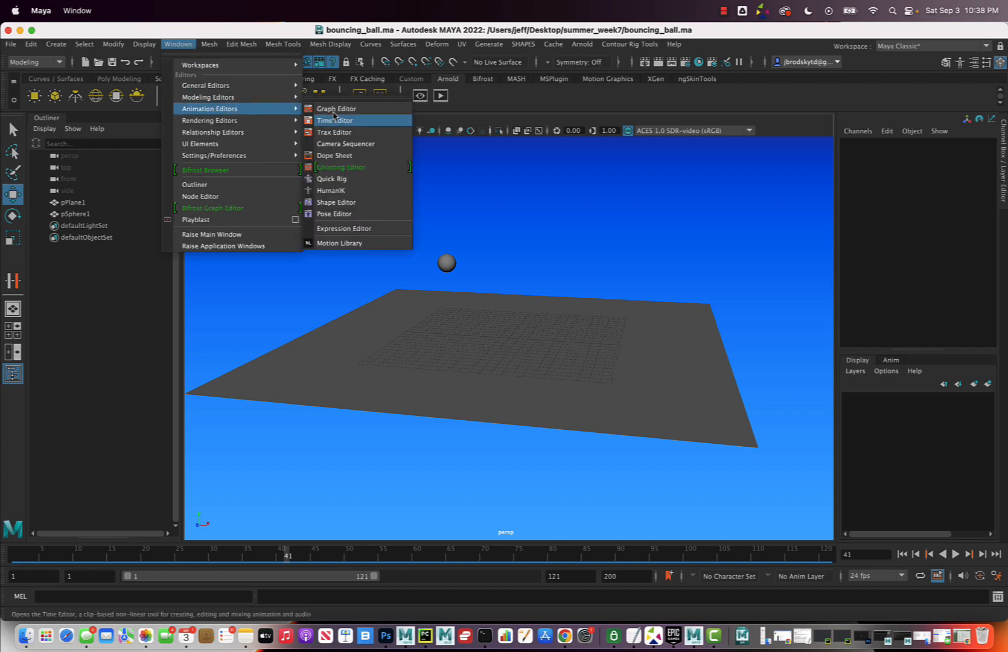
pyautogui.click(388, 115)
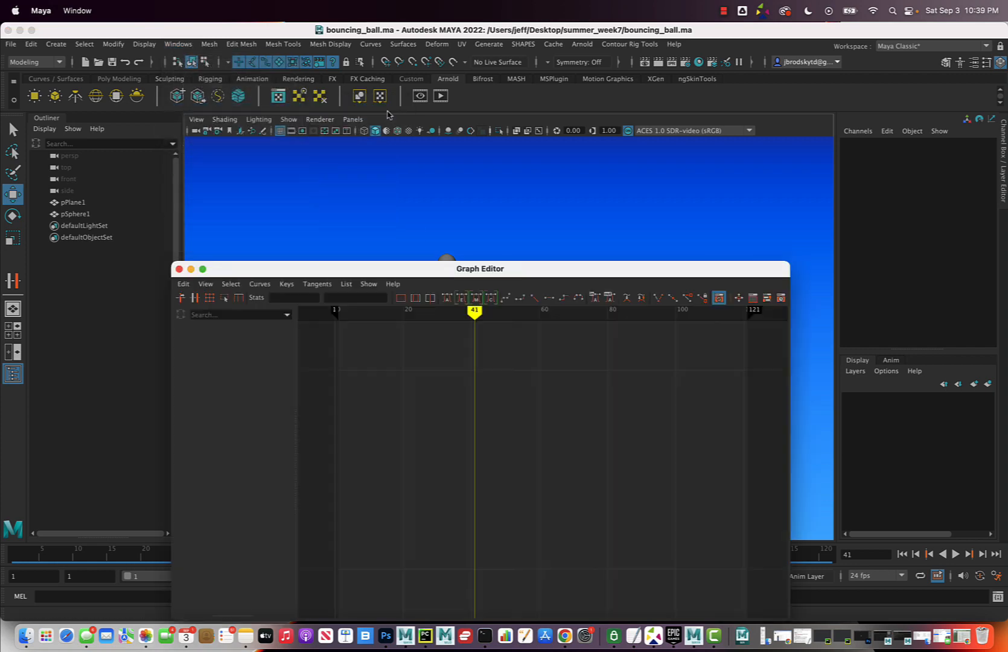
pyautogui.moveTo(360, 270); pyautogui.dragTo(653, 187)
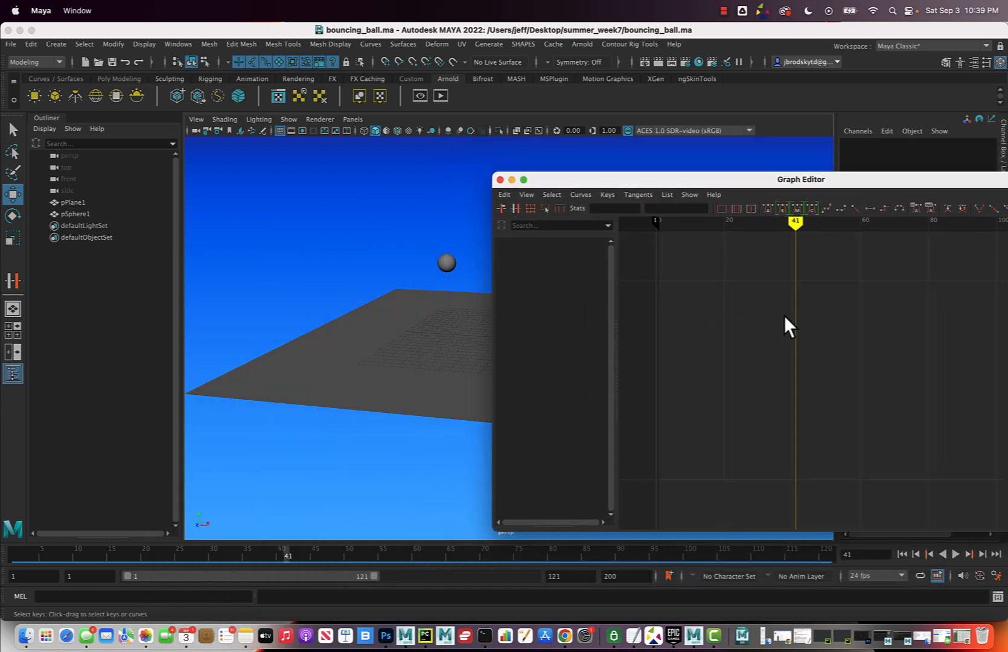
pyautogui.moveTo(425, 238); pyautogui.dragTo(462, 277)
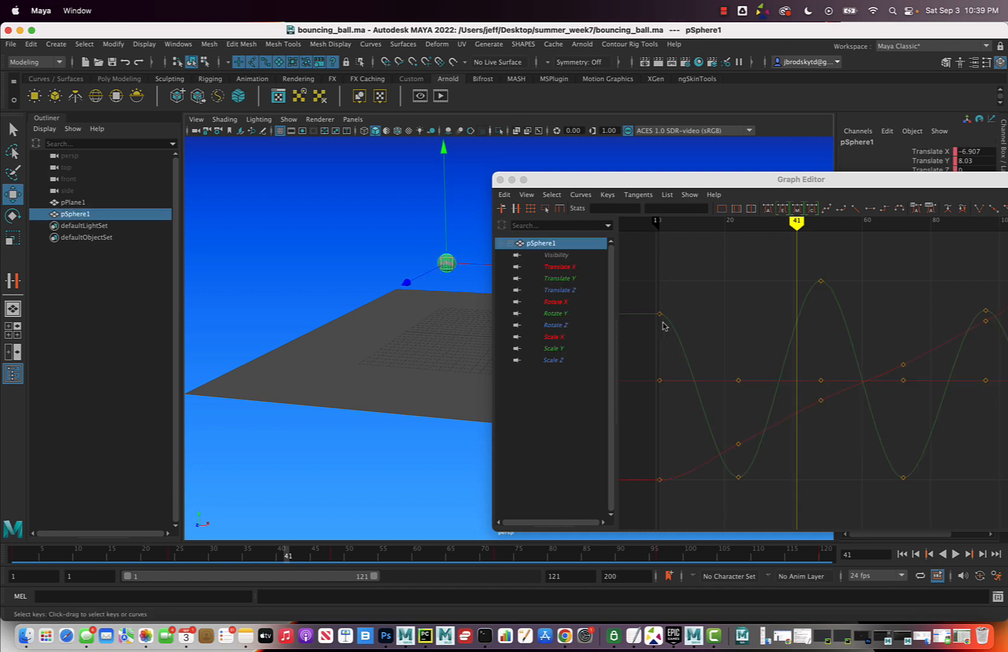
pyautogui.moveTo(762, 180); pyautogui.dragTo(617, 156)
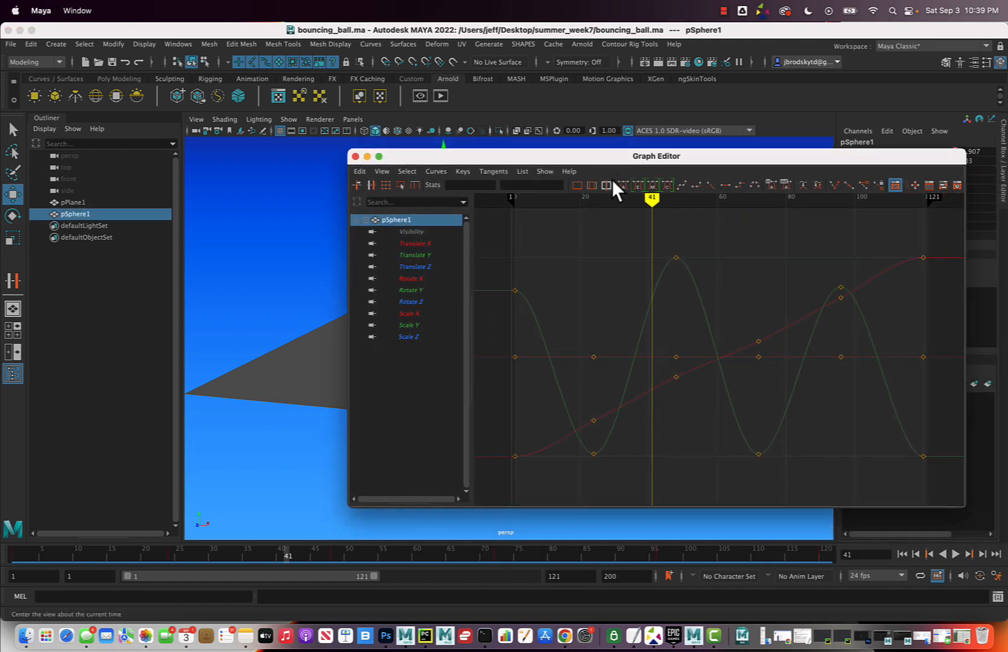
# - Isolate the sphere's Translate Y curve, reposition the Graph Editor to clear the channel values, and move the current time to frame 1
pyautogui.moveTo(652, 199)
pyautogui.mouseDown()
pyautogui.moveTo(538, 202)
pyautogui.moveTo(672, 202)
pyautogui.mouseUp()
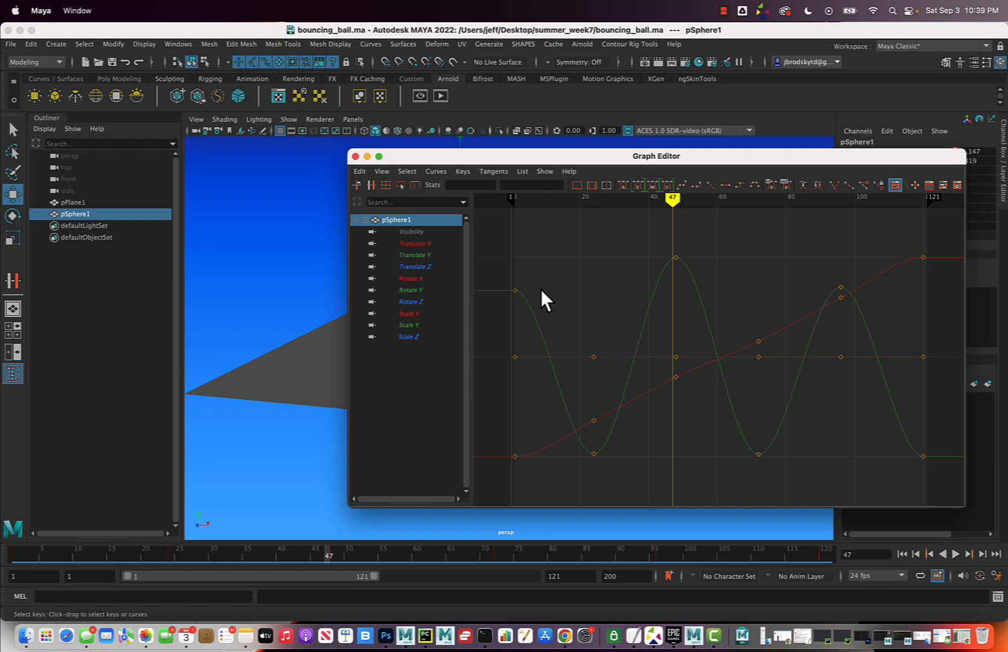
pyautogui.click(409, 254)
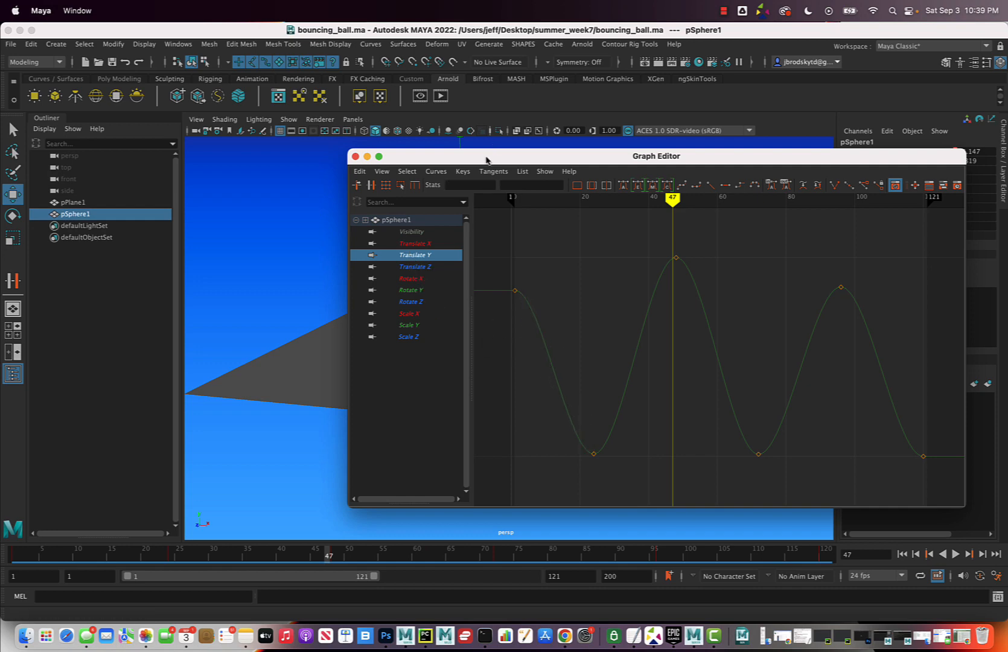
pyautogui.moveTo(486, 157); pyautogui.dragTo(524, 214)
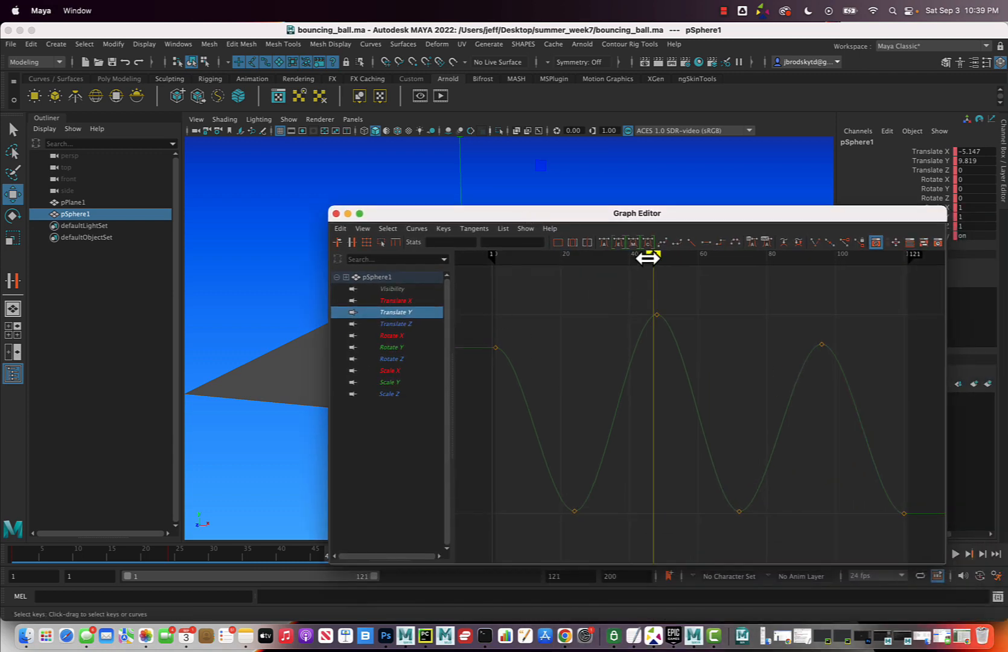
pyautogui.moveTo(648, 259); pyautogui.dragTo(495, 278)
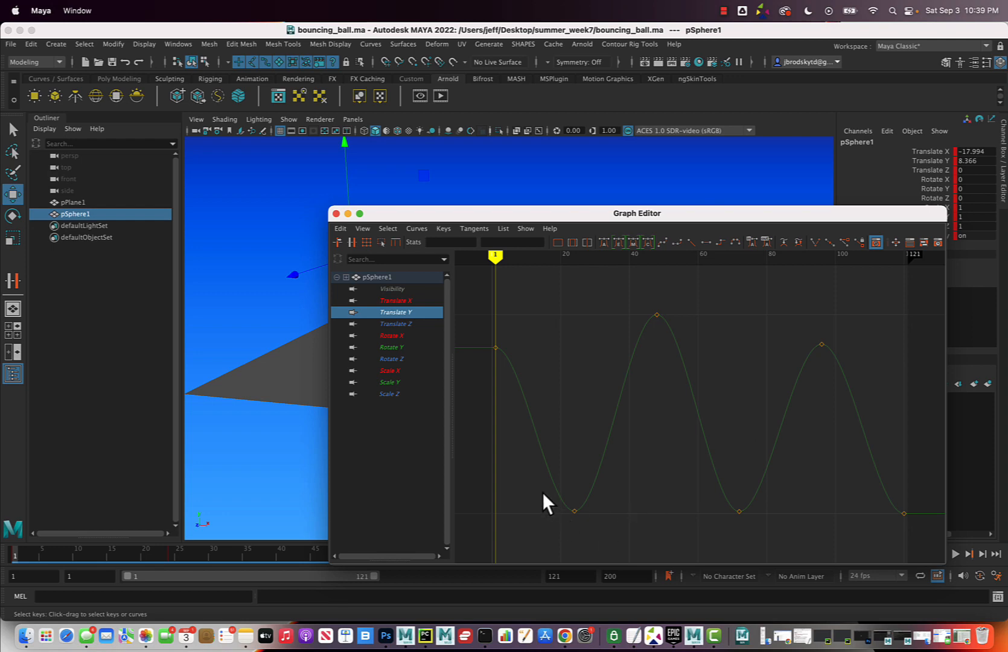
# - Try tilting the outgoing tangent handle of the Translate Y key at frame 72 upward, and undo the change
pyautogui.moveTo(539, 492); pyautogui.dragTo(926, 527)
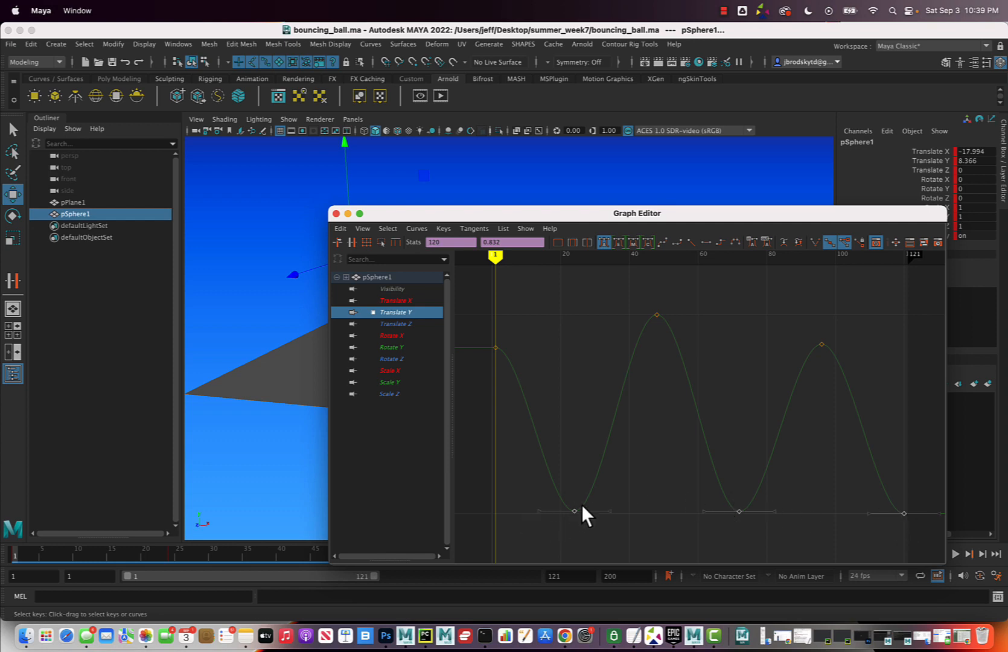
pyautogui.click(750, 357)
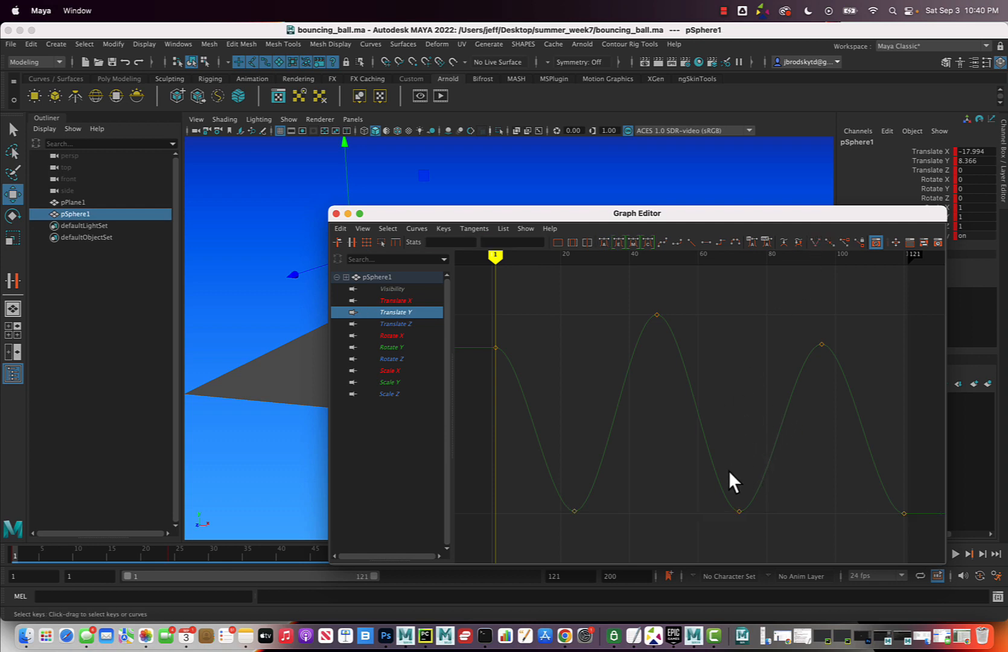
pyautogui.moveTo(728, 503); pyautogui.dragTo(757, 530)
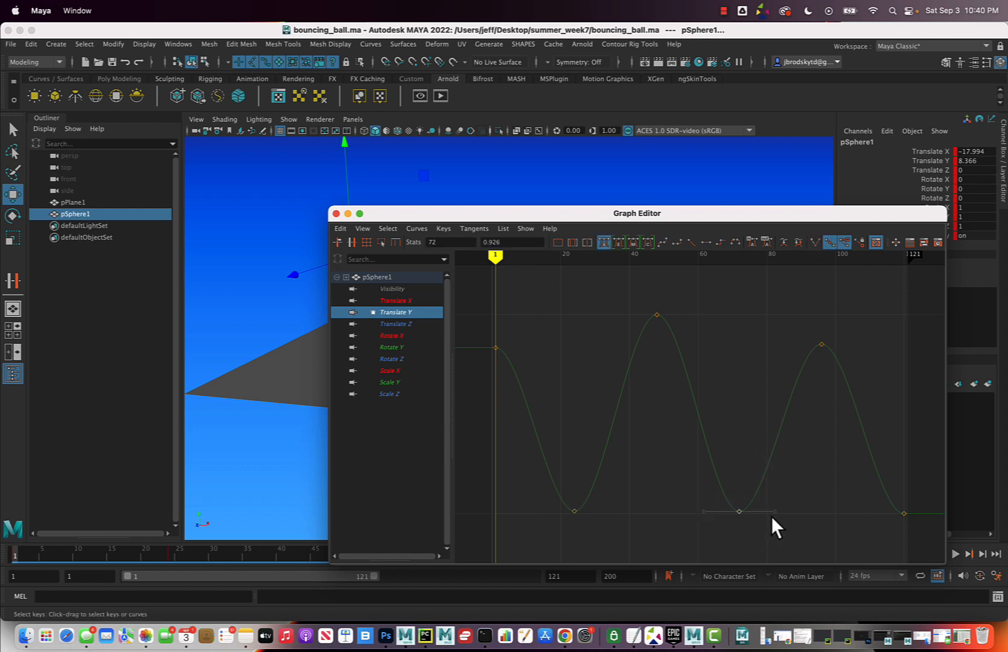
pyautogui.press('w')
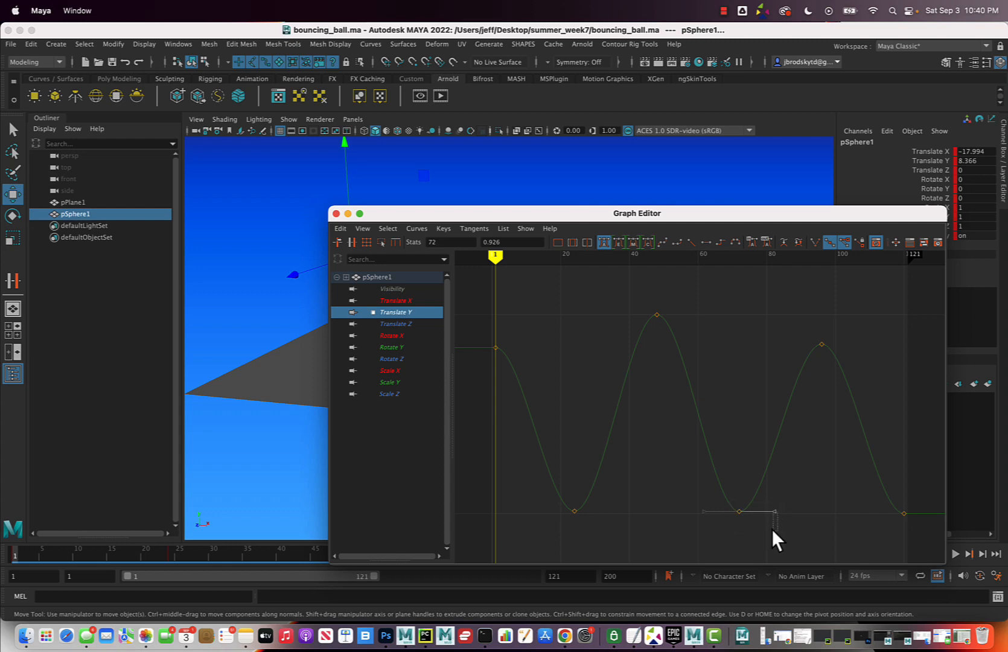
pyautogui.moveTo(775, 512); pyautogui.dragTo(770, 473)
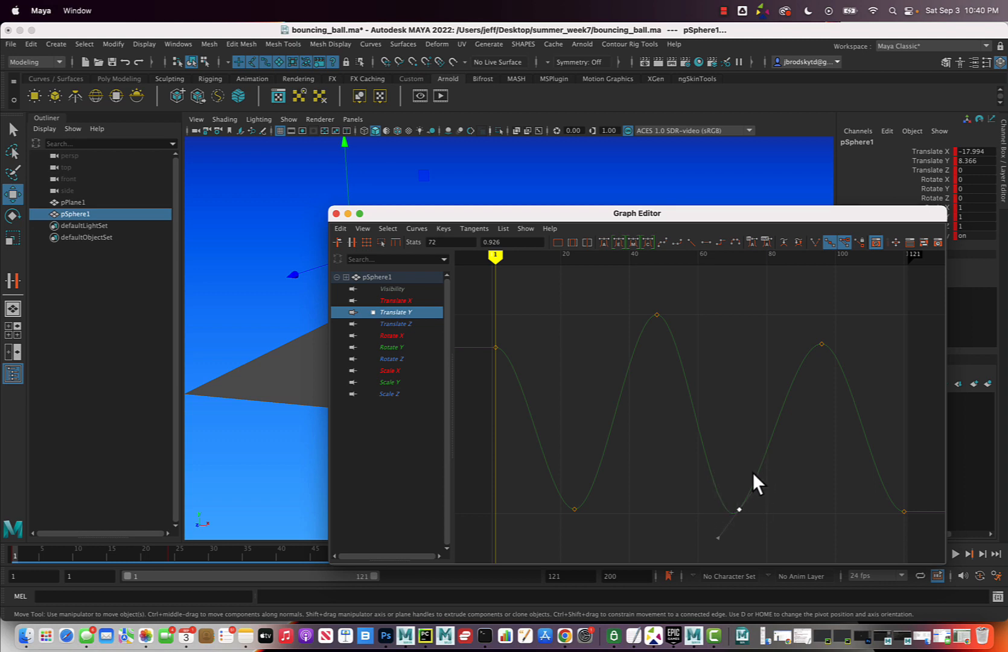
pyautogui.press('super+z')
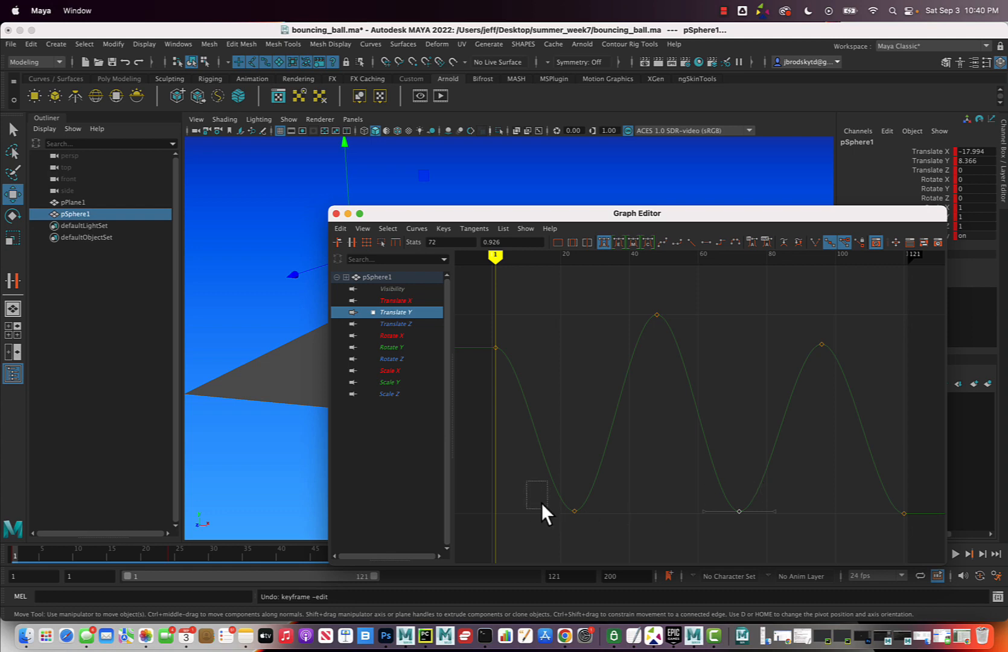
# - Break the tangents of the three ground-contact Translate Y keys, and raise both handles at frame 24 to form a sharp V
pyautogui.moveTo(540, 503); pyautogui.dragTo(943, 534)
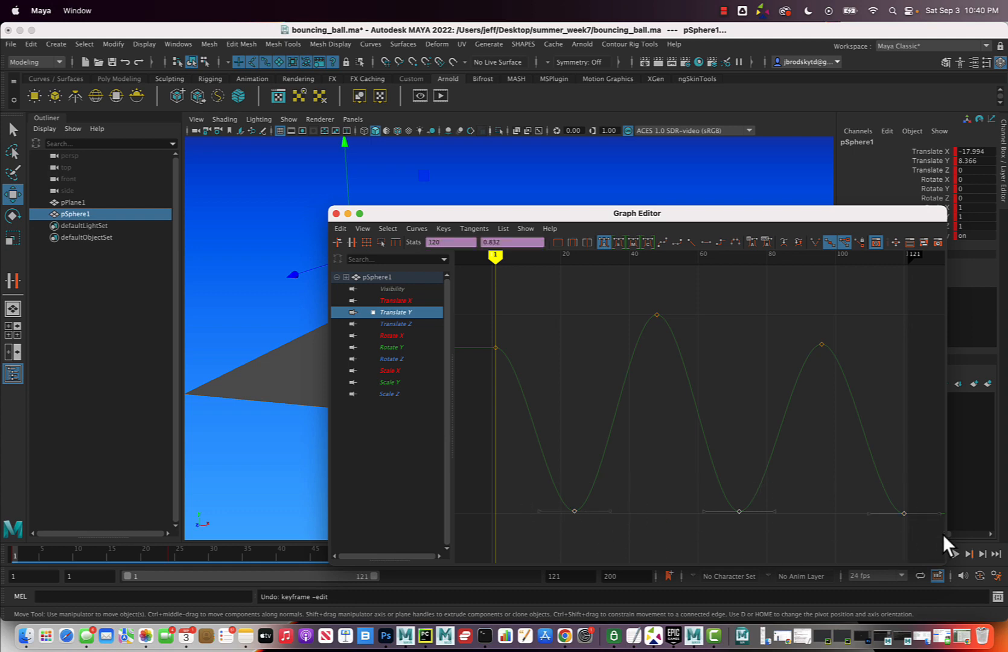
pyautogui.click(815, 242)
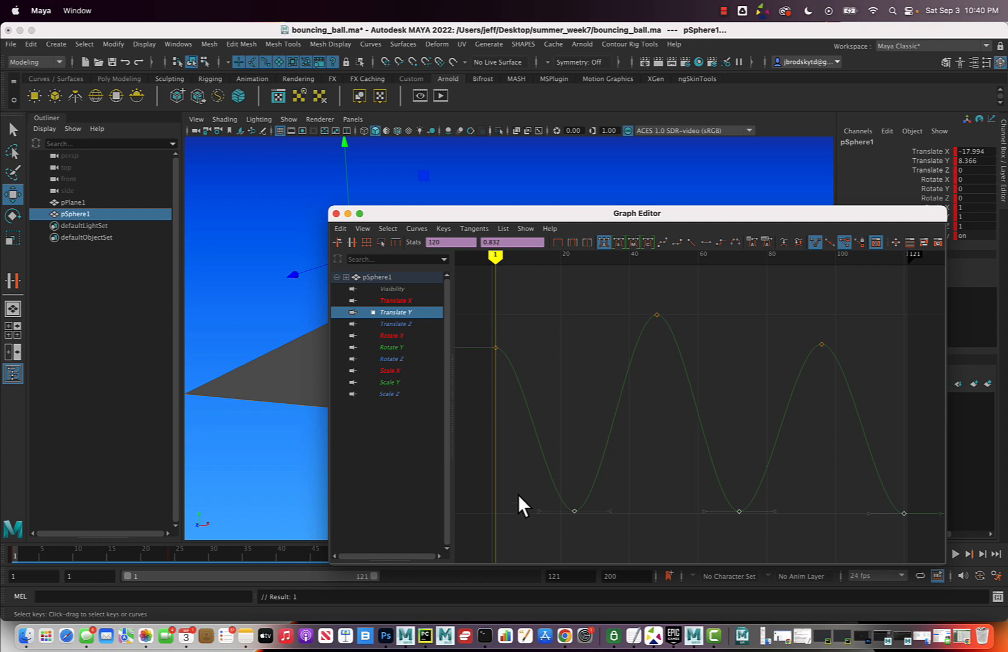
pyautogui.moveTo(543, 517); pyautogui.dragTo(543, 518)
pyautogui.moveTo(541, 511); pyautogui.dragTo(563, 476, button='middle')
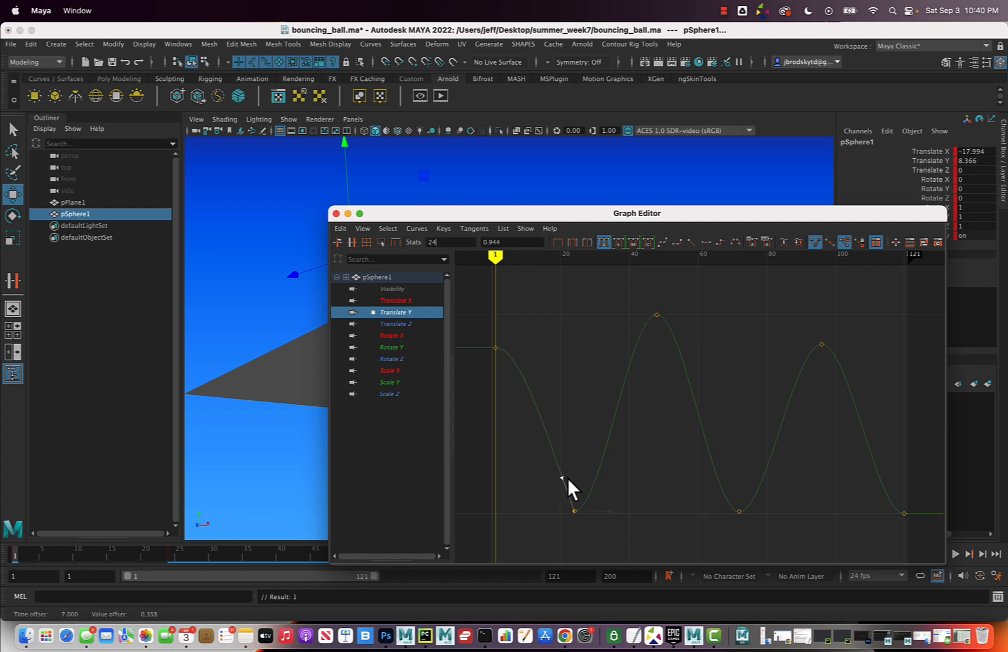
pyautogui.click(611, 511)
pyautogui.moveTo(611, 510); pyautogui.dragTo(583, 470, button='middle')
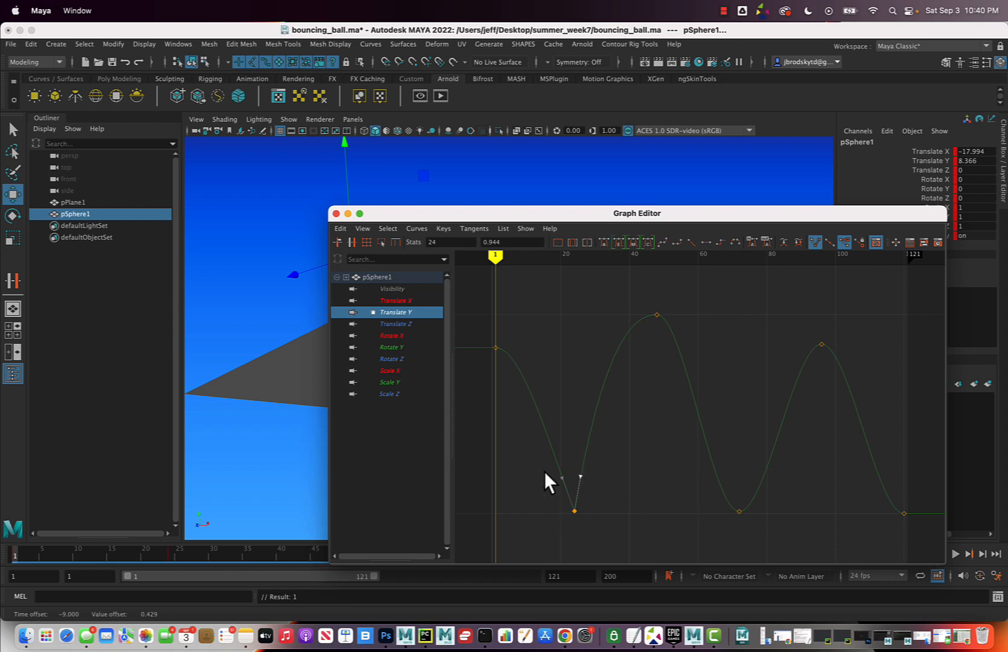
# - Raise both tangent handles of the Translate Y key at frame 72 and the incoming handle at frame 120 for sharp ground contacts
pyautogui.moveTo(702, 492); pyautogui.dragTo(763, 533)
pyautogui.moveTo(710, 513); pyautogui.dragTo(738, 477, button='middle')
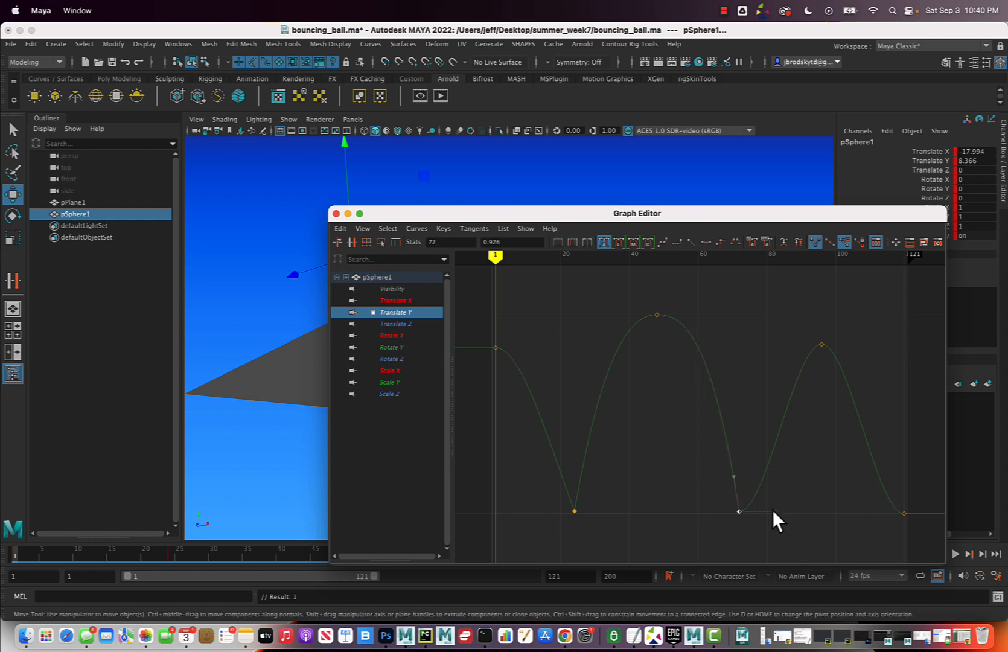
pyautogui.moveTo(772, 510); pyautogui.dragTo(747, 471, button='middle')
pyautogui.moveTo(921, 532); pyautogui.dragTo(922, 532)
pyautogui.moveTo(865, 514); pyautogui.dragTo(895, 484, button='middle')
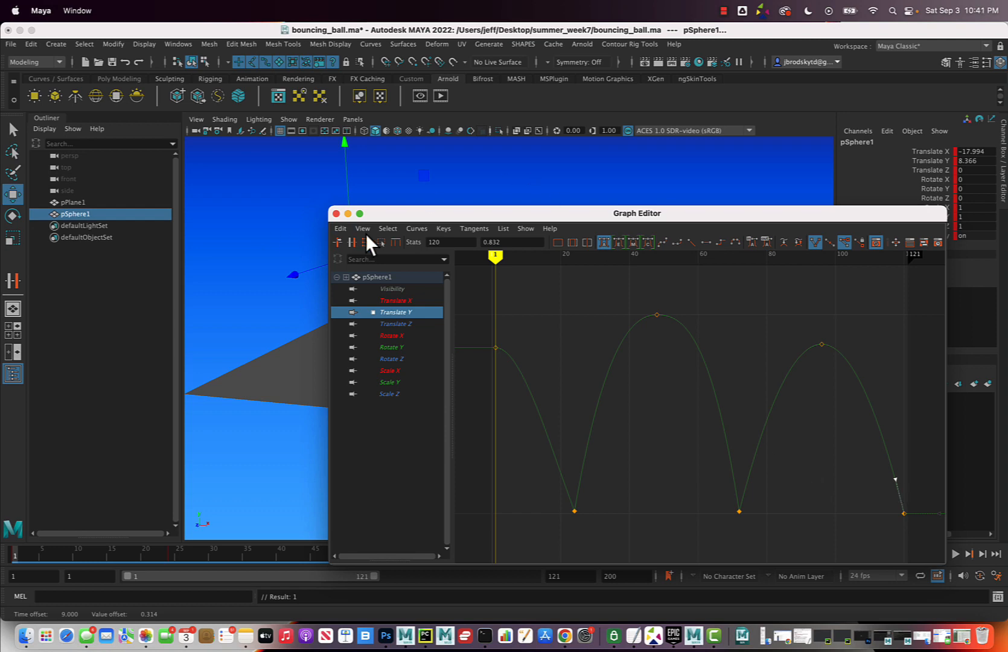
# - Close the Graph Editor, play the bounce animation, and scrub the timeline from frame 1 to 121
pyautogui.click(334, 214)
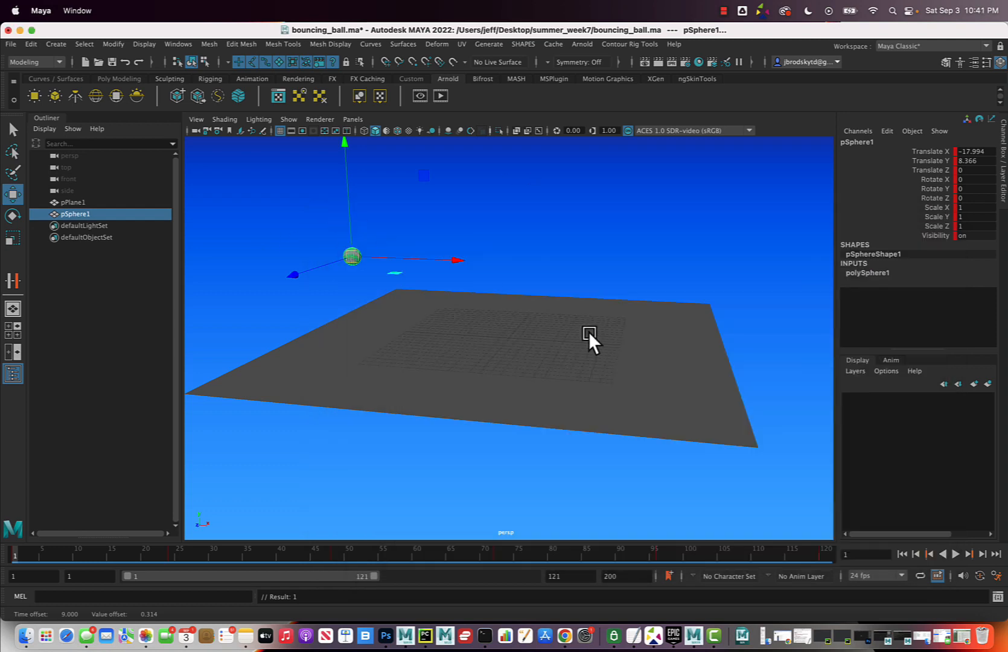
pyautogui.click(954, 554)
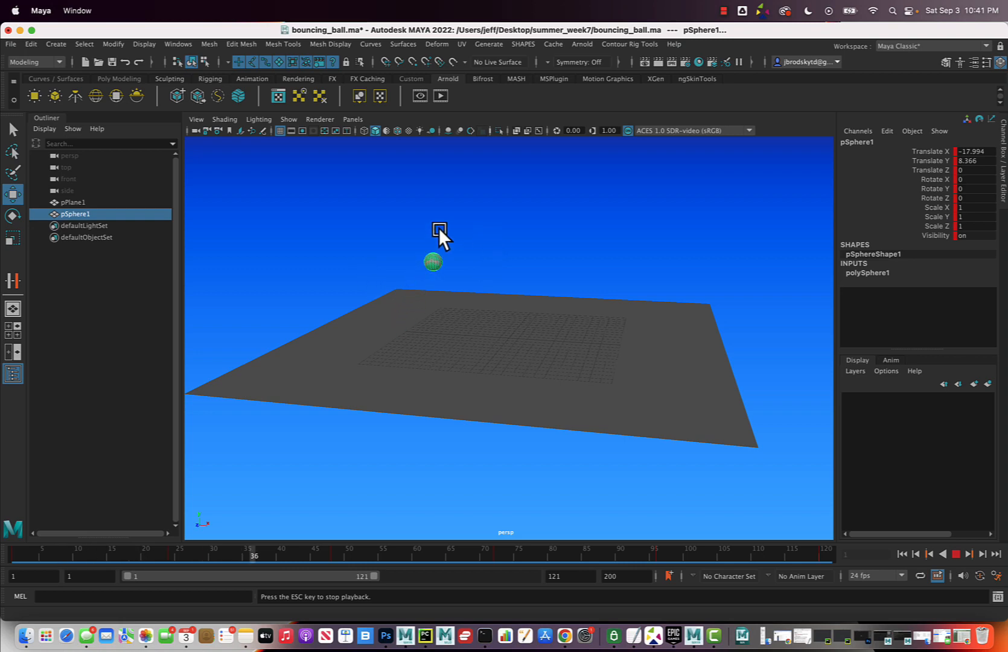
pyautogui.click(954, 553)
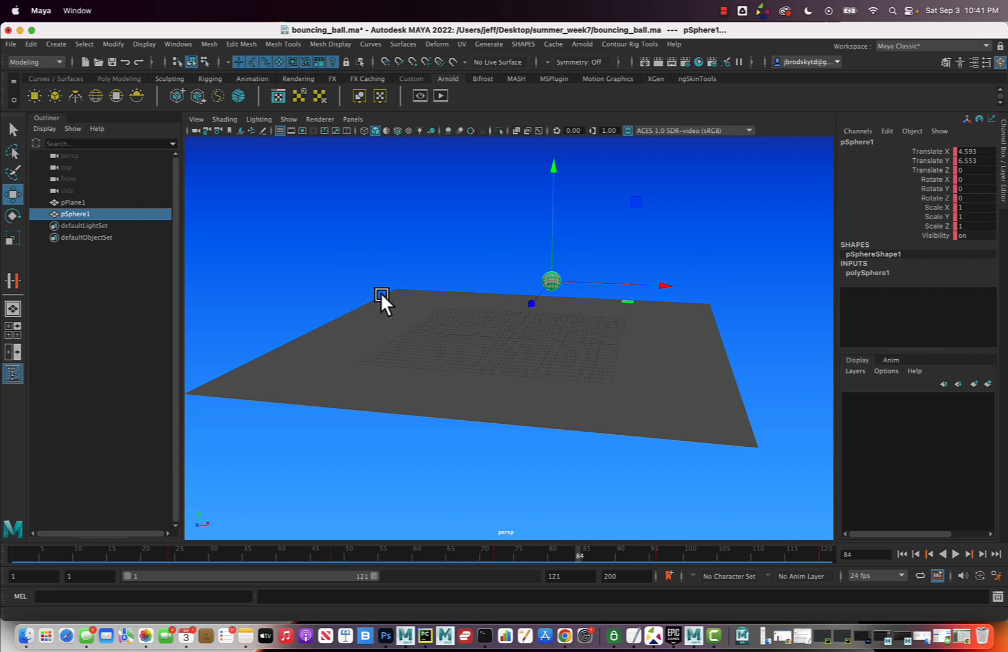
pyautogui.click(12, 551)
pyautogui.hotkey('alt', 'v')
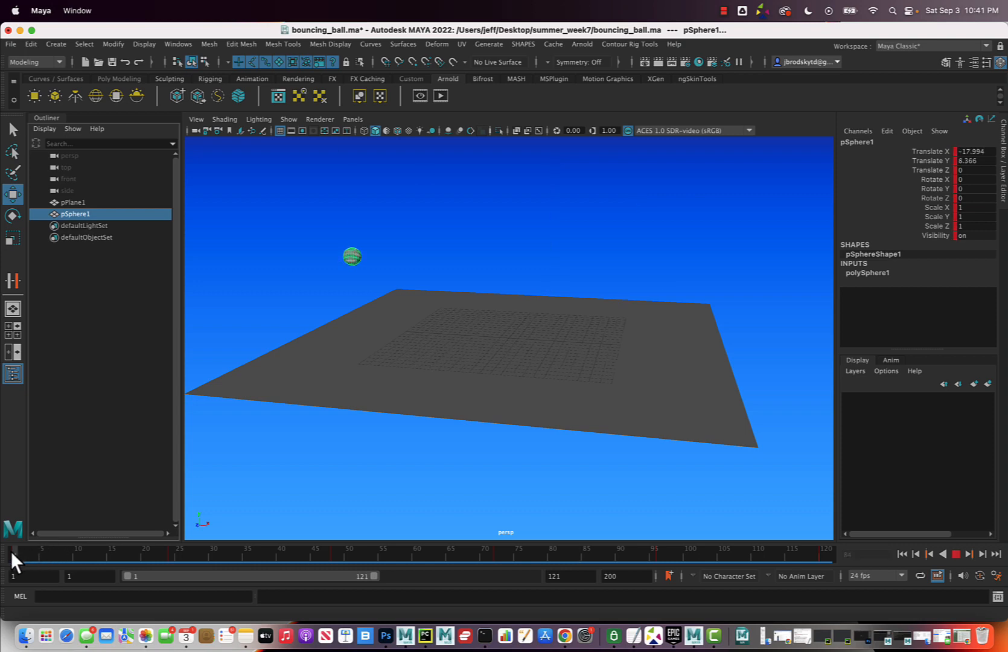
pyautogui.moveTo(14, 551)
pyautogui.mouseDown()
pyautogui.moveTo(675, 545)
pyautogui.moveTo(857, 574)
pyautogui.mouseUp()
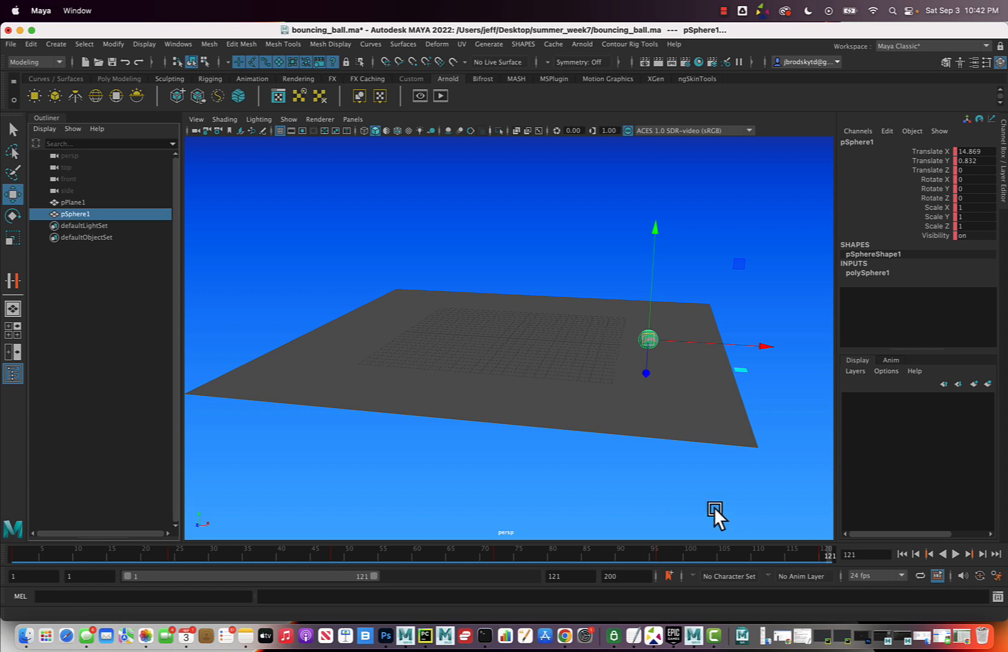
# - Save the scene and reopen the Graph Editor, placing its window fully in view
pyautogui.press('super+s')
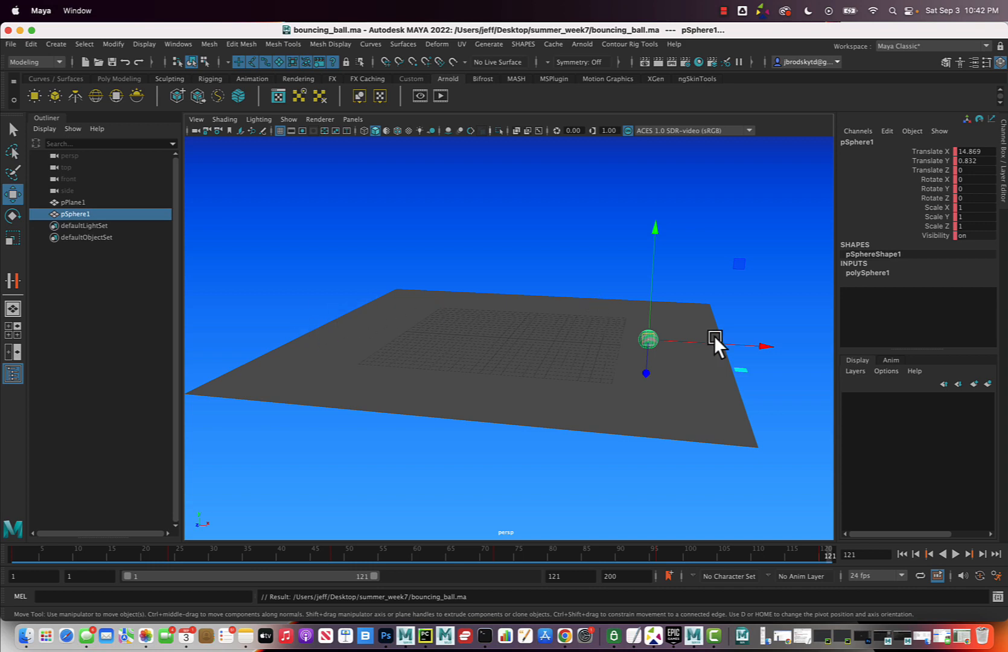
pyautogui.click(171, 45)
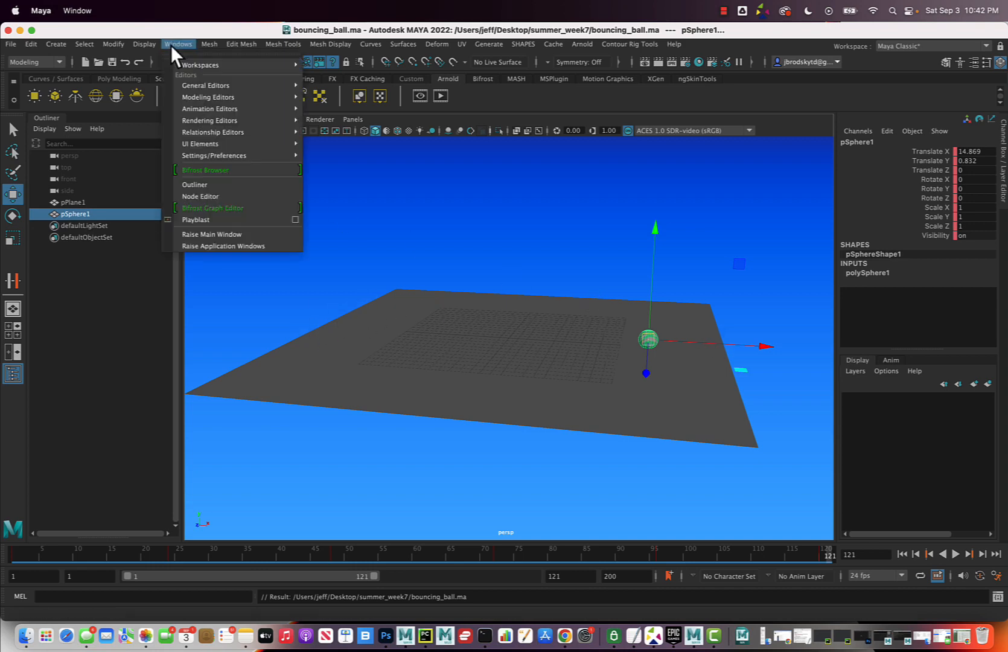
pyautogui.moveTo(200, 109)
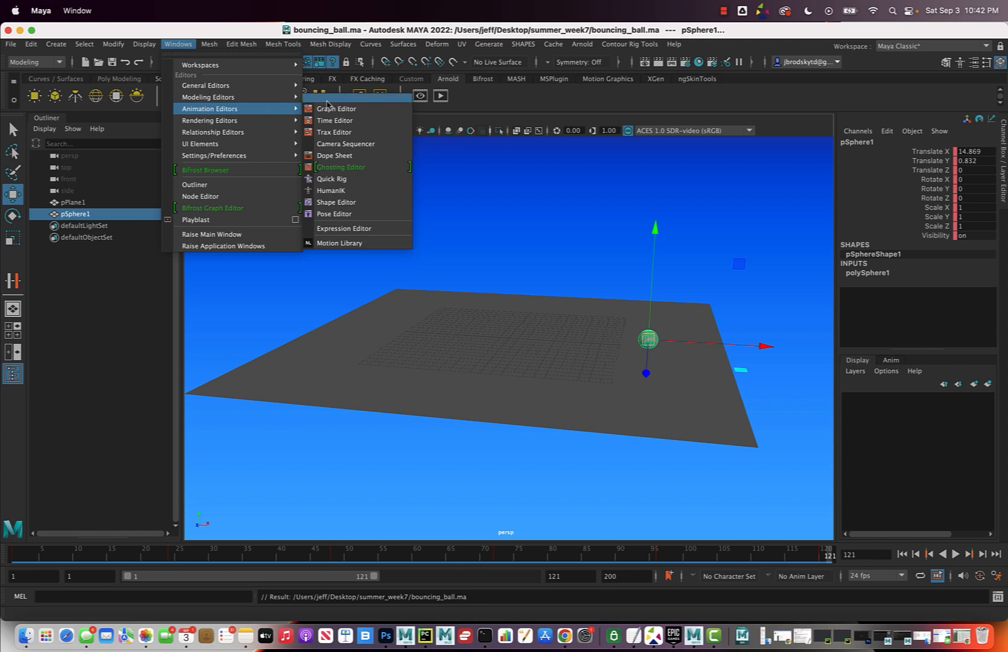
pyautogui.click(332, 110)
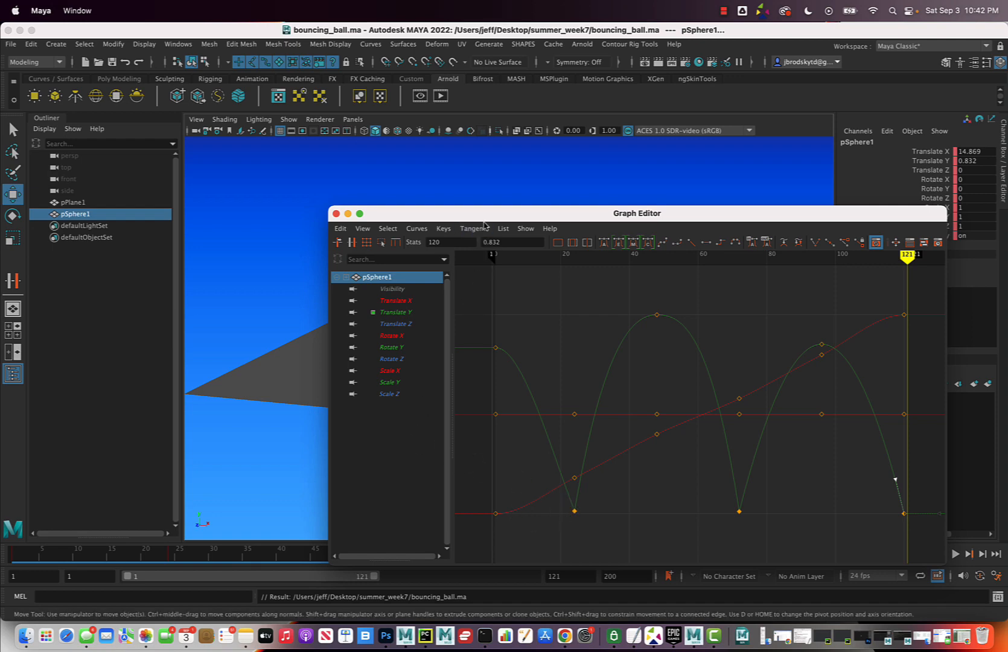
pyautogui.moveTo(485, 222); pyautogui.dragTo(489, 409)
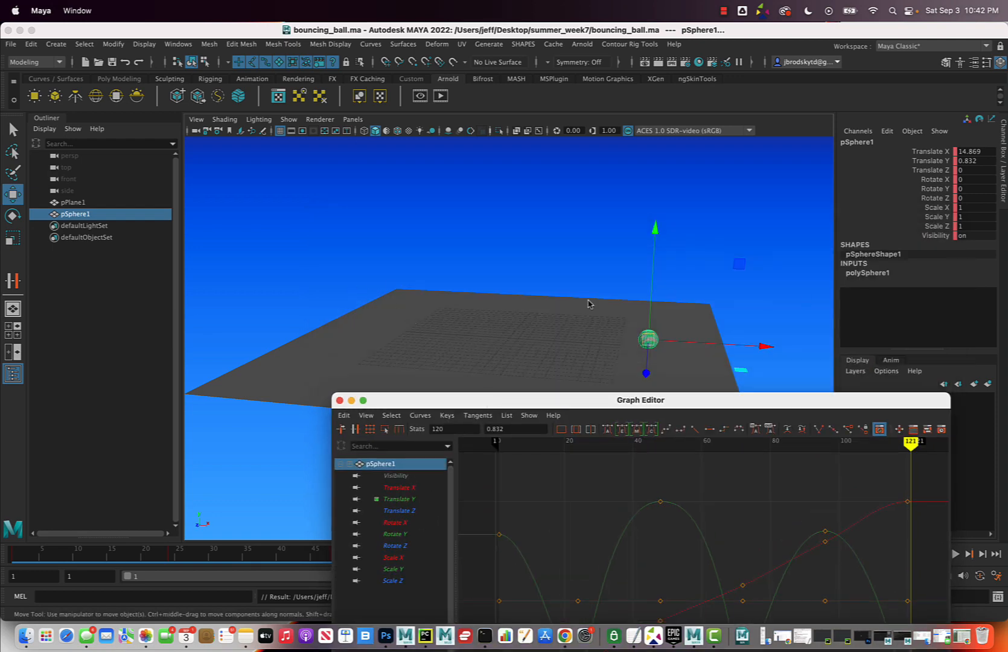
pyautogui.moveTo(559, 407); pyautogui.dragTo(491, 224)
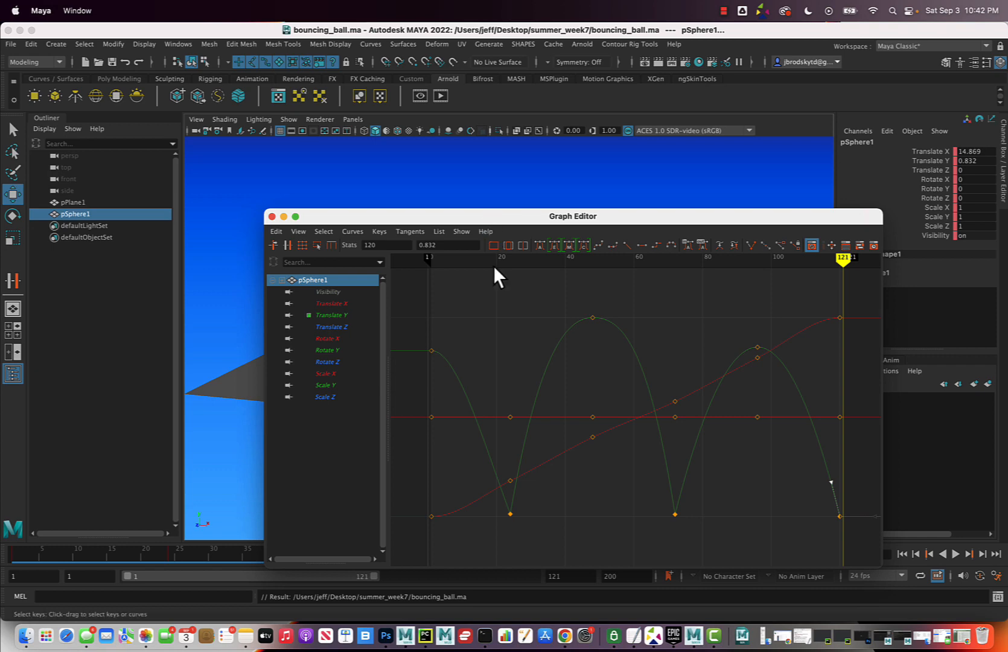
# - Isolate the Translate X curve and delete all its keys between the first and last ones
pyautogui.click(337, 303)
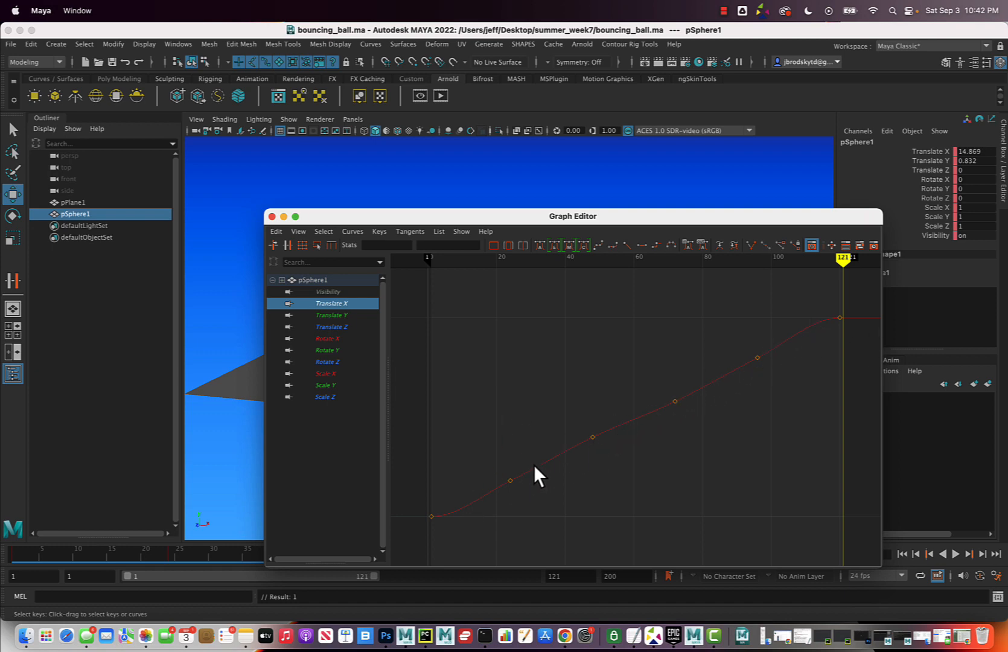
pyautogui.moveTo(468, 298); pyautogui.dragTo(793, 526)
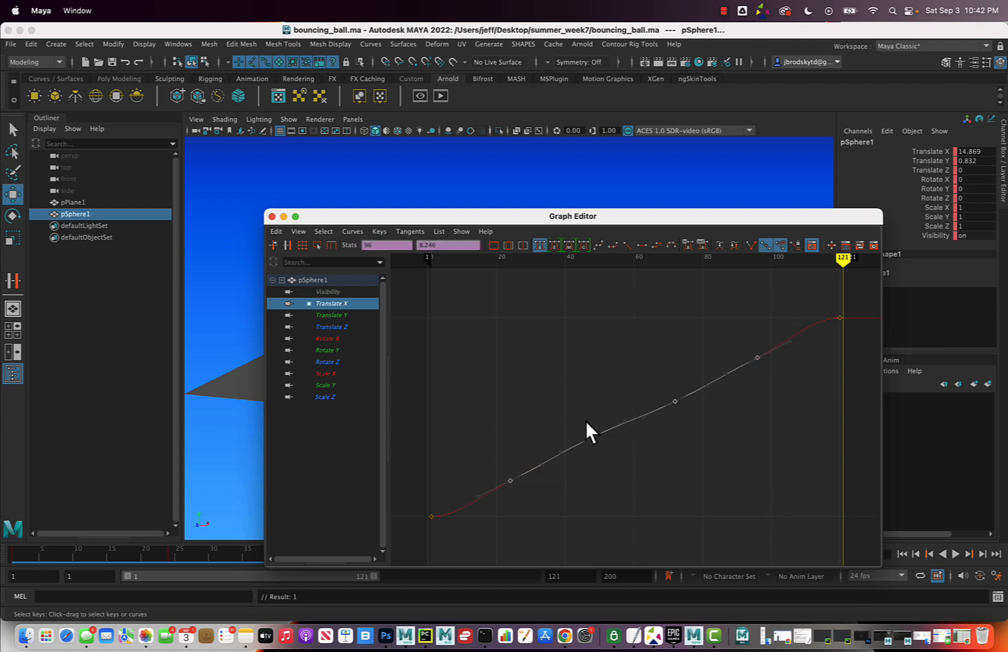
pyautogui.press('Delete')
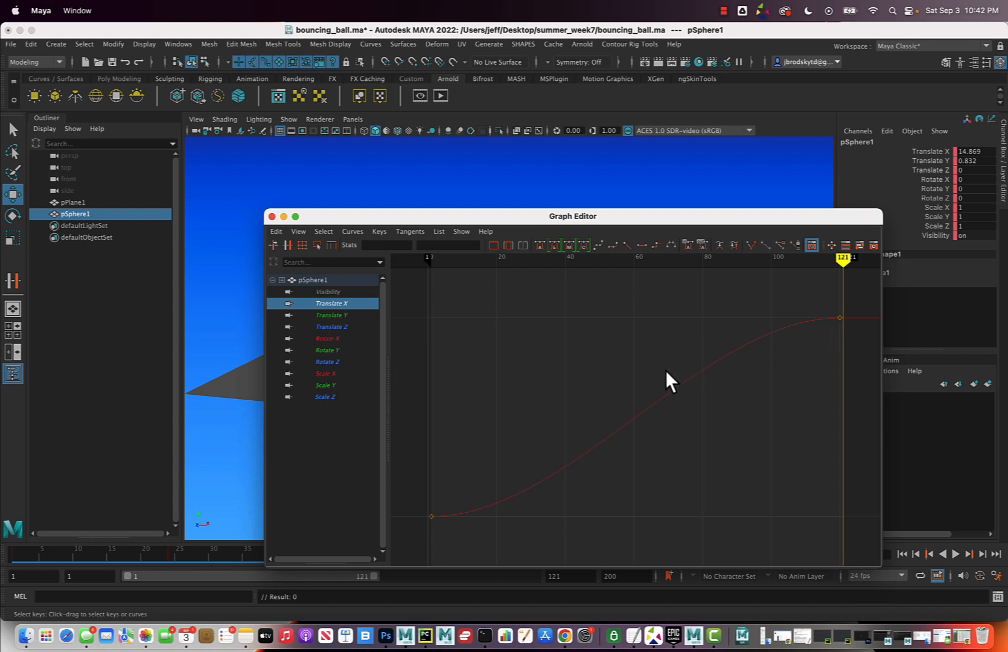
# - Apply linear tangents to the first and last Translate X keys, and minimize the Graph Editor to play the animation
pyautogui.moveTo(574, 410); pyautogui.dragTo(672, 486)
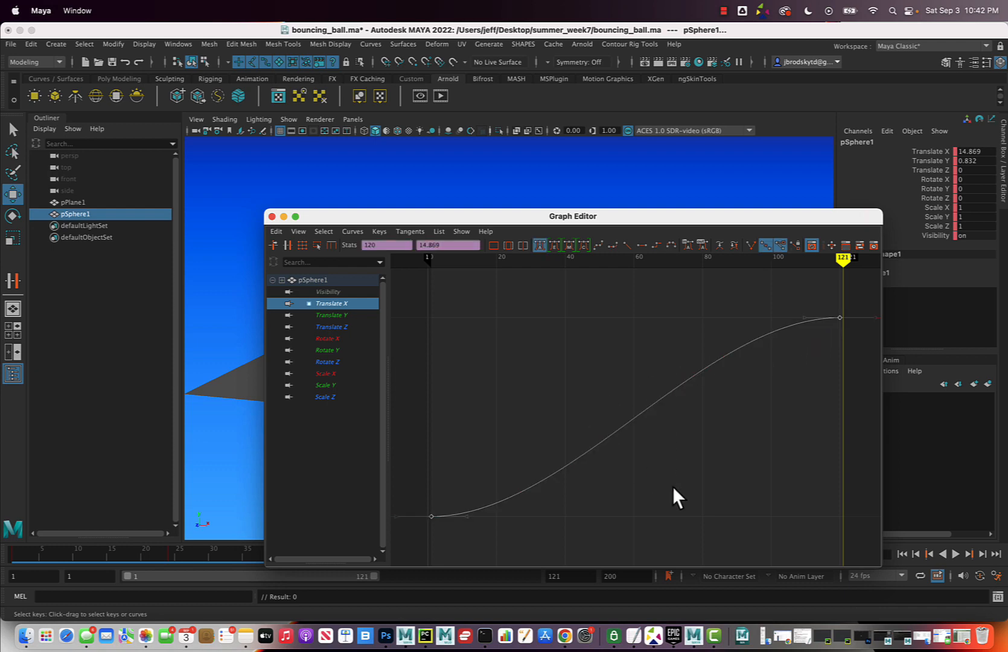
pyautogui.moveTo(598, 351); pyautogui.dragTo(673, 470)
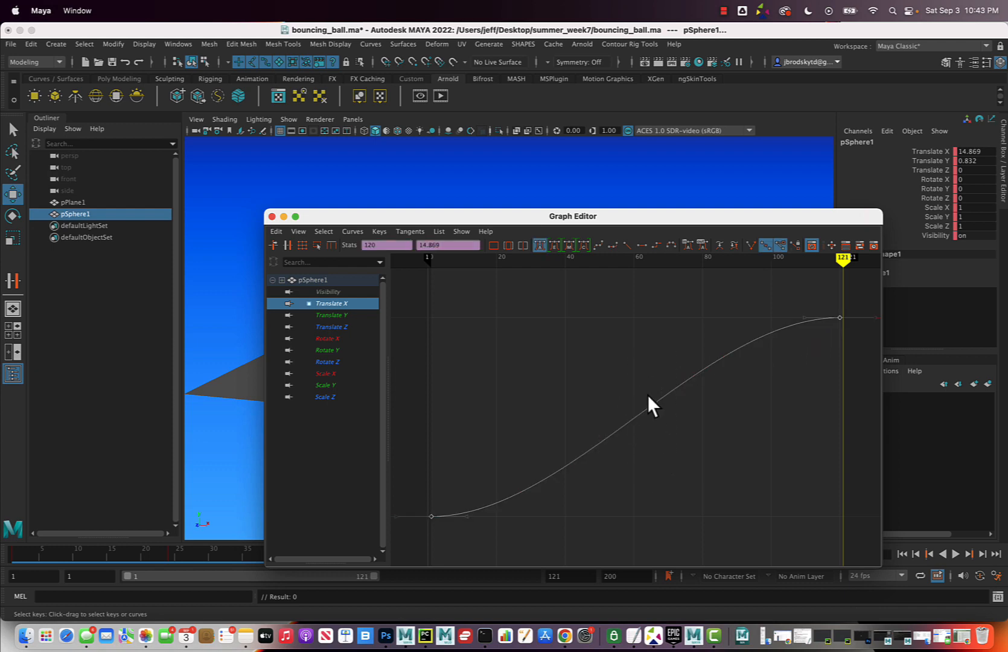
pyautogui.click(626, 248)
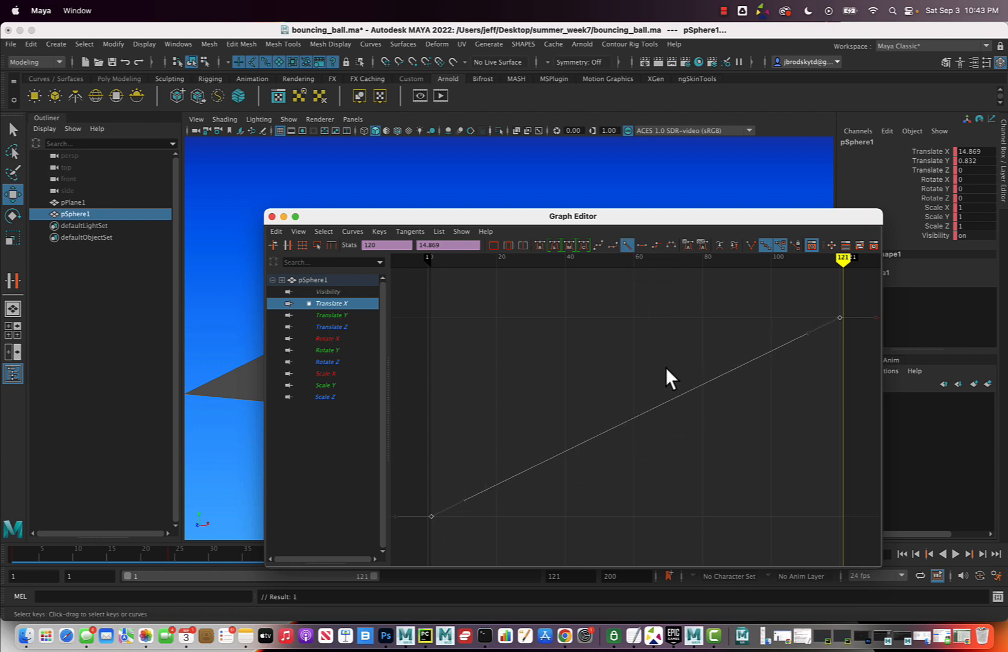
pyautogui.click(283, 218)
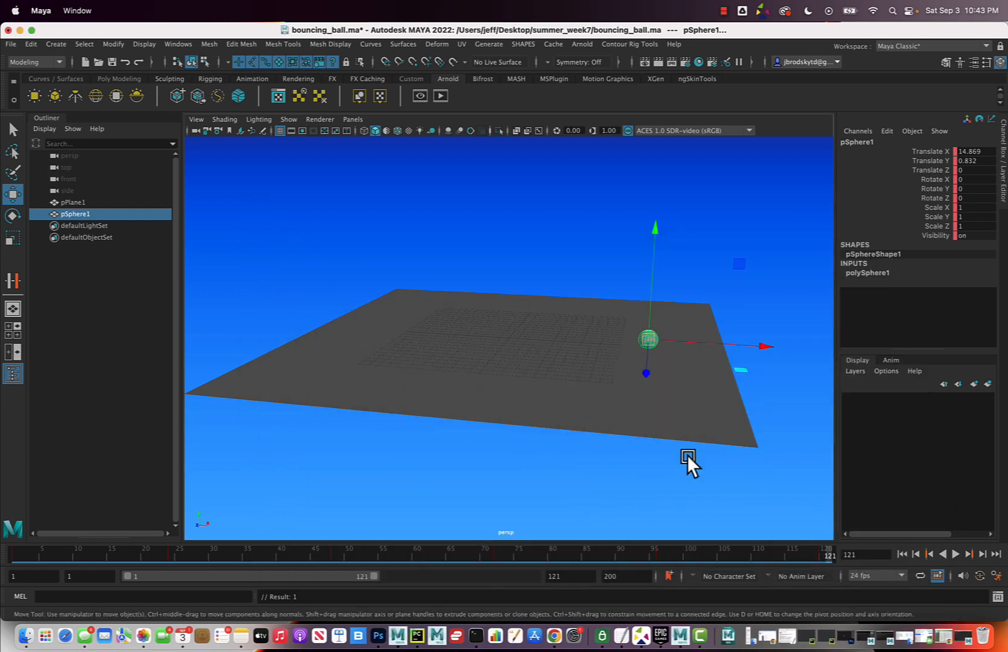
pyautogui.click(954, 553)
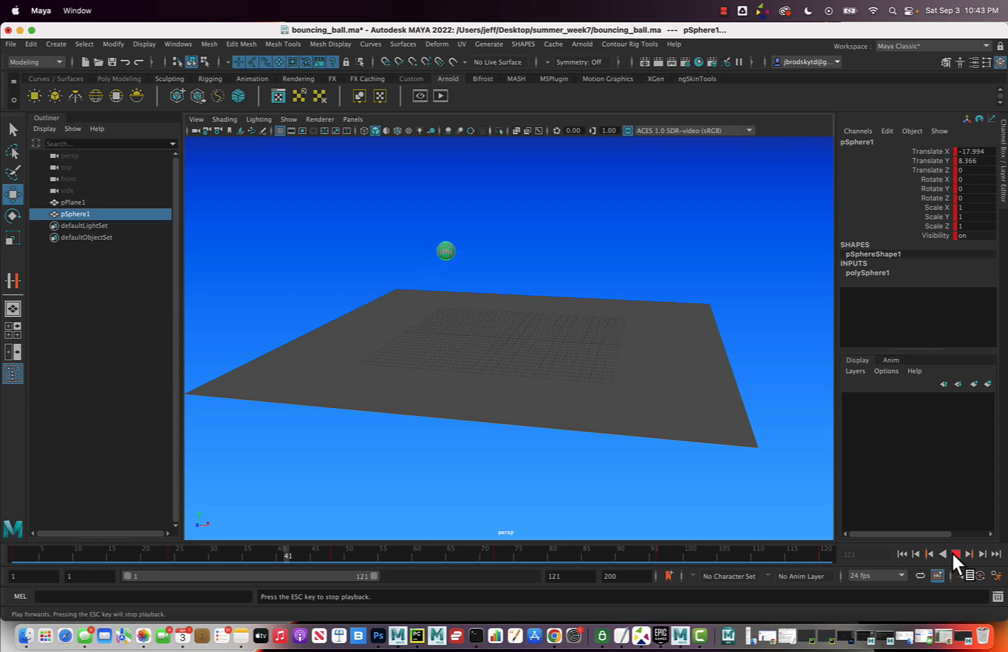
# - Stop the playback, stretch the sphere at frame 1 to about 1.387 in Scale Y, and key that channel
pyautogui.click(953, 553)
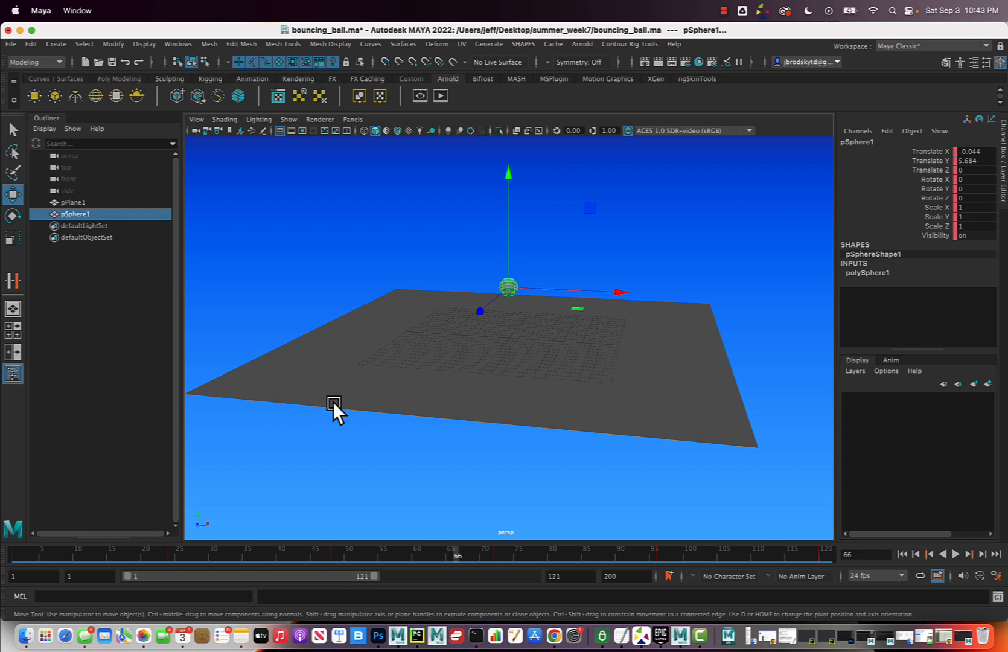
pyautogui.click(18, 550)
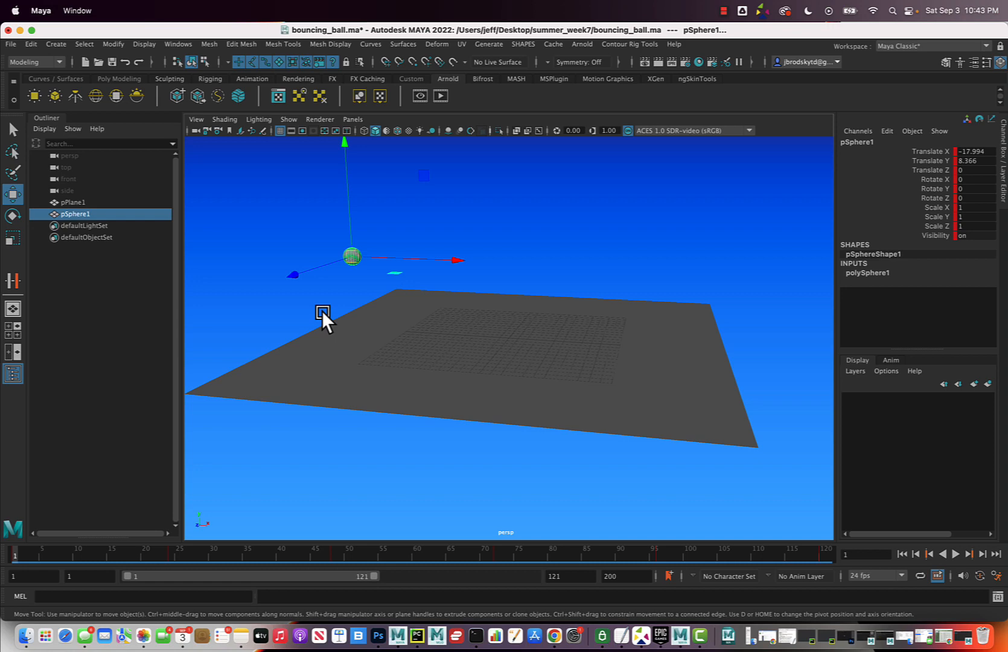
pyautogui.press('r')
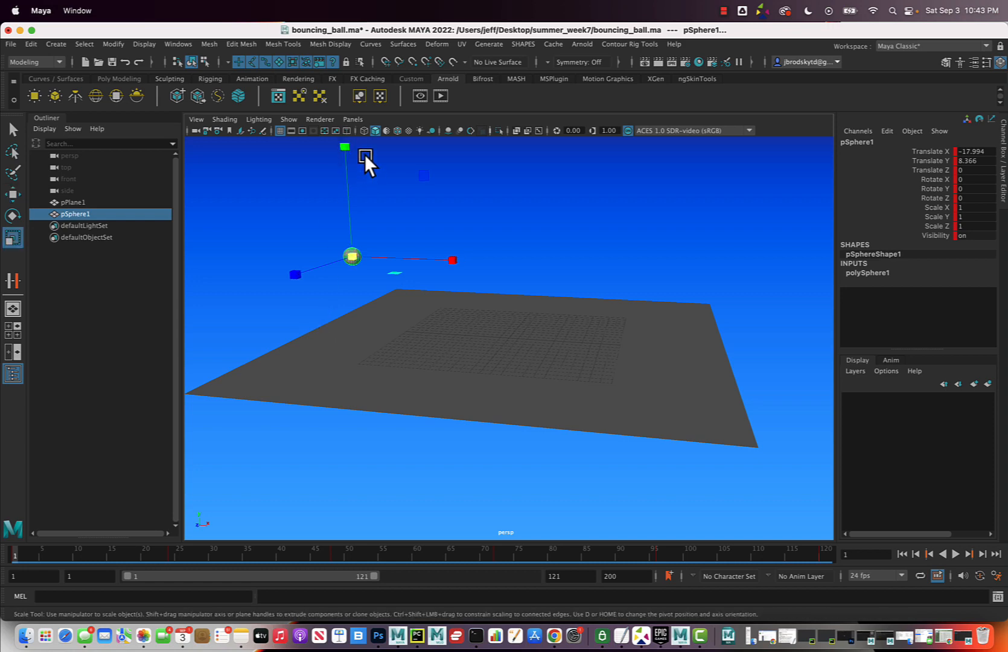
pyautogui.moveTo(345, 139); pyautogui.dragTo(355, 111)
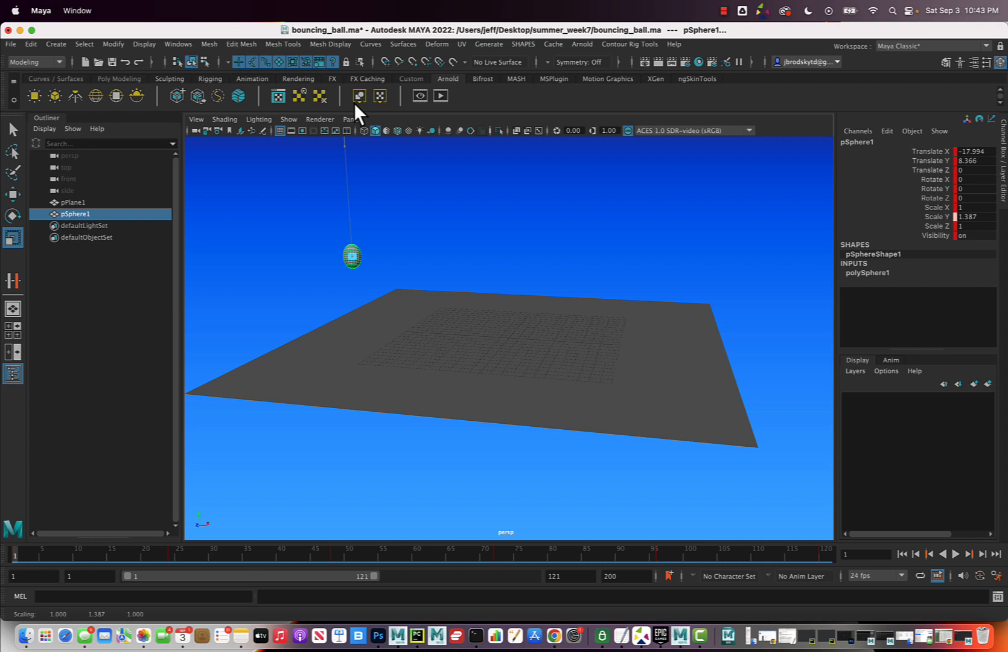
pyautogui.moveTo(354, 103); pyautogui.dragTo(354, 103)
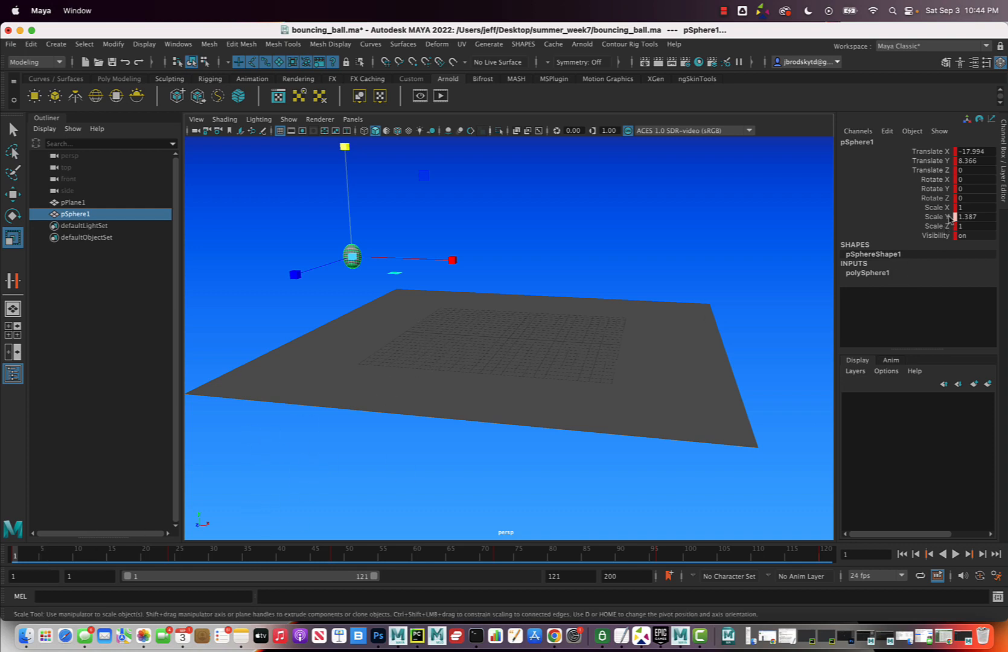
pyautogui.click(932, 218)
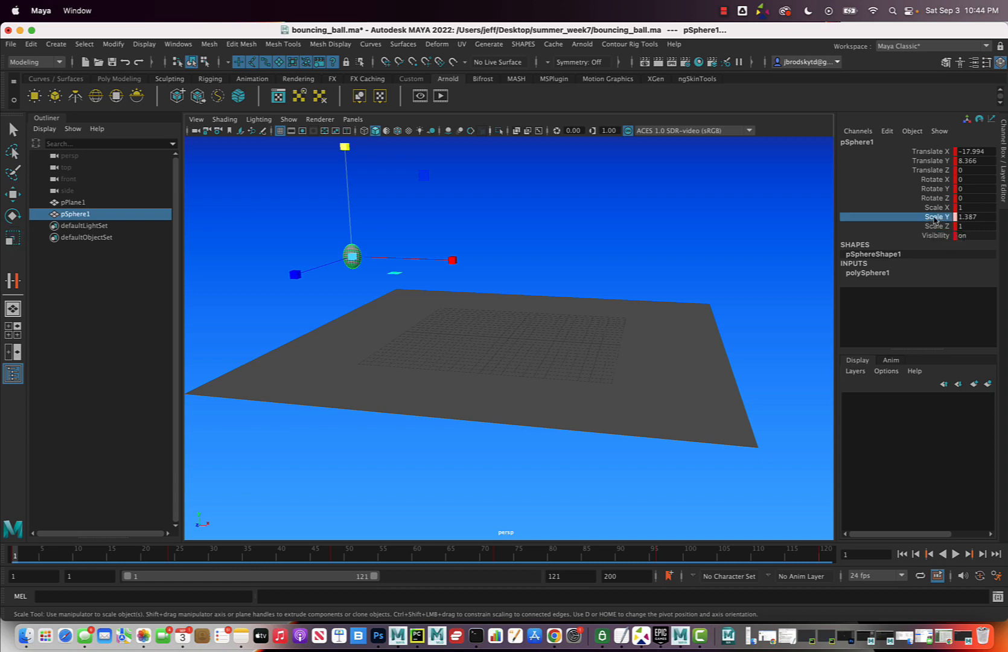
pyautogui.rightClick(934, 219)
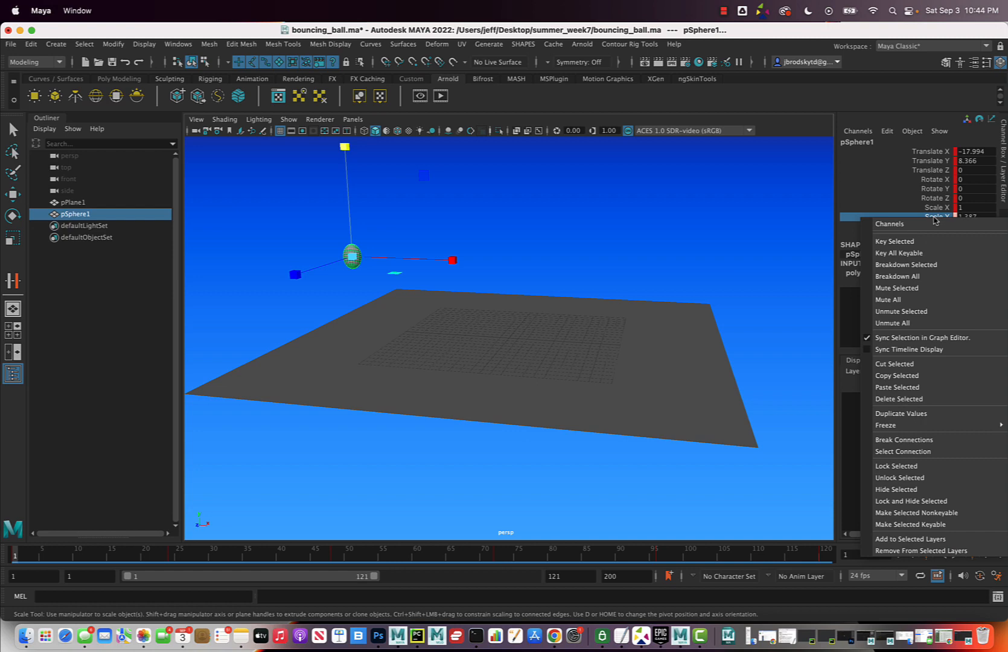
pyautogui.click(918, 235)
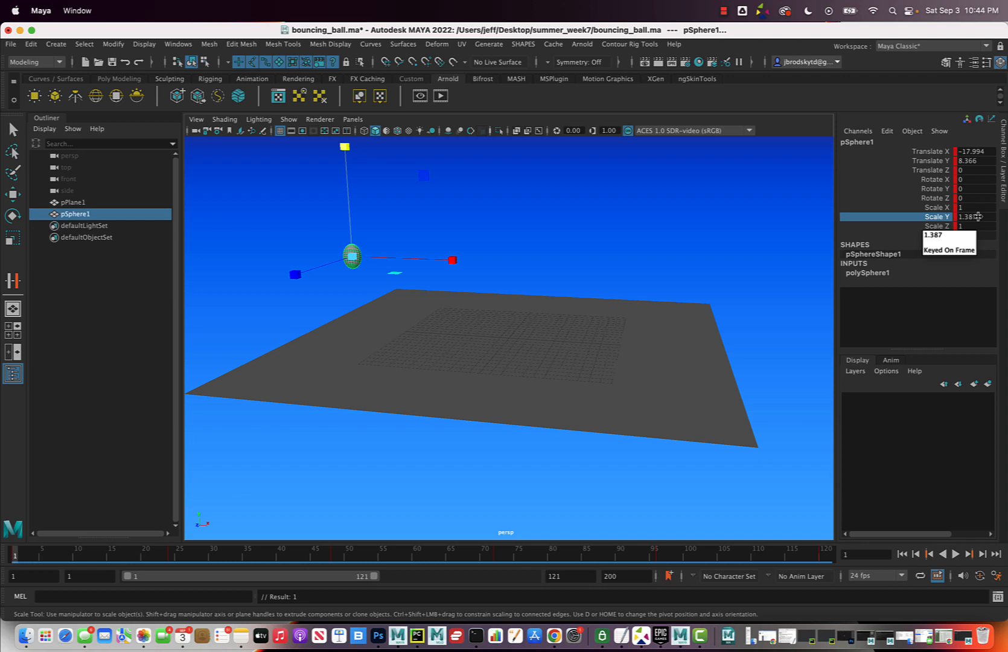
# - Squash the sphere at frame 24 to about 0.624 in Scale Y and key only that channel
pyautogui.click(173, 550)
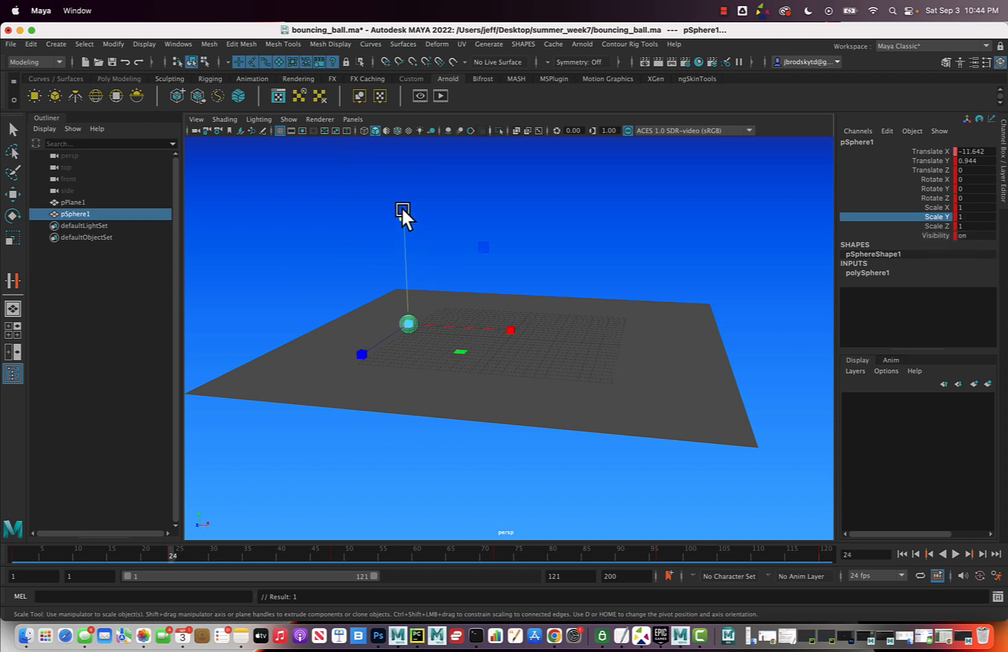
pyautogui.moveTo(401, 217); pyautogui.dragTo(397, 256)
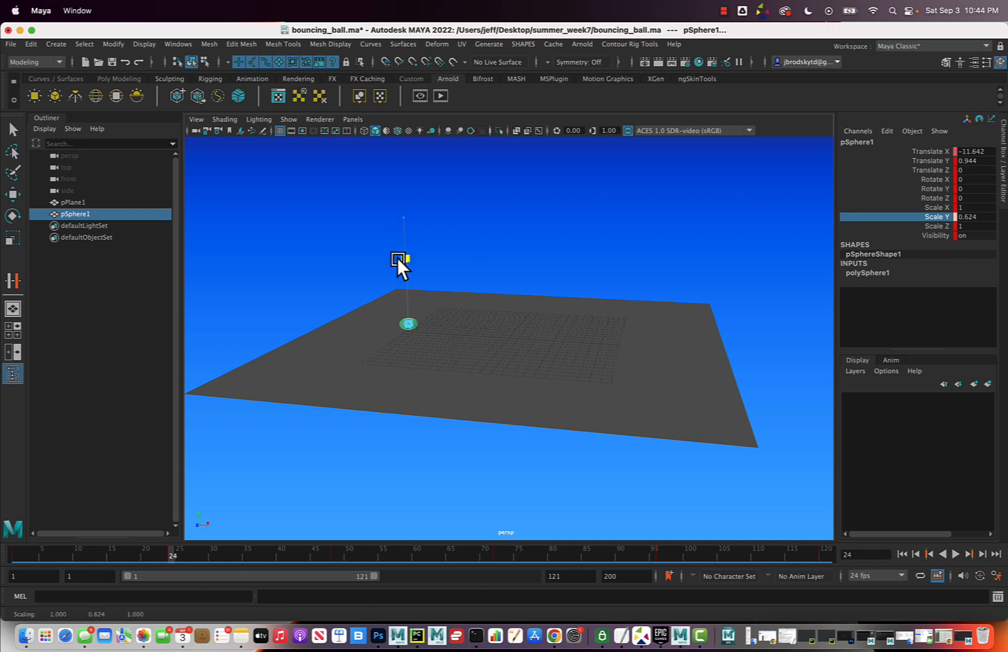
pyautogui.moveTo(397, 258); pyautogui.dragTo(398, 258)
pyautogui.rightClick(930, 223)
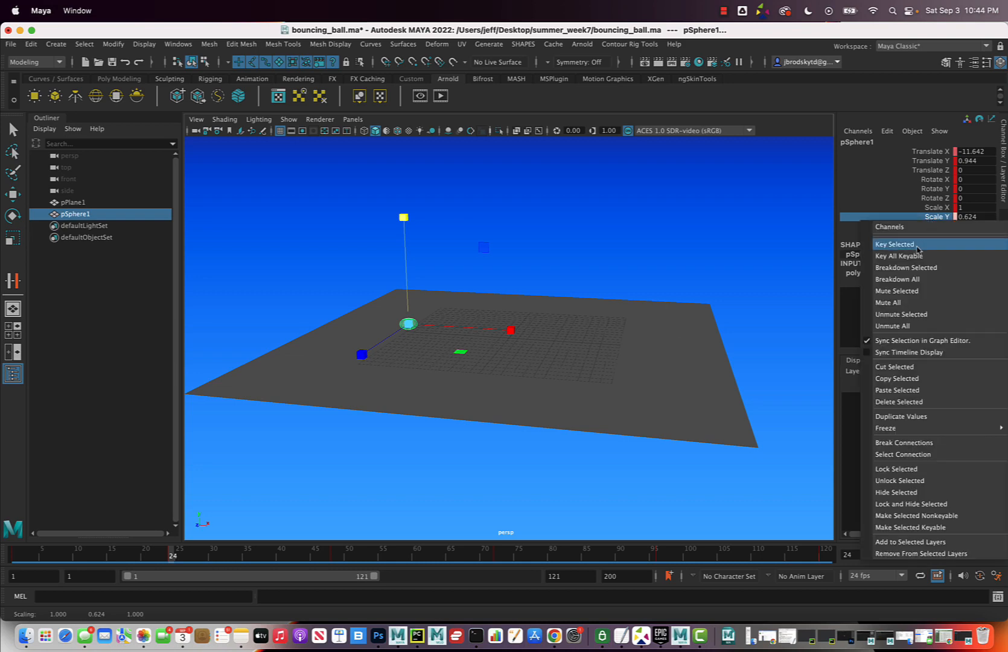
pyautogui.click(917, 245)
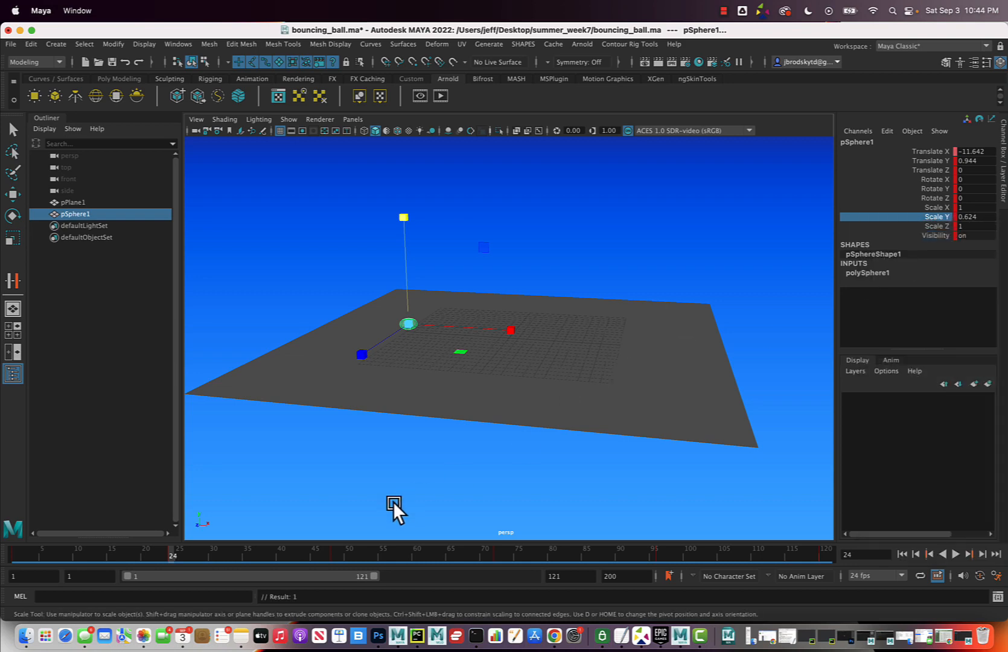
# - Stretch the sphere at frame 48 to about 1.551 in Scale Y and key only that channel
pyautogui.click(333, 547)
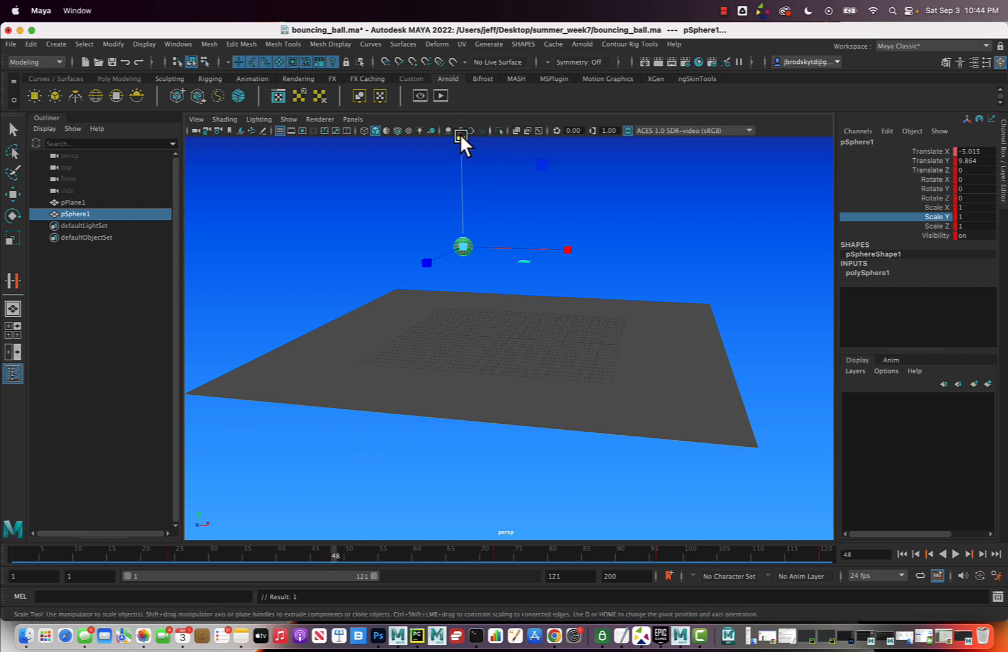
pyautogui.moveTo(460, 135); pyautogui.dragTo(470, 75)
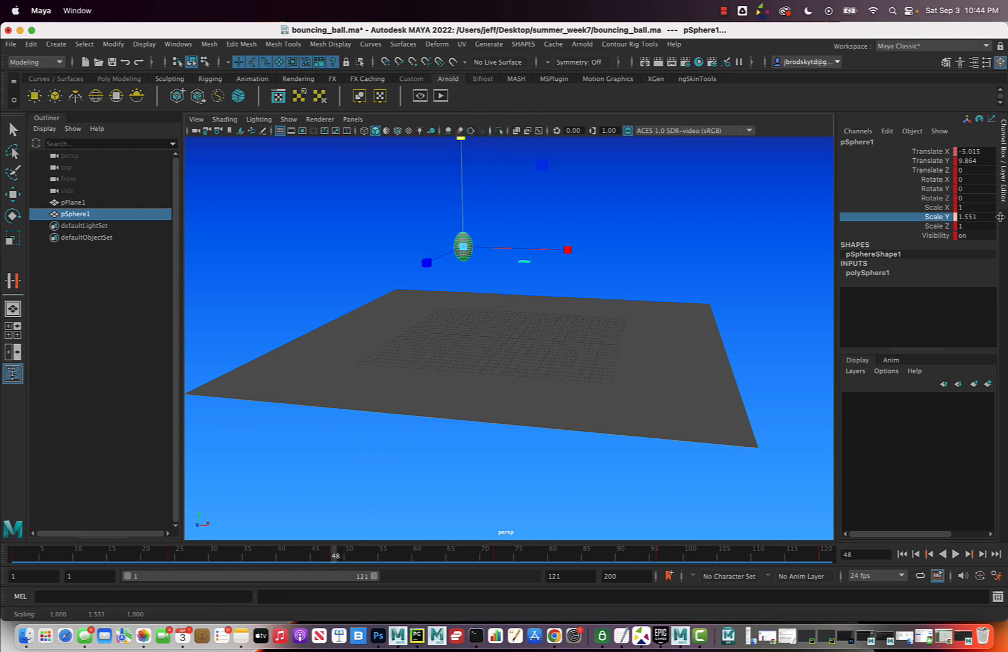
pyautogui.rightClick(934, 216)
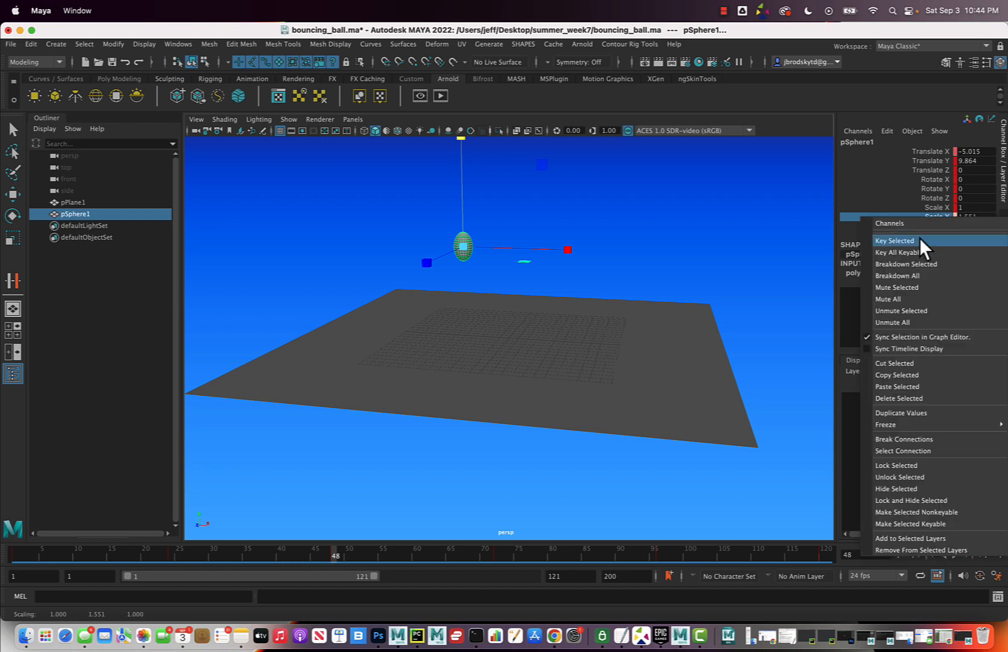
pyautogui.click(919, 240)
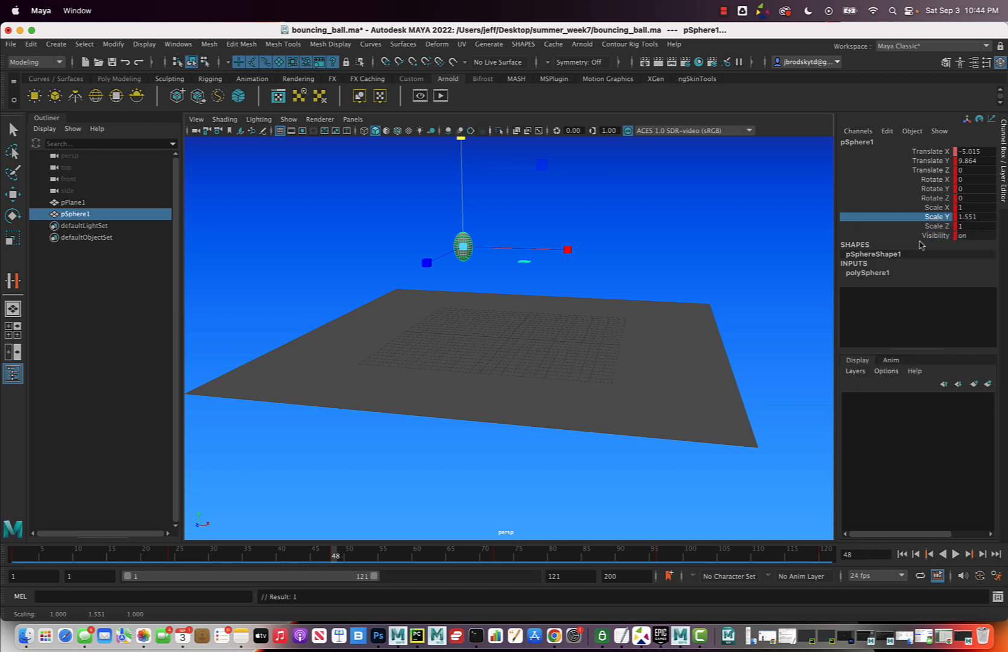
# - Squash the sphere at frame 72 to about 0.661 in Scale Y and key only that channel
pyautogui.click(497, 551)
pyautogui.moveTo(520, 223); pyautogui.dragTo(519, 258)
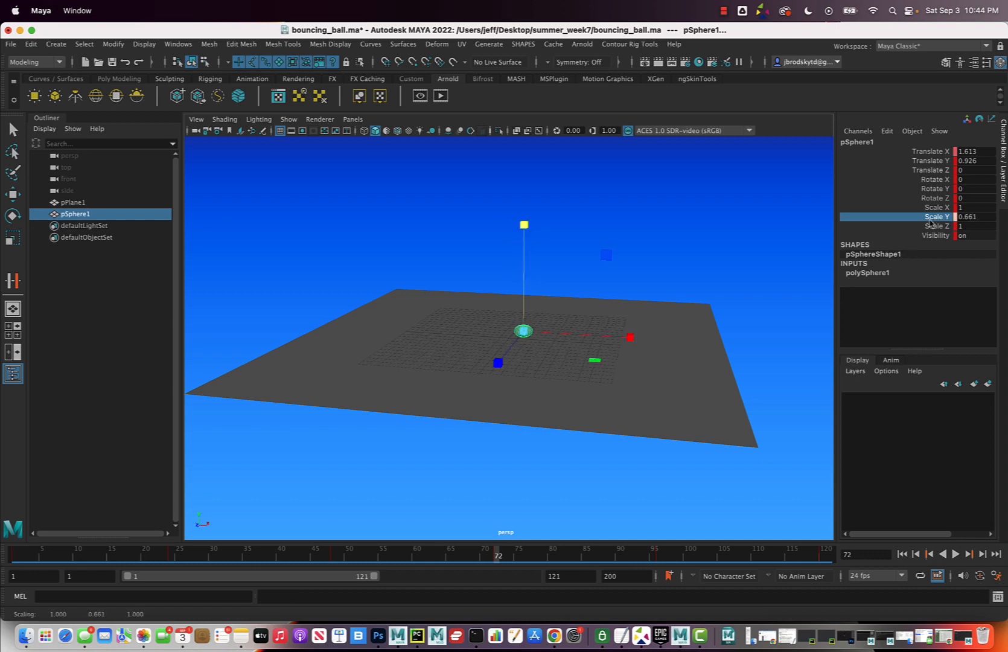
pyautogui.rightClick(930, 217)
pyautogui.click(912, 244)
# - Stretch the sphere at frame 96 to about 1.467 in Scale Y and key only that channel
pyautogui.click(657, 553)
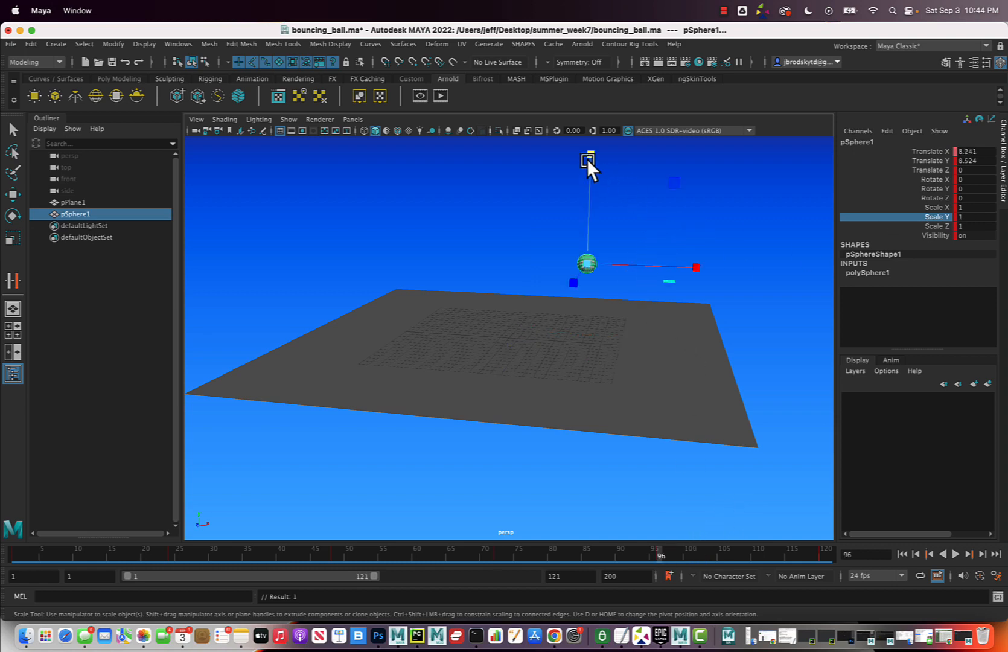
pyautogui.moveTo(588, 150); pyautogui.dragTo(597, 106)
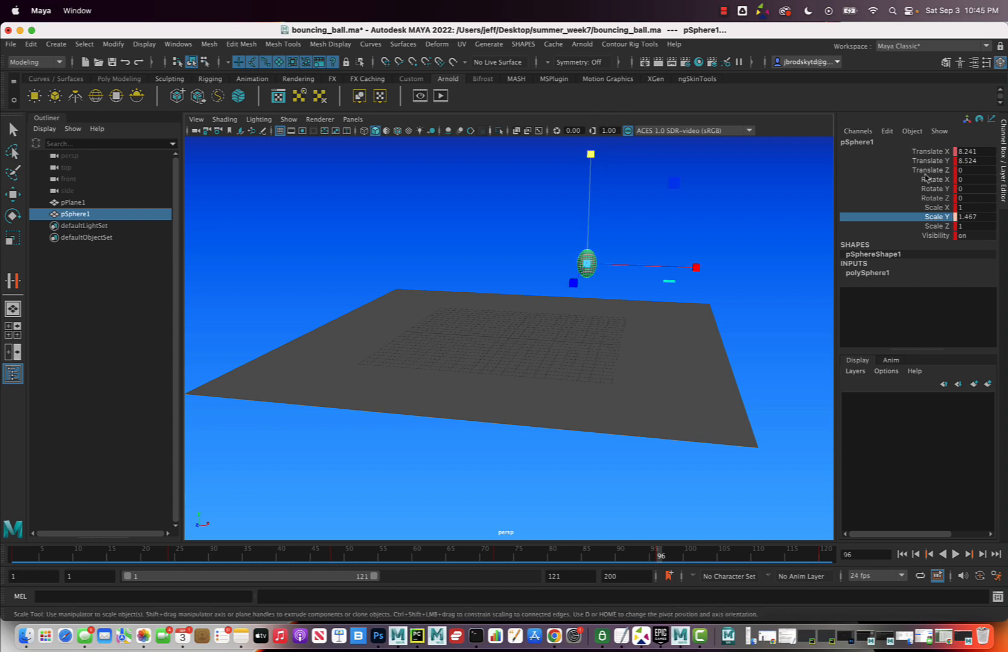
pyautogui.rightClick(942, 217)
pyautogui.click(924, 240)
# - Squash the sphere at frame 120 to about 0.693 in Scale Y and key only that channel
pyautogui.click(822, 554)
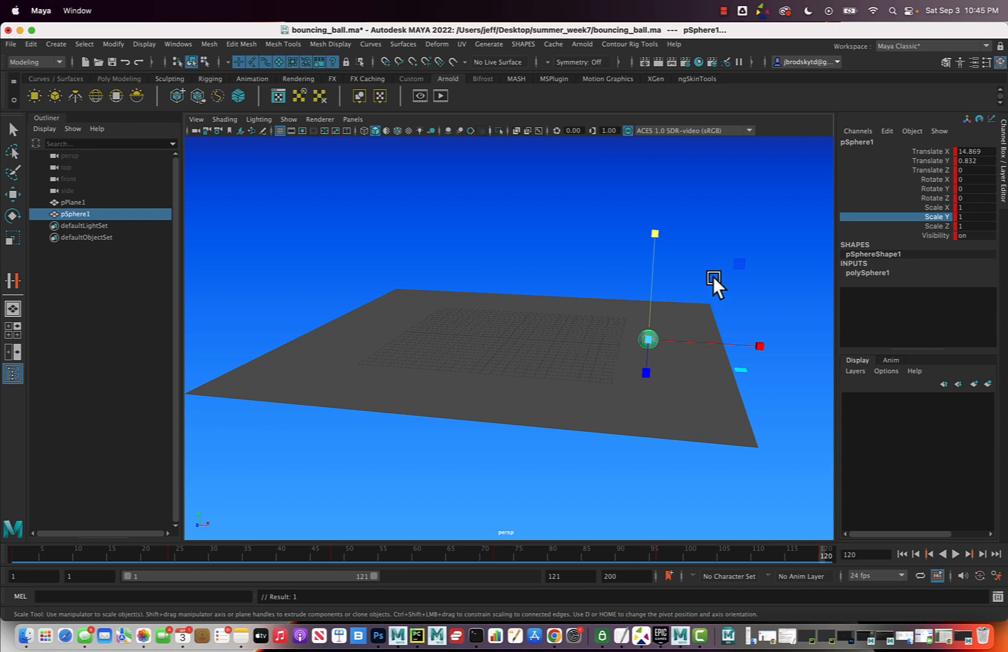
pyautogui.moveTo(652, 231); pyautogui.dragTo(648, 266)
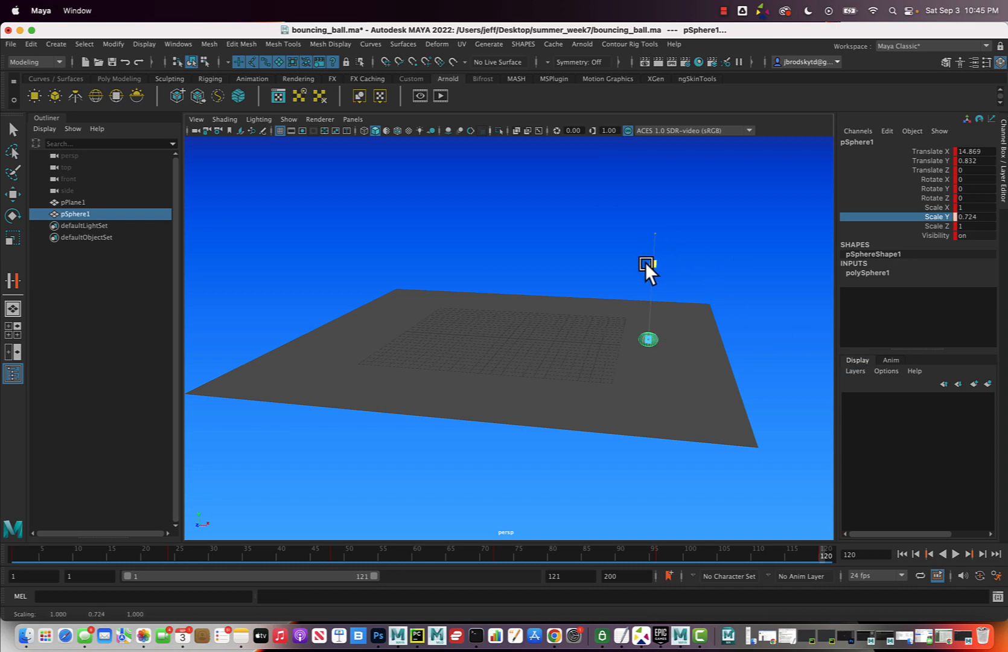
pyautogui.rightClick(923, 218)
pyautogui.click(910, 241)
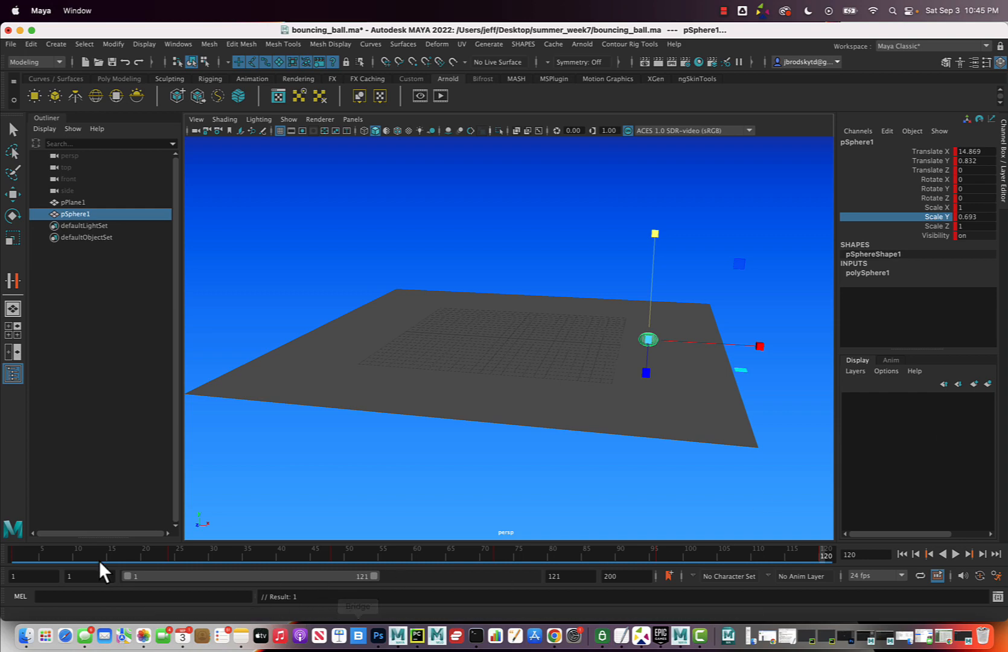
# - Play back the squash and stretch, and display the Scale Y curve in the Graph Editor, with its window placed clear of the sphere
pyautogui.click(950, 551)
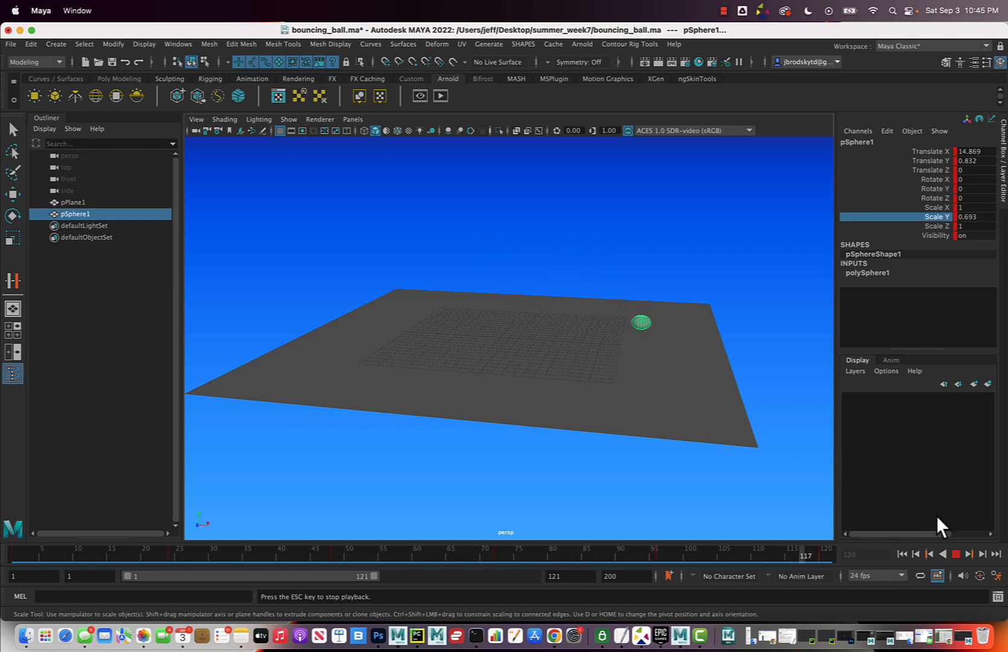
pyautogui.click(956, 552)
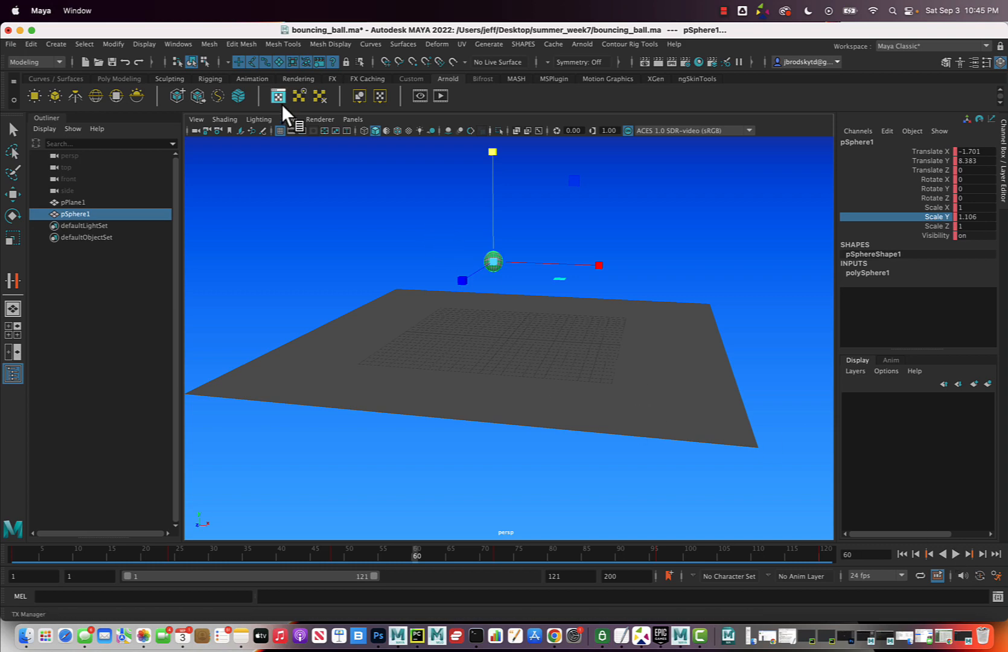
pyautogui.click(186, 43)
pyautogui.moveTo(219, 87)
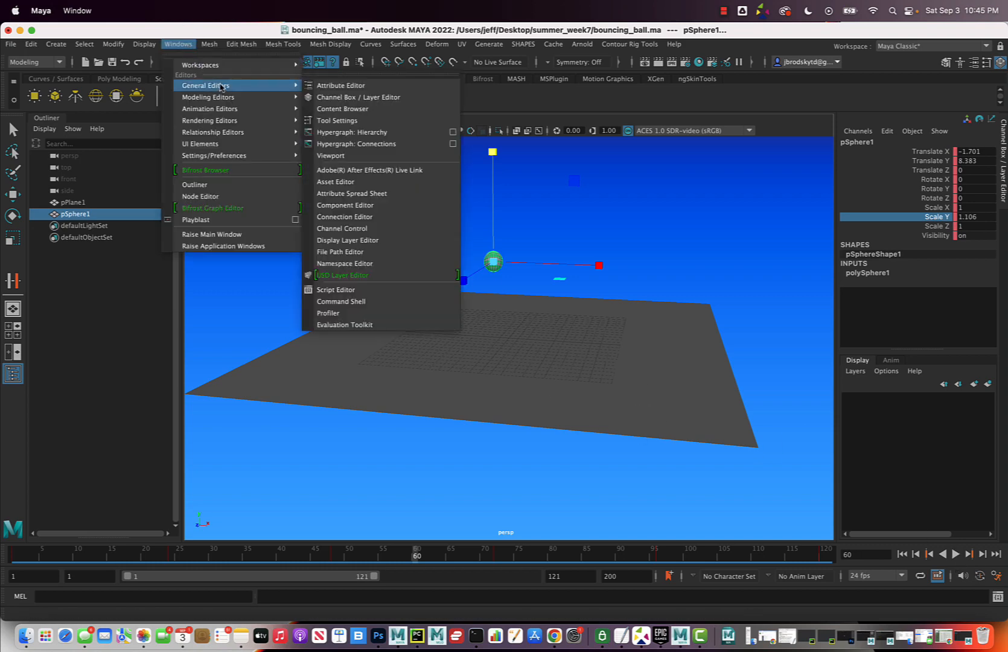
pyautogui.moveTo(227, 110)
pyautogui.click(350, 112)
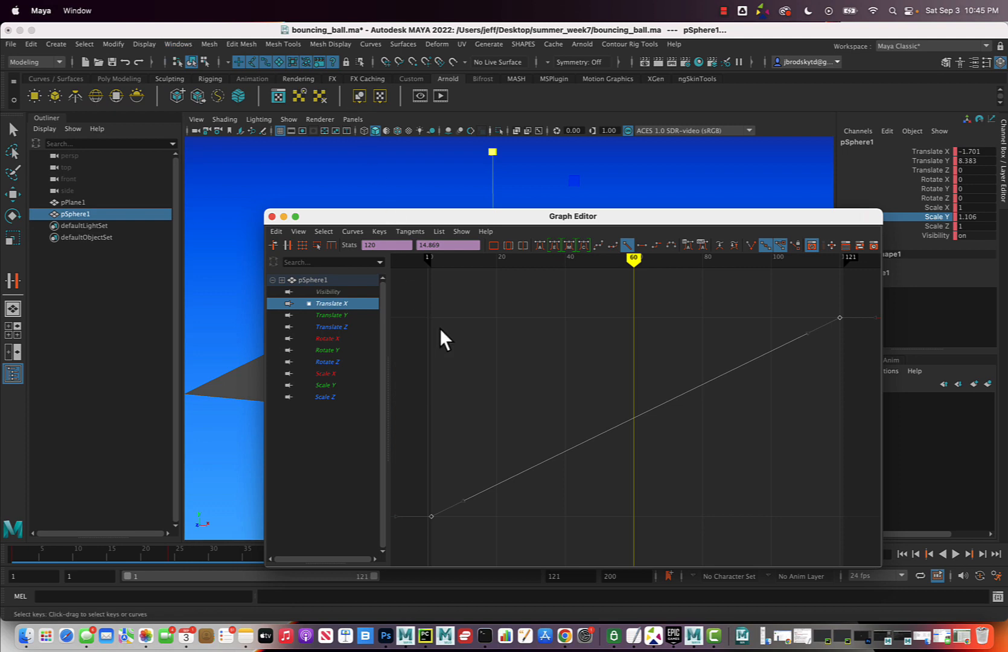
pyautogui.moveTo(393, 218); pyautogui.dragTo(382, 177)
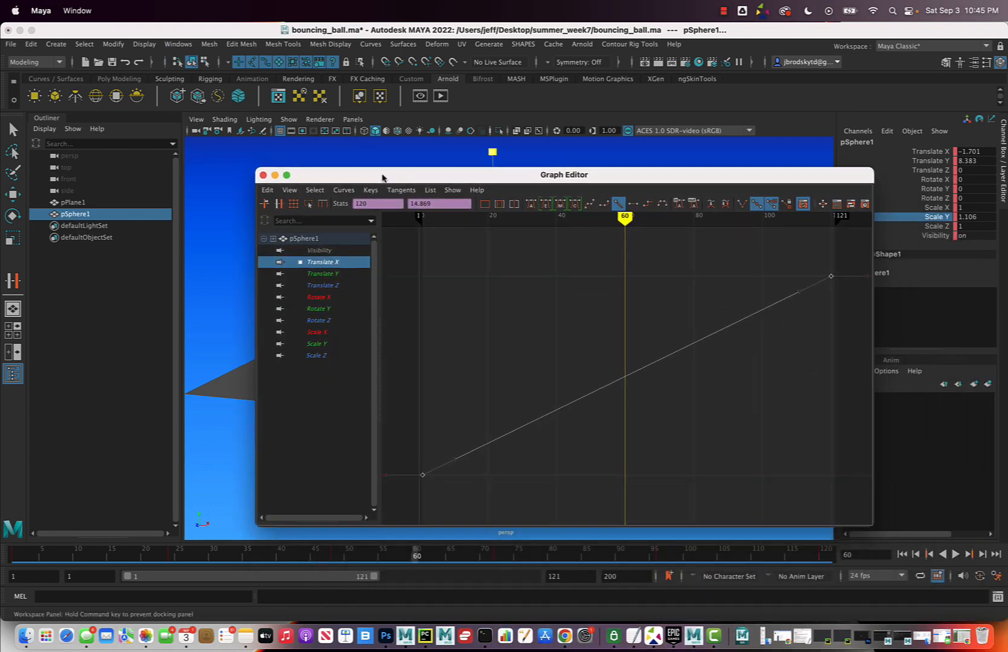
pyautogui.click(311, 342)
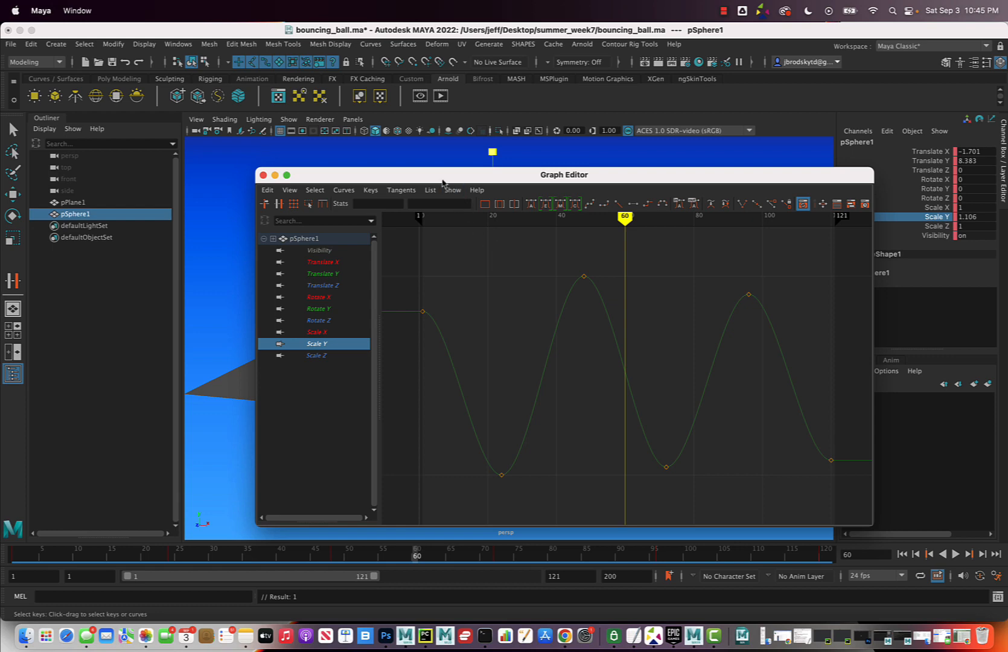
pyautogui.moveTo(443, 182); pyautogui.dragTo(602, 376)
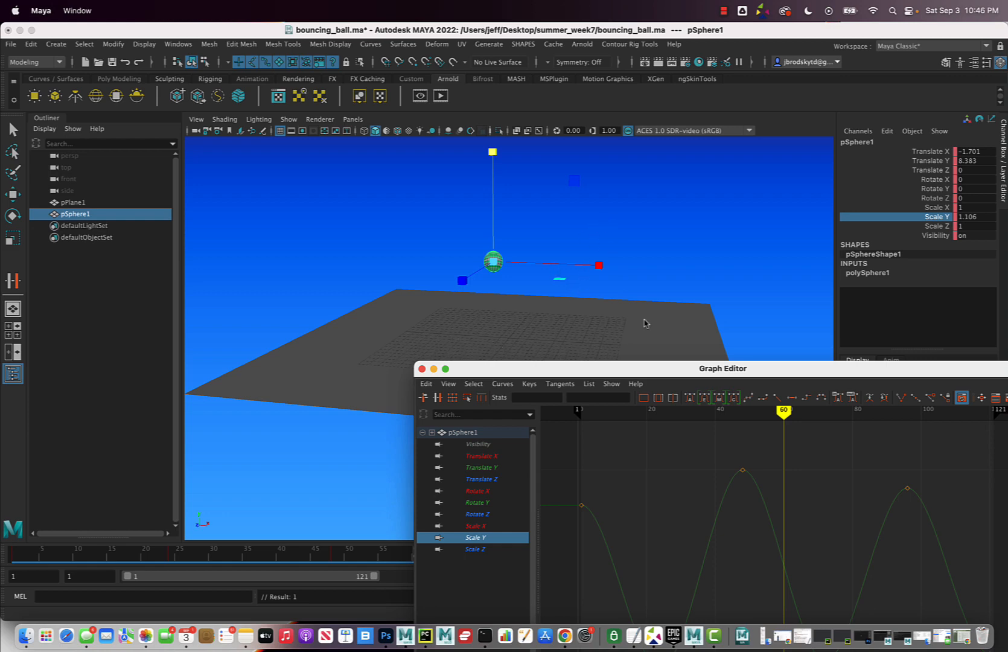
pyautogui.moveTo(646, 374); pyautogui.dragTo(517, 436)
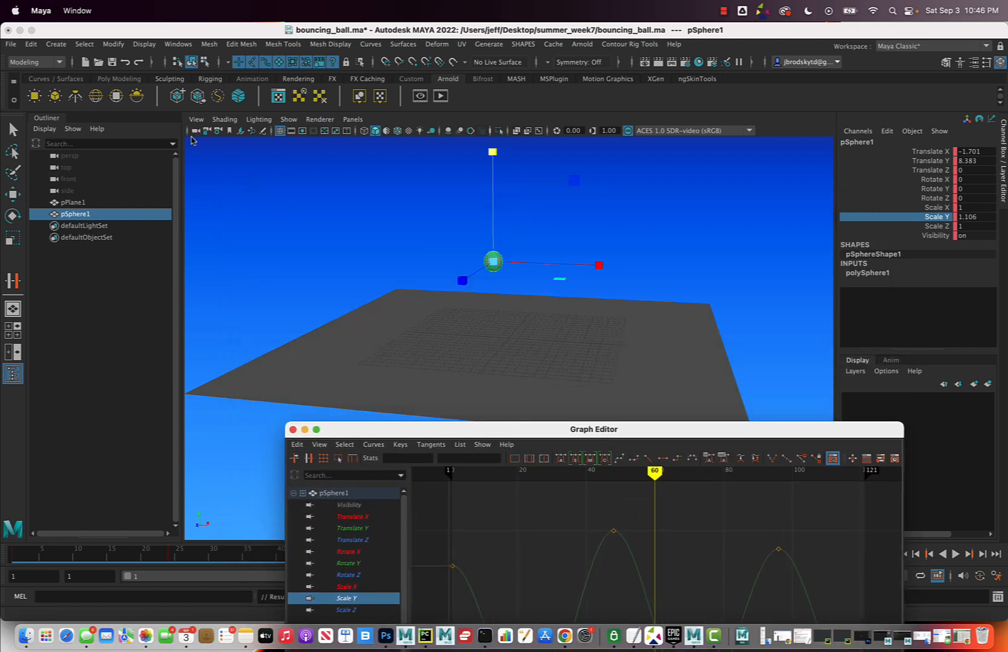
# - Add a Grease Pencil frame and sketch a smooth wave with rounded peaks and dips above the sphere
pyautogui.click(263, 132)
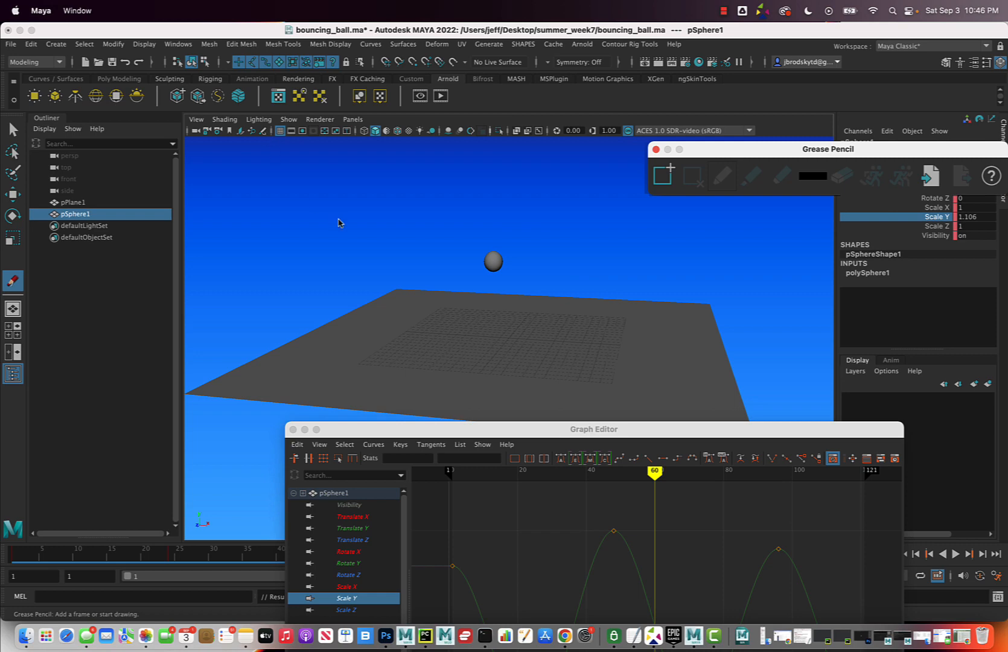
pyautogui.click(659, 177)
pyautogui.moveTo(227, 172)
pyautogui.mouseDown()
pyautogui.moveTo(329, 228)
pyautogui.moveTo(366, 179)
pyautogui.moveTo(506, 203)
pyautogui.moveTo(573, 176)
pyautogui.moveTo(623, 221)
pyautogui.mouseUp()
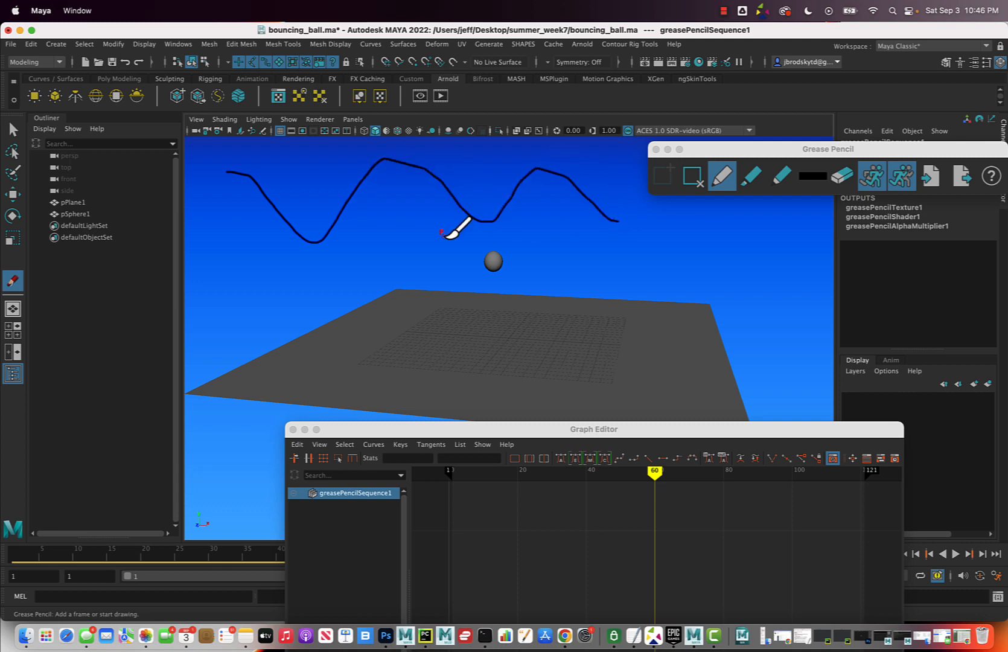
# - Replace the Grease Pencil wave frame with a new one, sketching a curve with flat peaks, steep drops and gradual rises
pyautogui.click(693, 175)
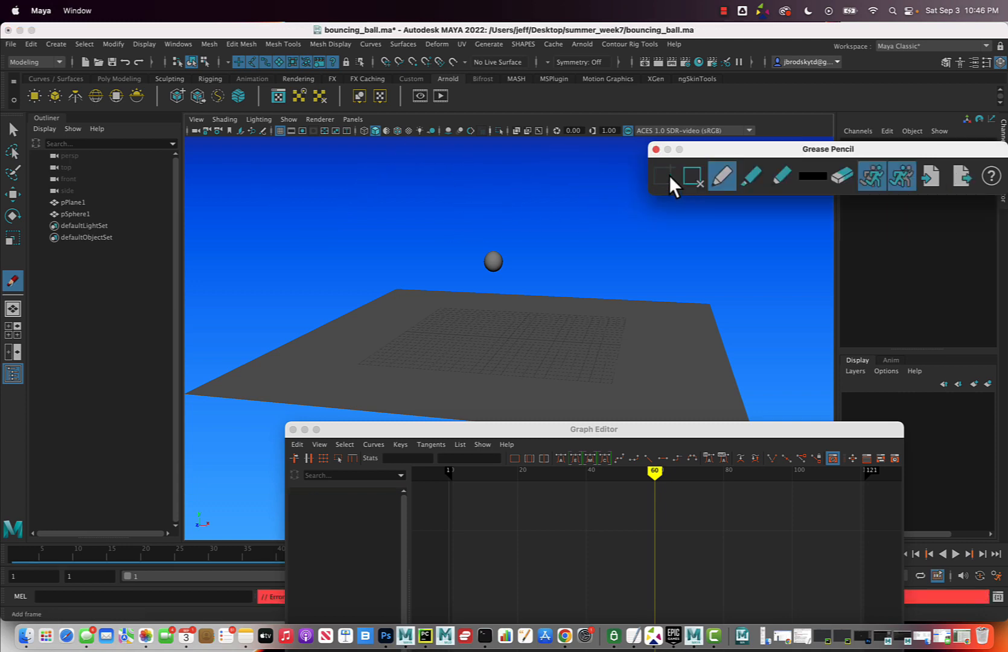
pyautogui.click(669, 175)
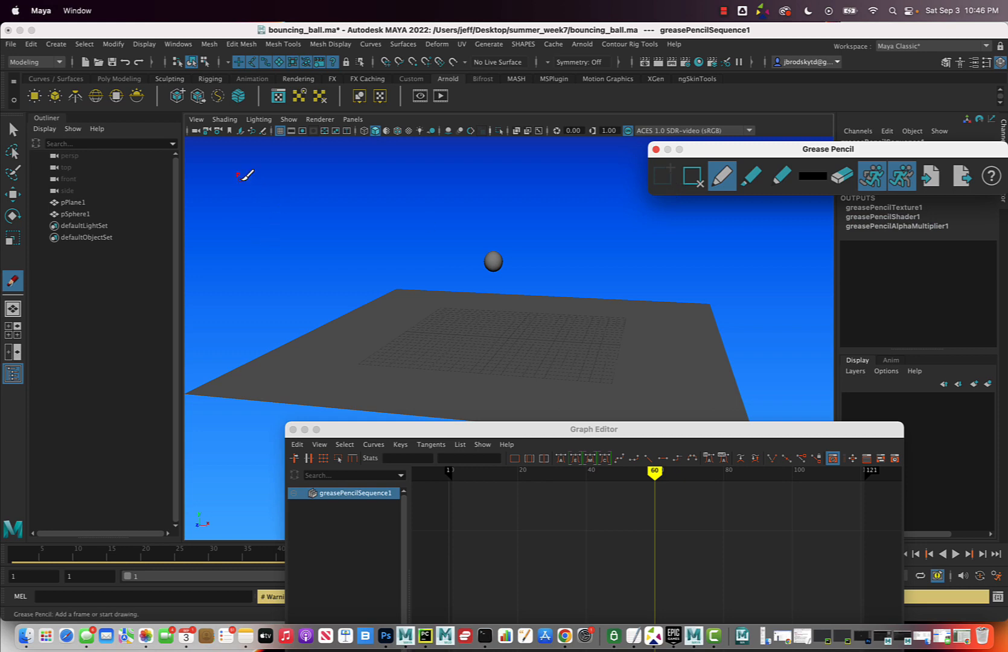
pyautogui.moveTo(241, 179)
pyautogui.mouseDown()
pyautogui.moveTo(305, 179)
pyautogui.moveTo(314, 248)
pyautogui.moveTo(330, 250)
pyautogui.moveTo(404, 178)
pyautogui.moveTo(422, 180)
pyautogui.moveTo(425, 242)
pyautogui.moveTo(443, 240)
pyautogui.moveTo(509, 179)
pyautogui.moveTo(532, 179)
pyautogui.moveTo(534, 236)
pyautogui.moveTo(545, 235)
pyautogui.moveTo(610, 174)
pyautogui.mouseUp()
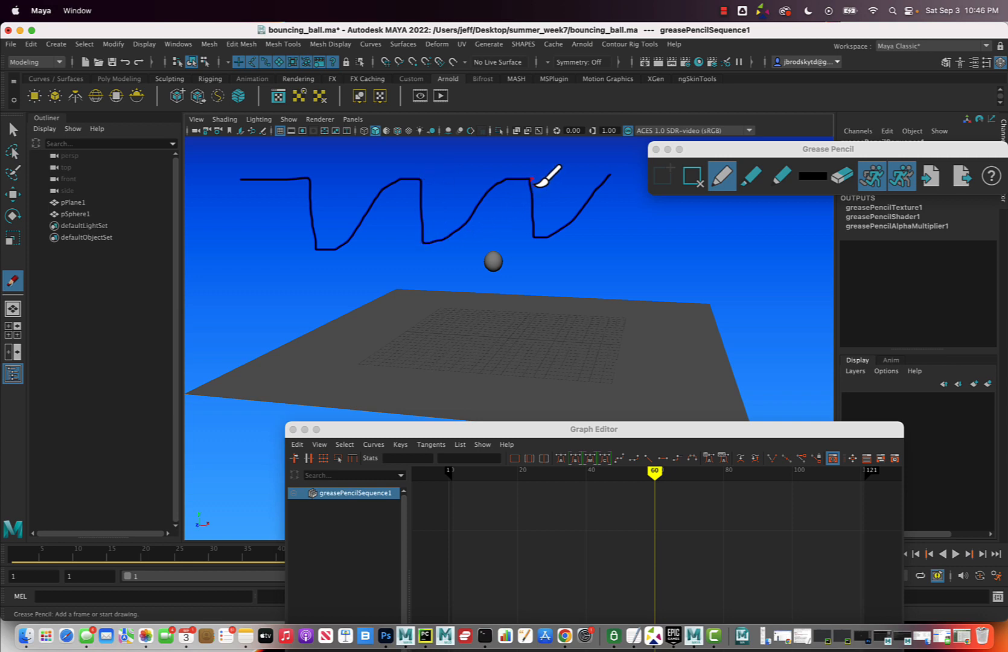
# - Delete the Grease Pencil sketch frame, close the Grease Pencil tools, and reselect the sphere with the Select tool
pyautogui.click(693, 176)
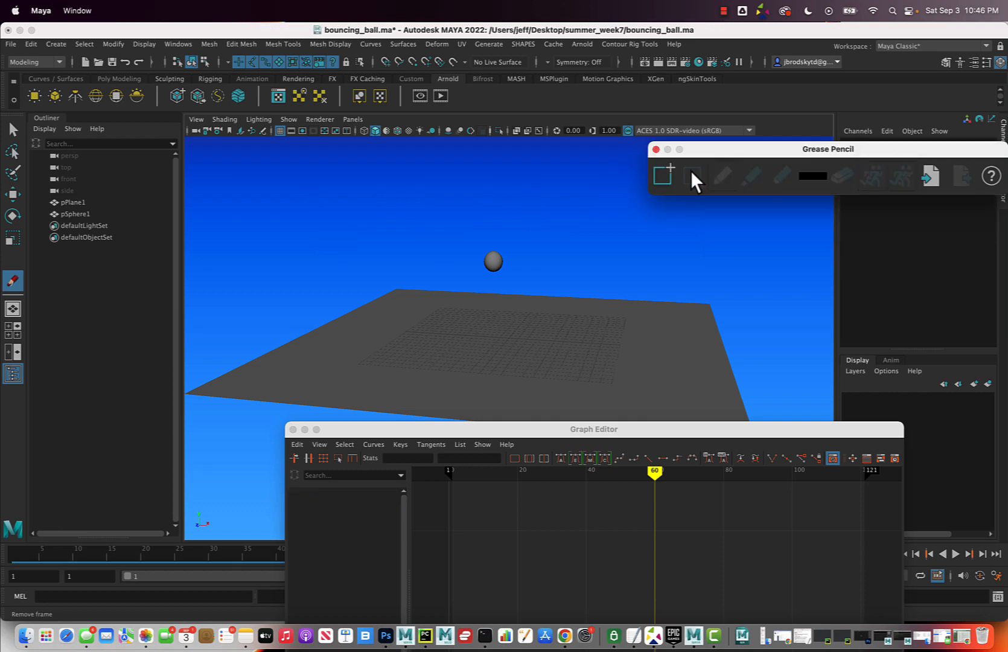
pyautogui.click(656, 151)
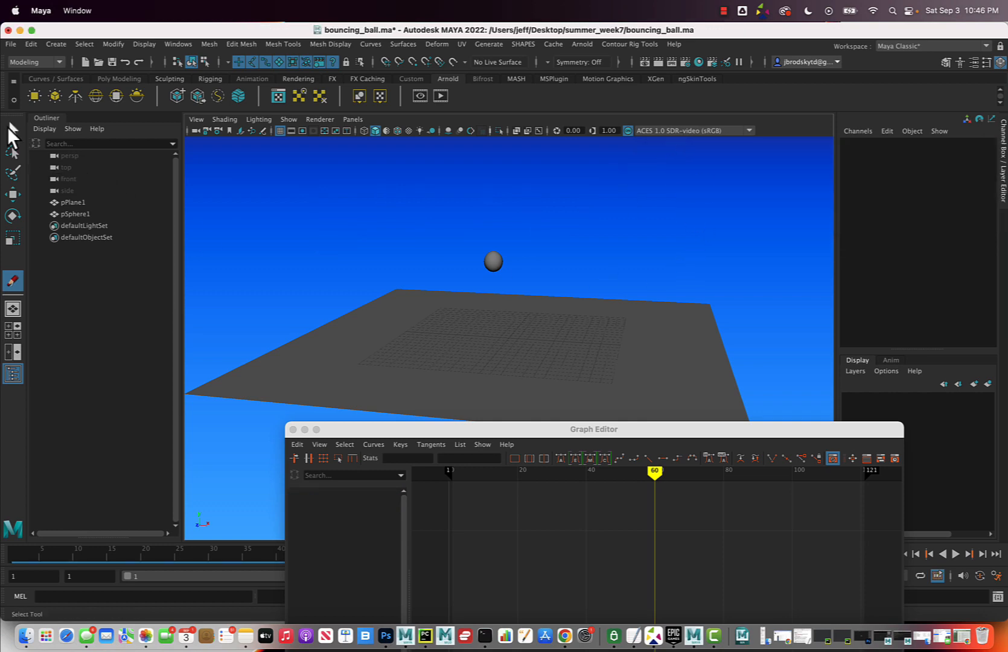
pyautogui.click(12, 133)
pyautogui.click(510, 272)
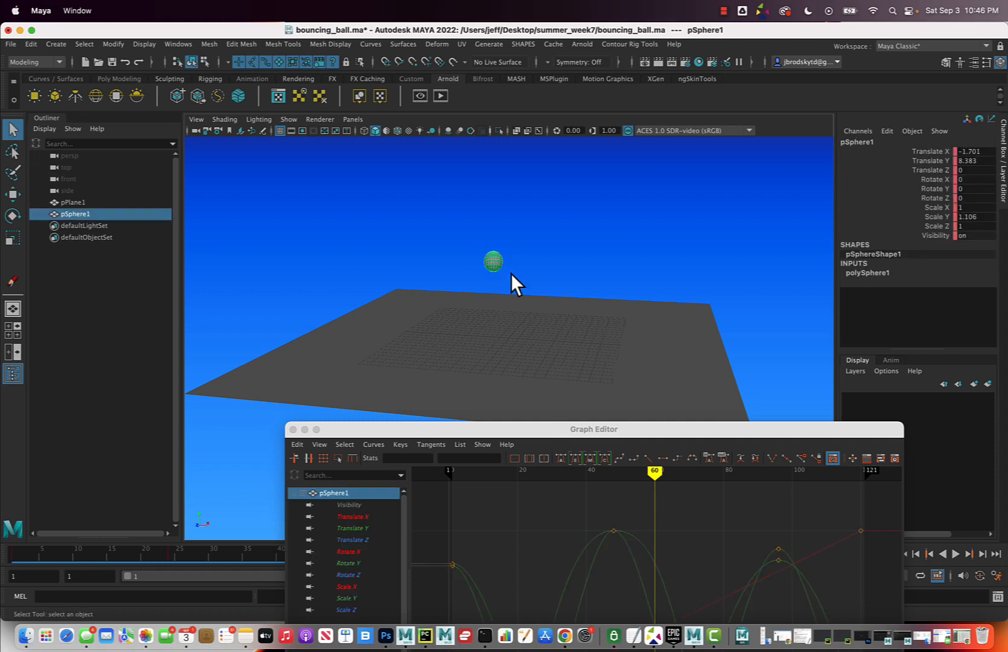
# - Give the three upper Scale Y keys of the sphere stepped tangents in the Graph Editor
pyautogui.moveTo(546, 430); pyautogui.dragTo(551, 210)
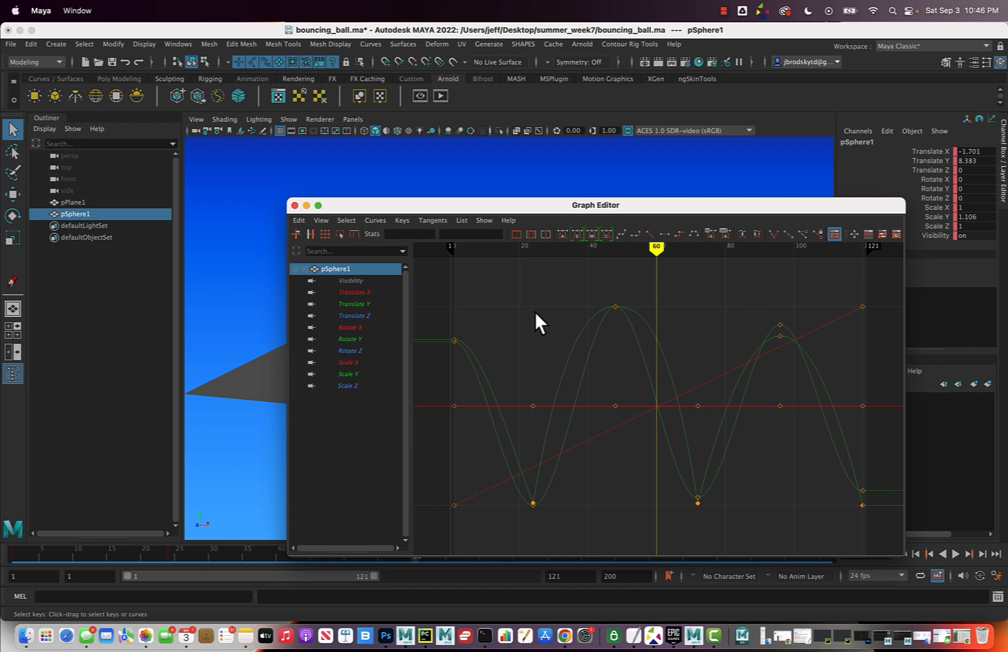
pyautogui.click(349, 374)
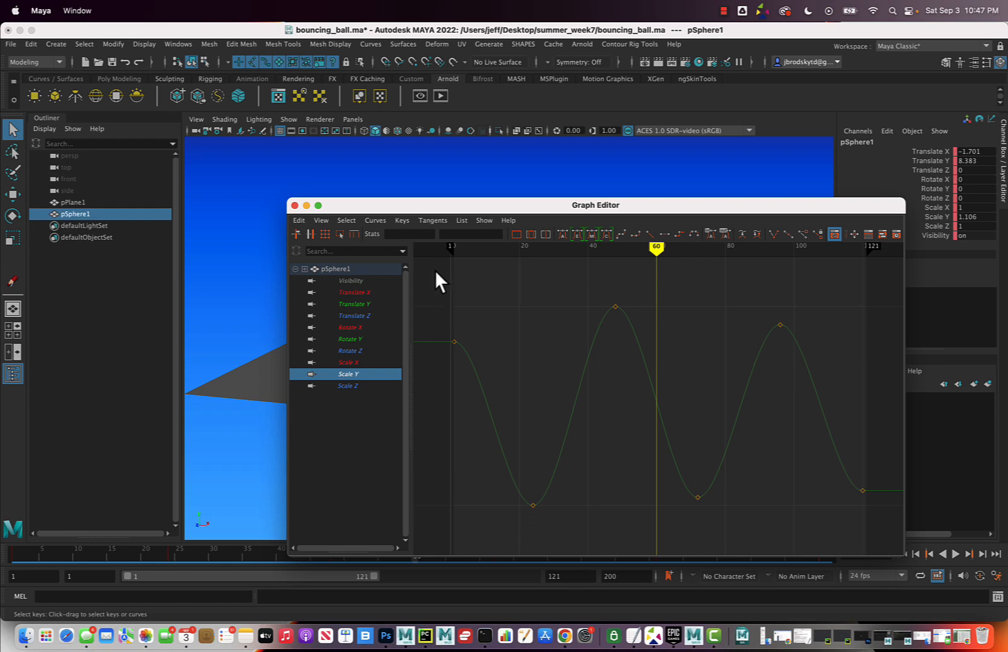
pyautogui.moveTo(436, 279); pyautogui.dragTo(841, 378)
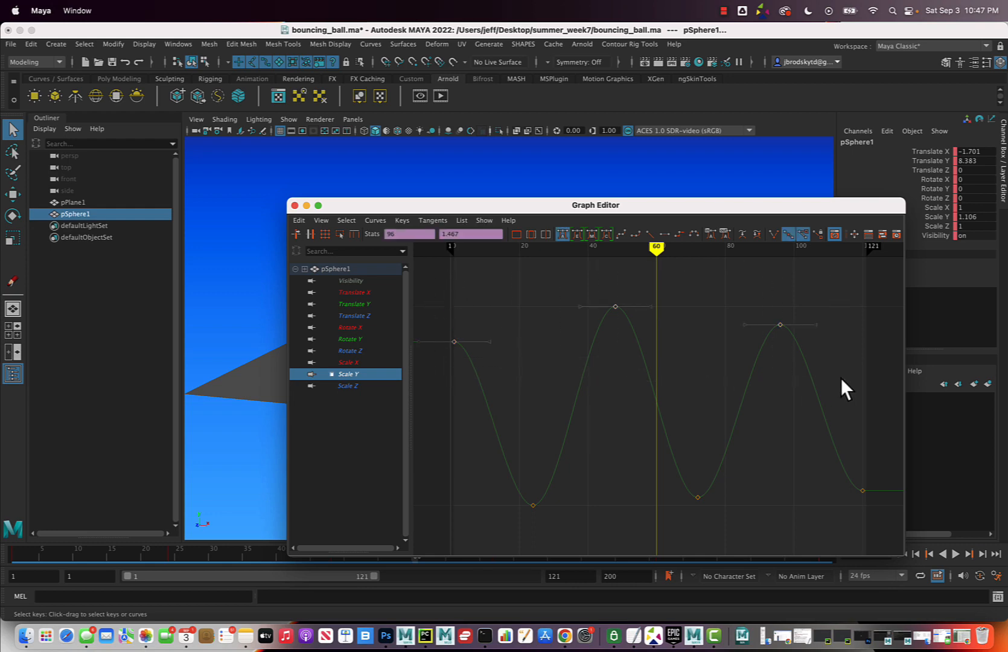
pyautogui.click(678, 234)
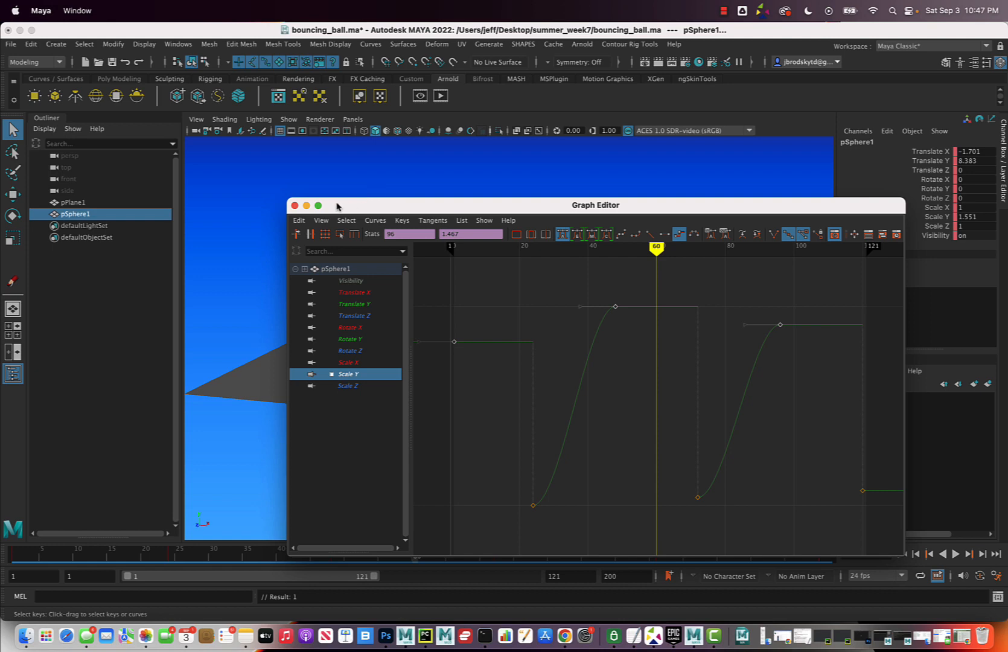
# - Place the Graph Editor clear of the sphere and play back the stepped squash and stretch
pyautogui.moveTo(348, 209); pyautogui.dragTo(169, 474)
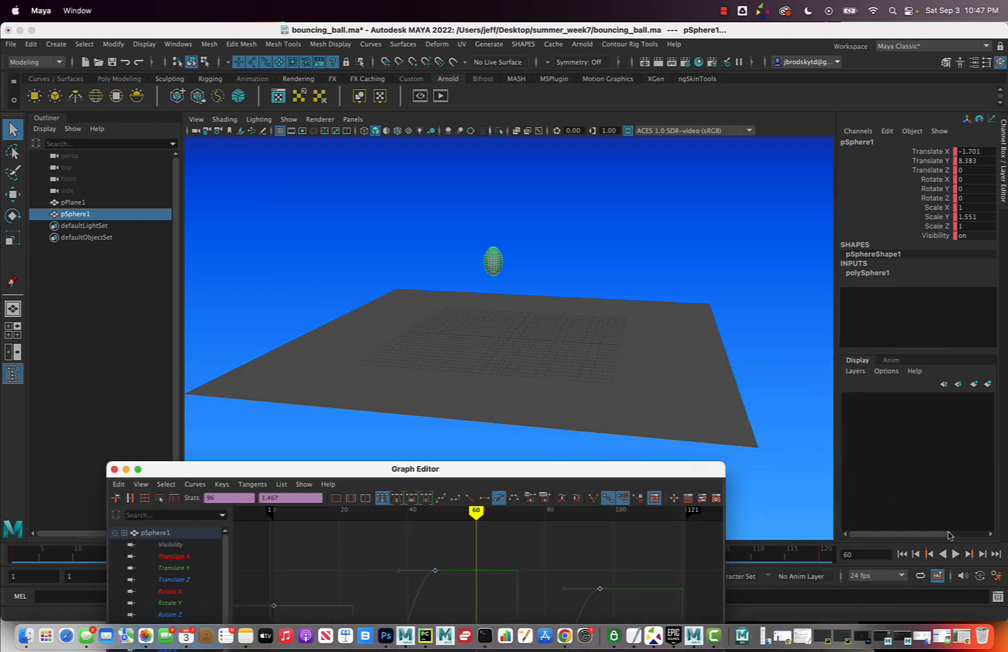
pyautogui.click(954, 553)
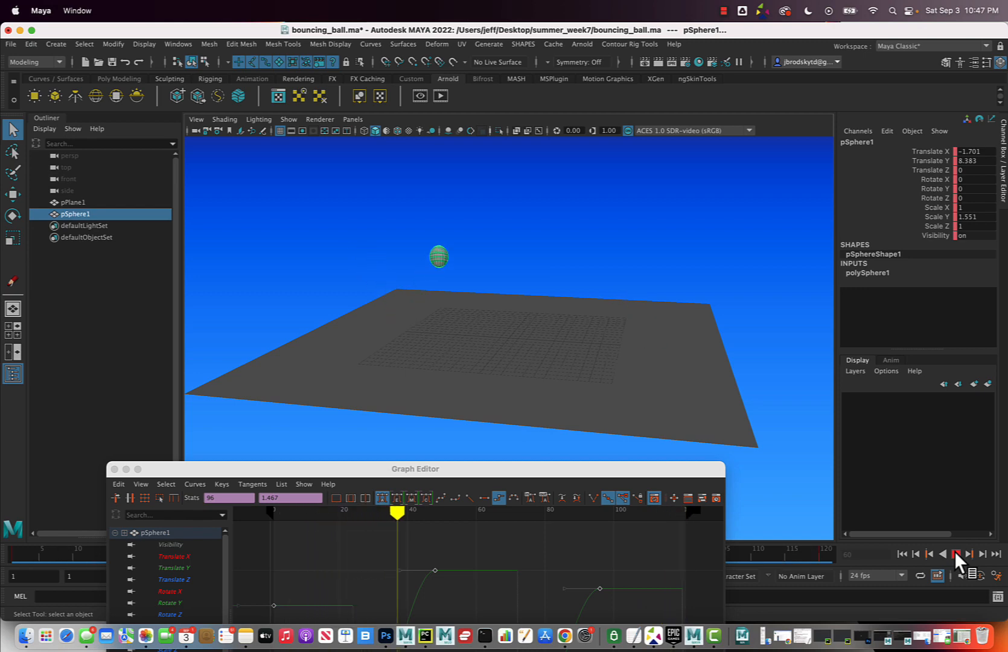
pyautogui.click(955, 553)
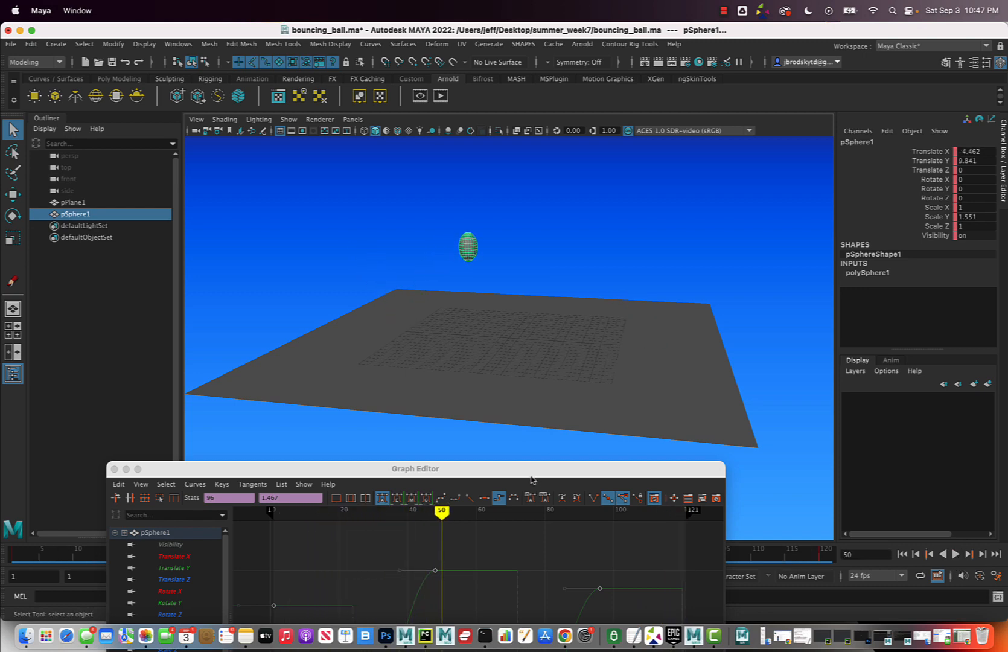
# - Select all Scale Y keys, try moving them 4 frames forward in the Graph Editor, and undo the move
pyautogui.moveTo(526, 476); pyautogui.dragTo(630, 218)
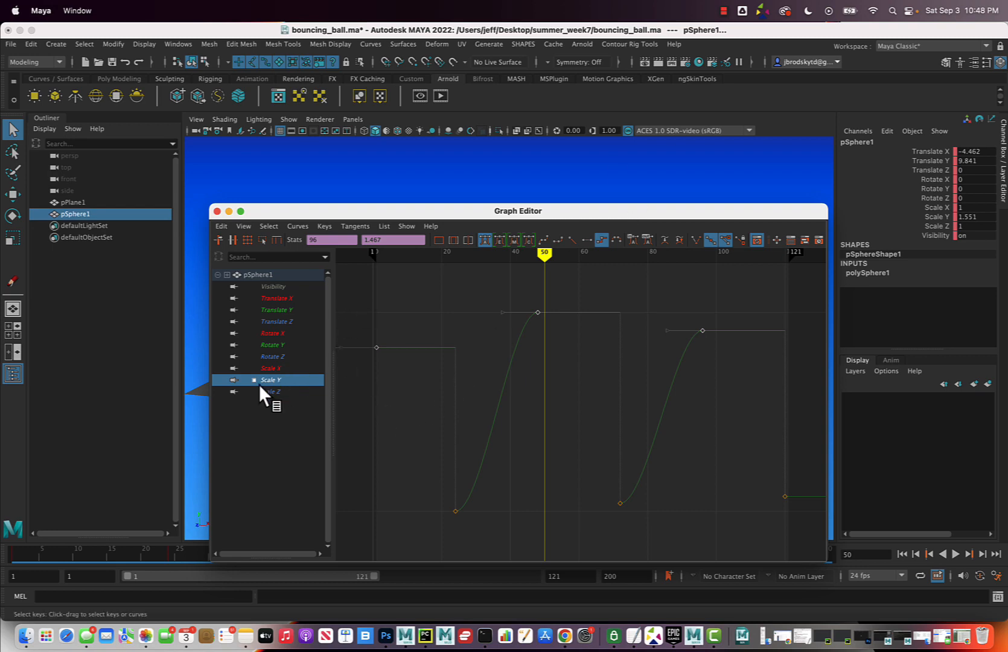
pyautogui.moveTo(355, 290); pyautogui.dragTo(830, 559)
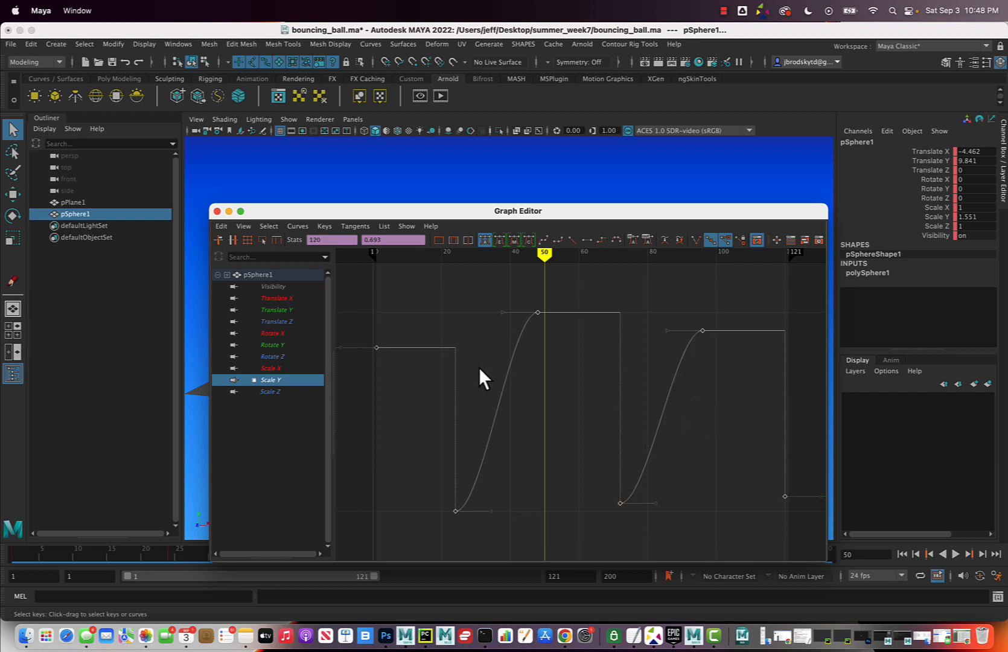
pyautogui.press('w')
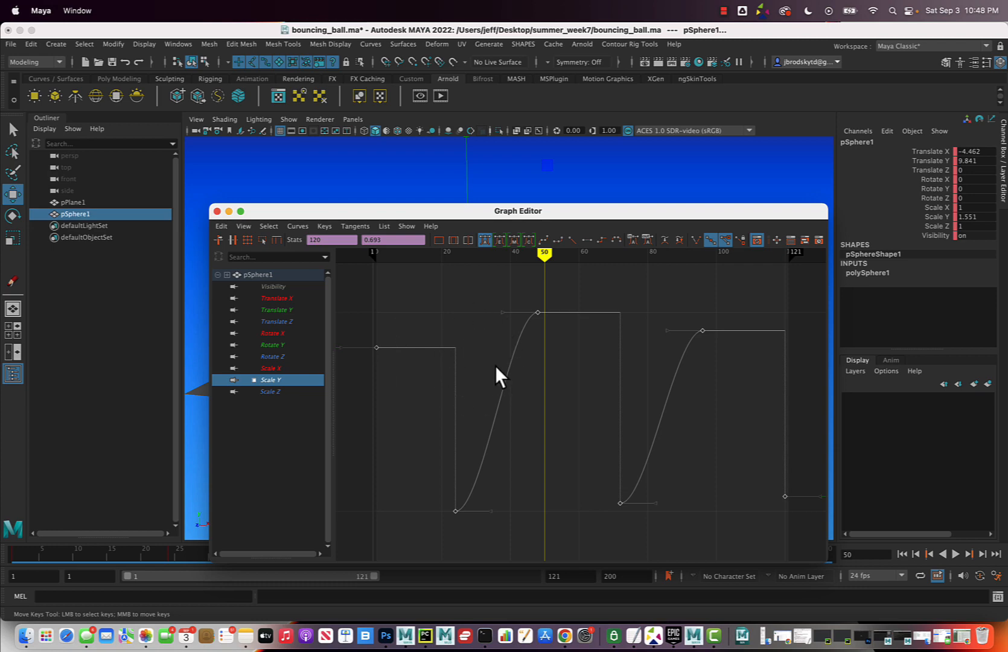
pyautogui.moveTo(481, 367); pyautogui.dragTo(496, 368, button='middle')
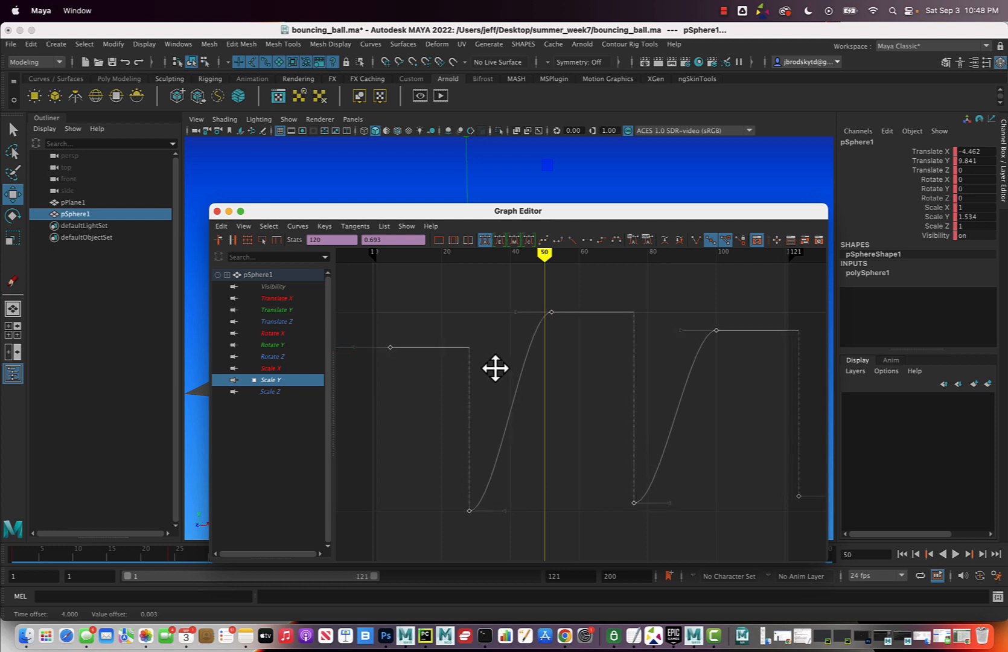
pyautogui.hotkey('ctrl', 'z')
pyautogui.hotkey('ctrl', 'z')
pyautogui.hotkey('ctrl', 'z')
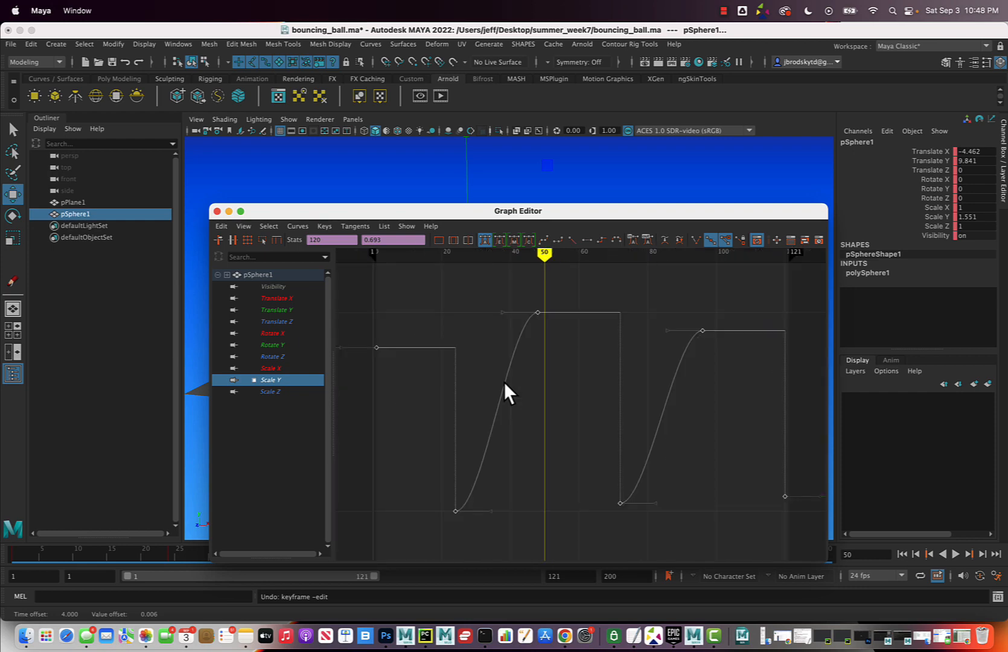
# - Reselect all Scale Y keys, try moving them freely about 18 frames forward and down in value, and undo the move
pyautogui.click(487, 399)
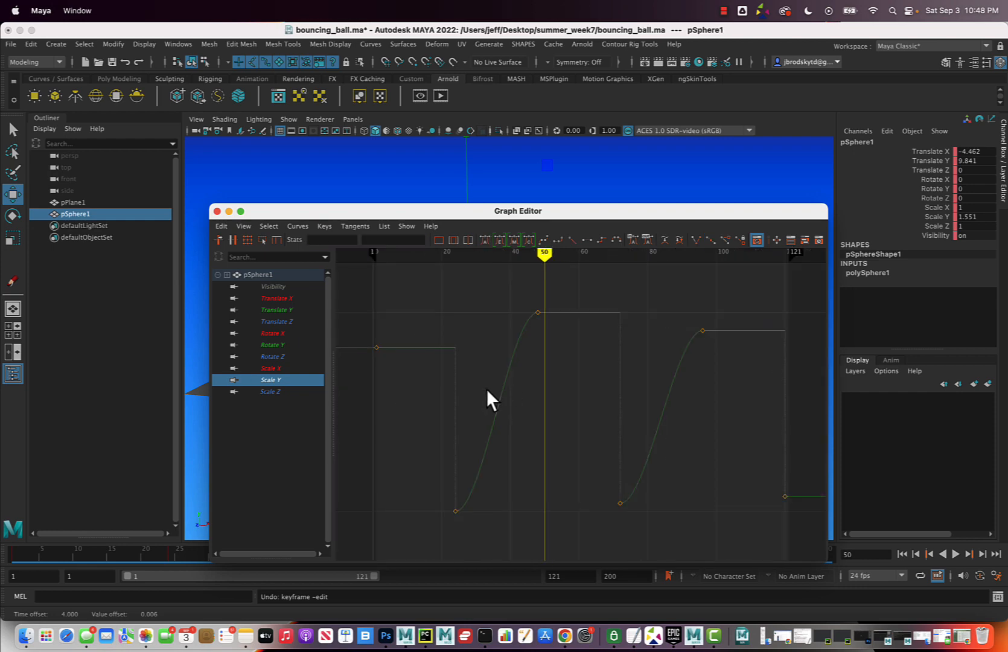
pyautogui.moveTo(362, 278); pyautogui.dragTo(815, 543)
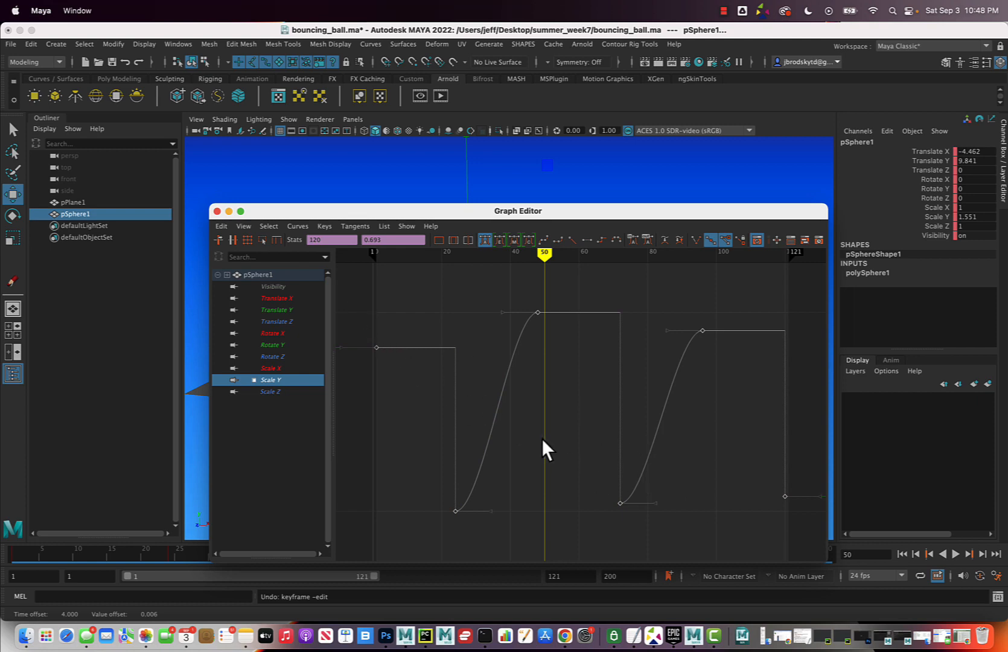
pyautogui.moveTo(474, 376); pyautogui.dragTo(538, 399, button='middle')
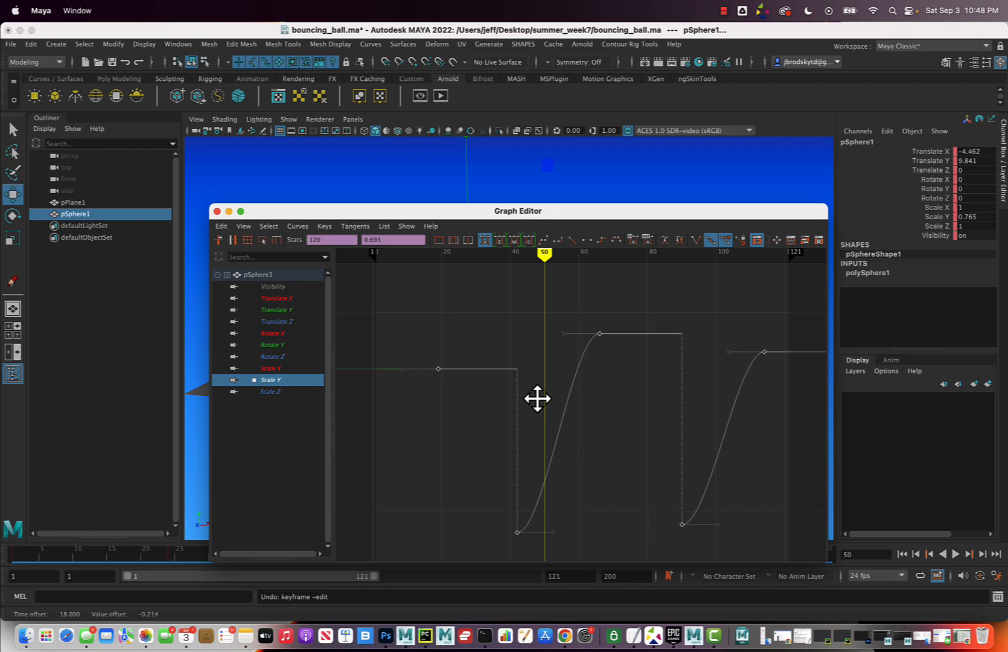
pyautogui.press('z')
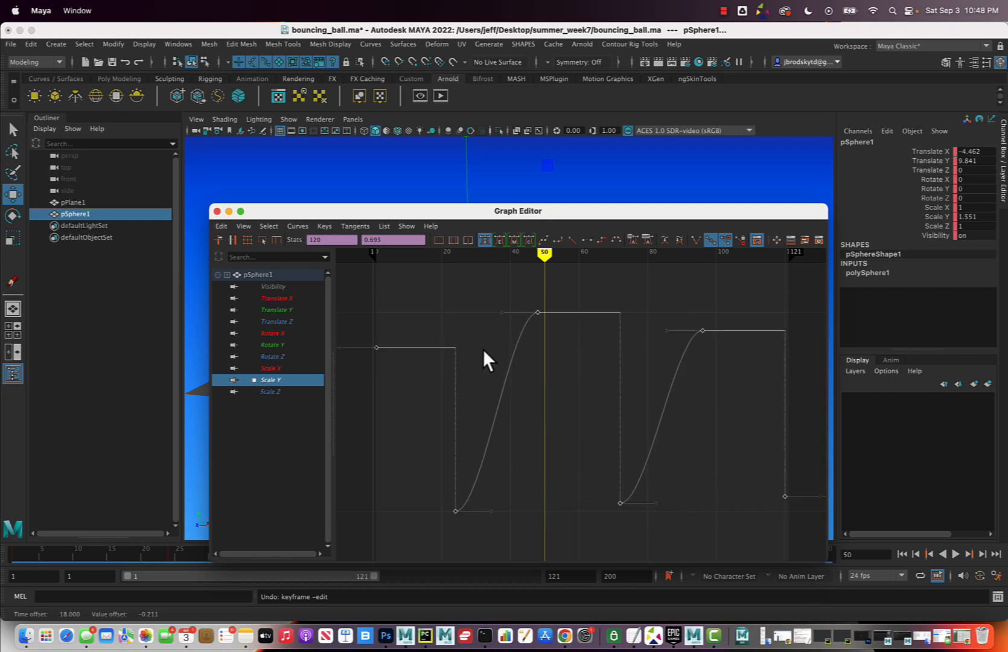
# - Shift all Scale Y keys 3 frames forward without changing their values, and play back the bounce with the Graph Editor minimized
pyautogui.keyDown('shift'); pyautogui.moveTo(483, 349); pyautogui.dragTo(498, 349, button='middle'); pyautogui.keyUp('shift')
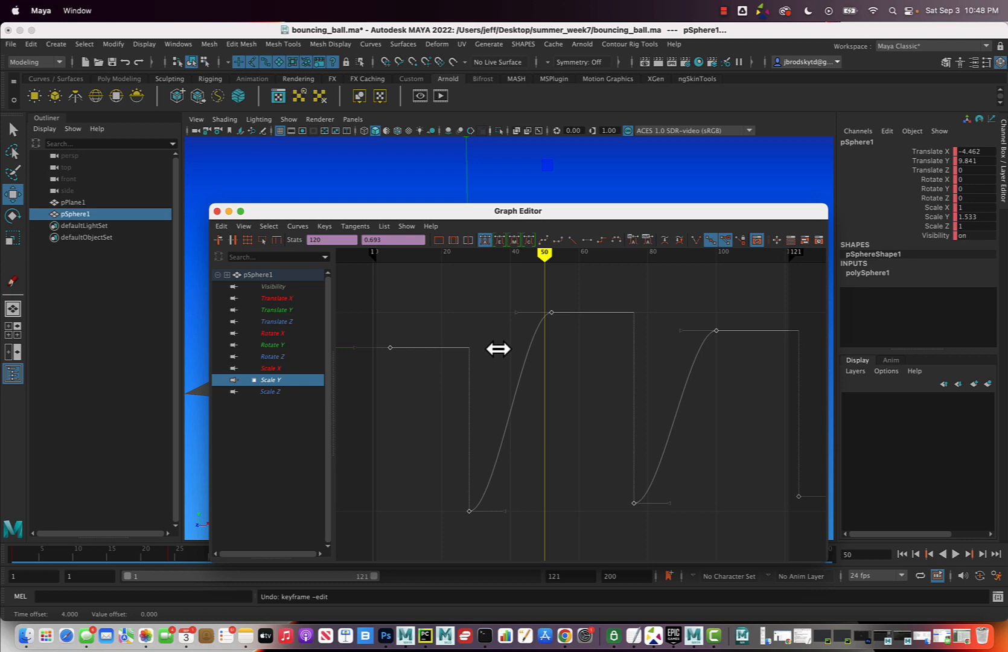
pyautogui.moveTo(498, 349)
pyautogui.keyDown('shift'); pyautogui.mouseDown(button='middle')
pyautogui.moveTo(484, 351)
pyautogui.moveTo(493, 353)
pyautogui.mouseUp(button='middle'); pyautogui.keyUp('shift')
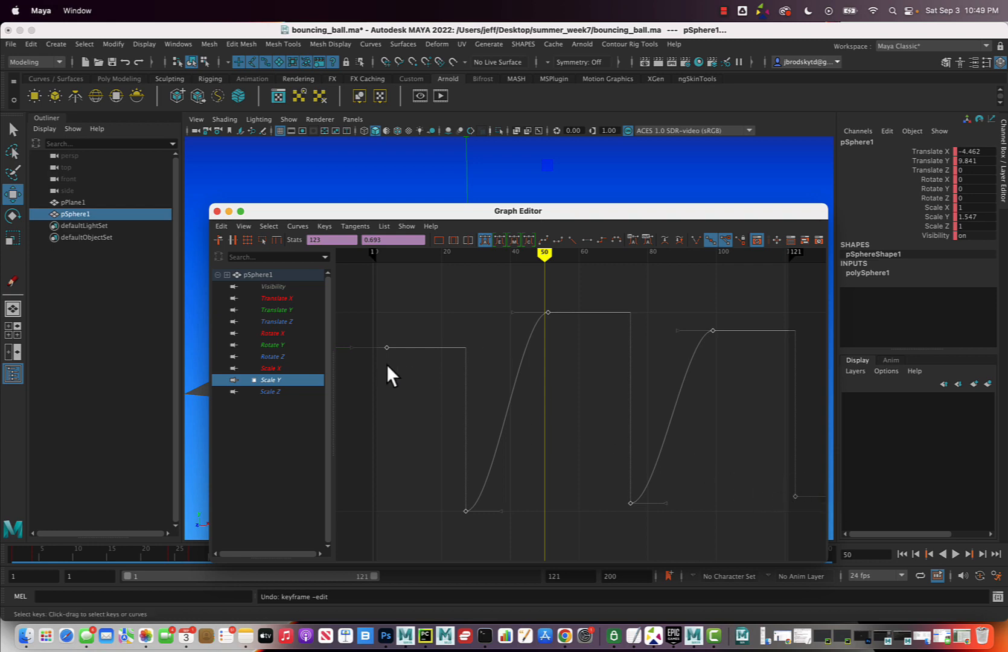
pyautogui.click(230, 212)
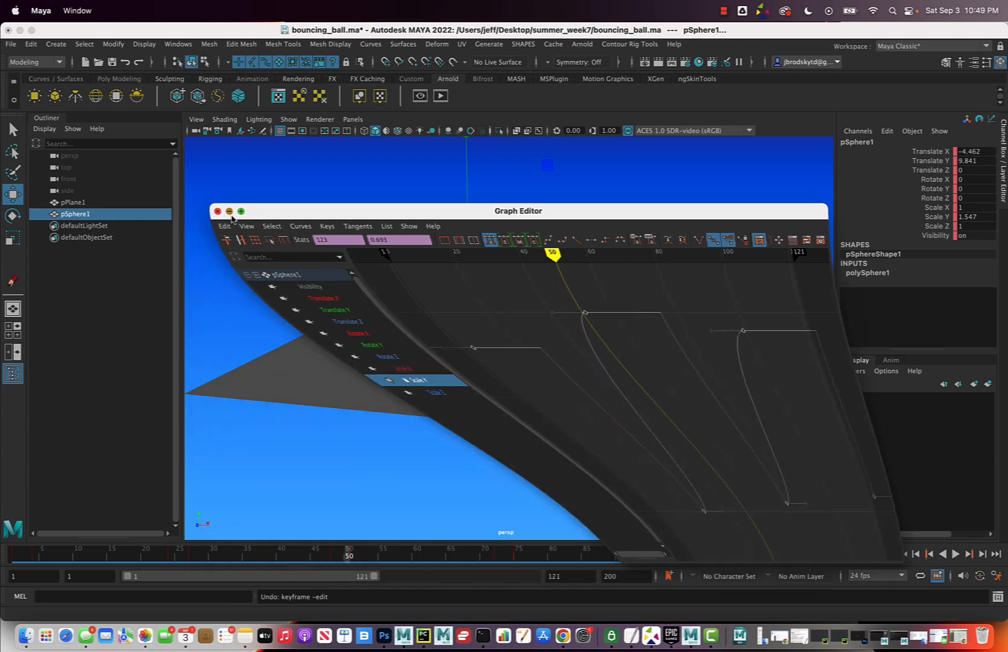
pyautogui.click(330, 252)
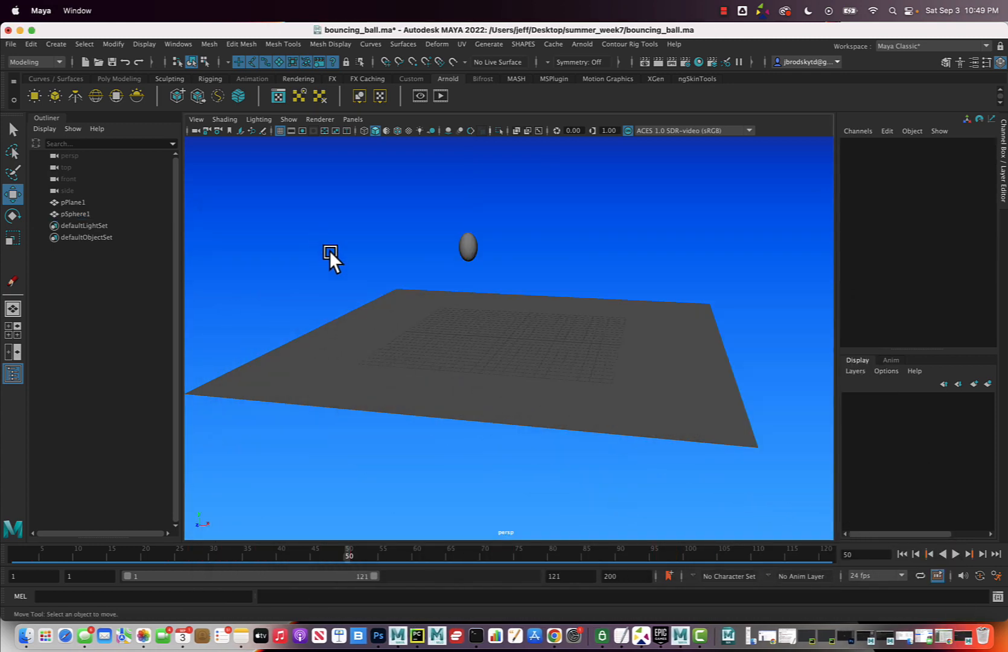
pyautogui.click(953, 554)
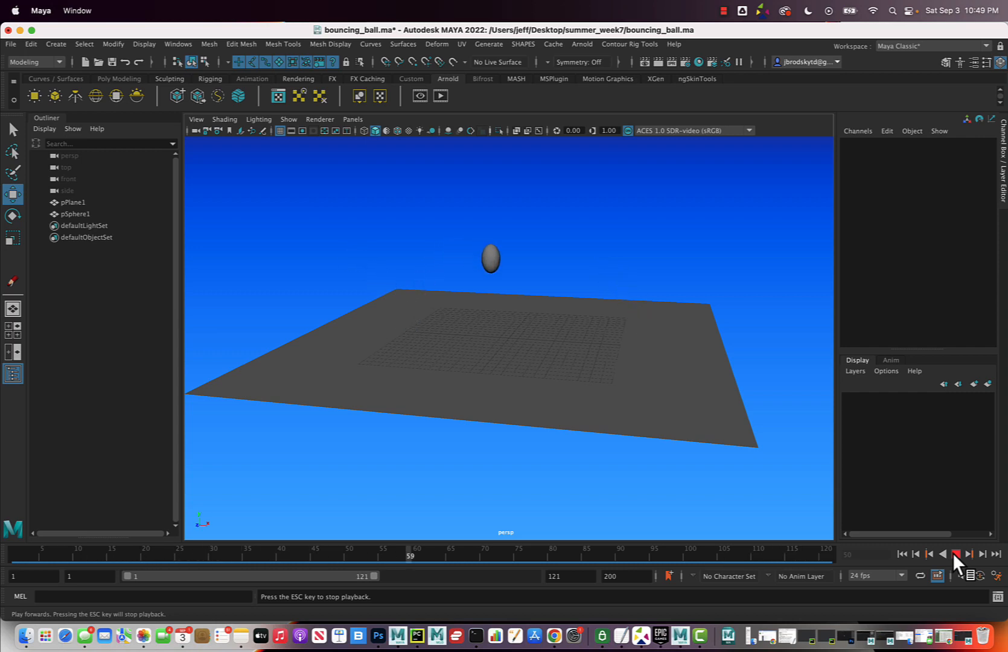
pyautogui.click(955, 554)
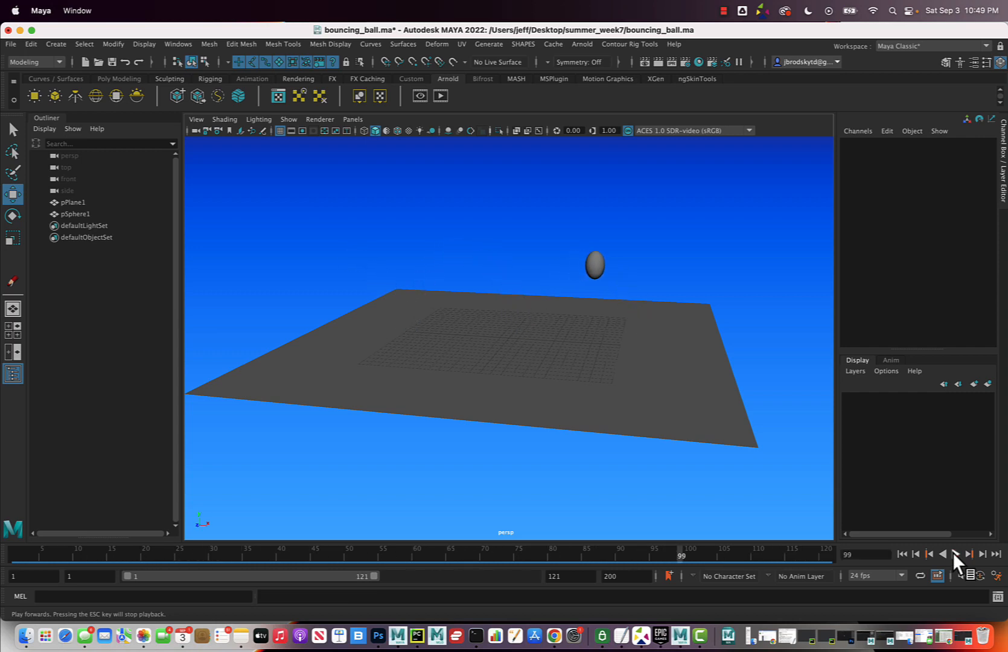
# - Reopen the Graph Editor, select the sphere, and display only its Scale Y curve
pyautogui.click(177, 45)
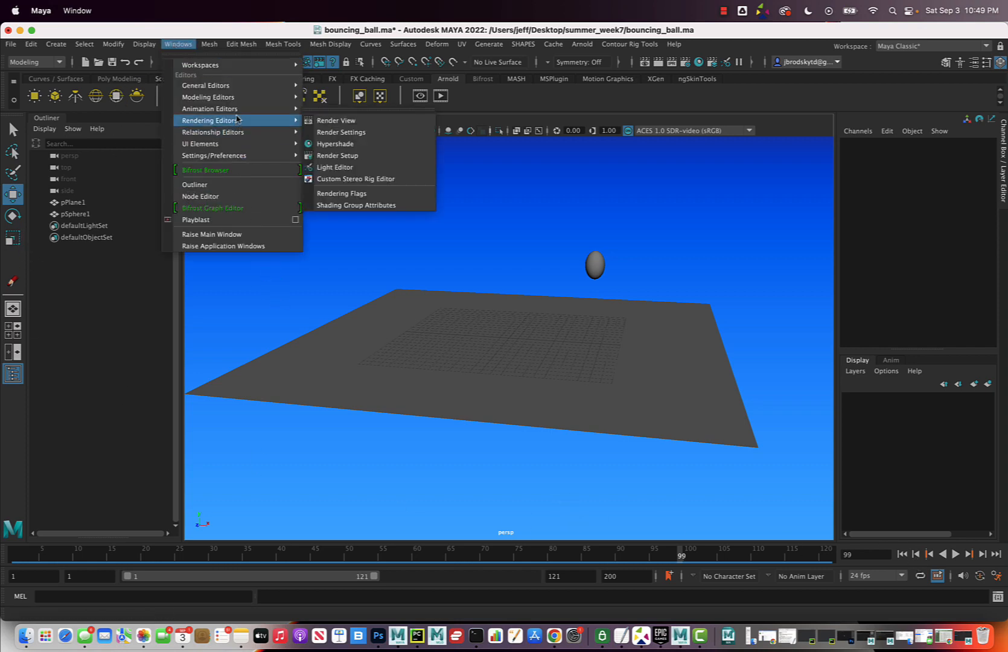
pyautogui.moveTo(211, 108)
pyautogui.click(338, 108)
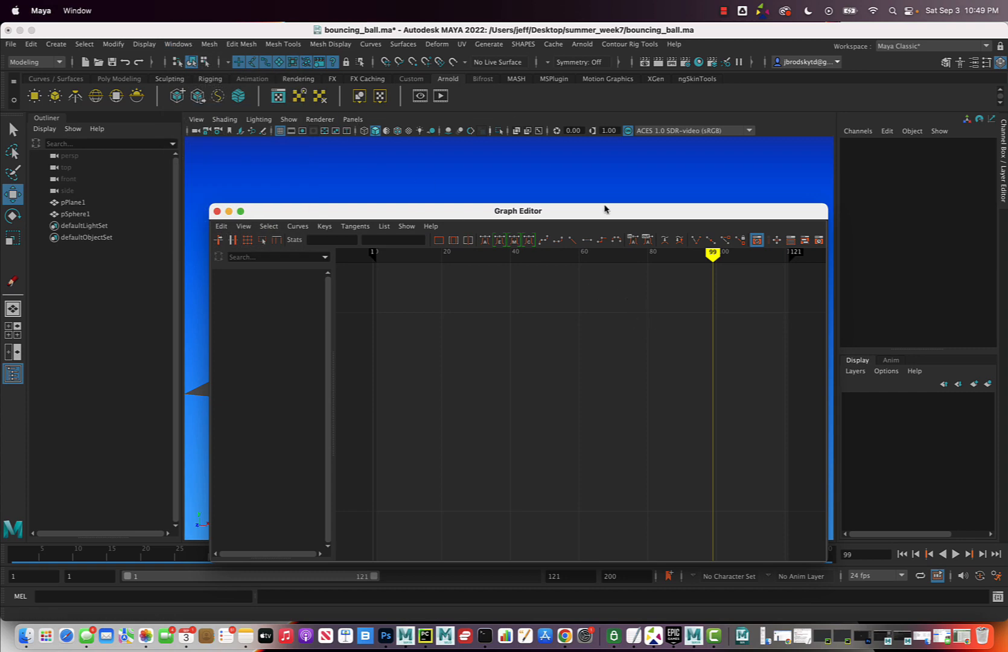
pyautogui.moveTo(590, 212); pyautogui.dragTo(876, 326)
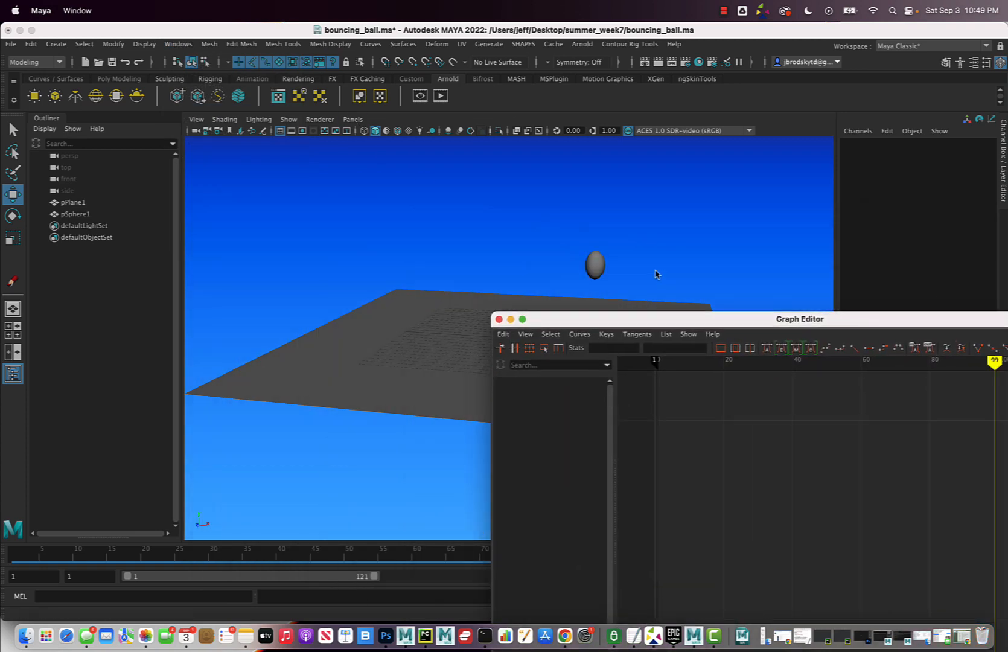
pyautogui.click(612, 269)
pyautogui.click(708, 320)
pyautogui.moveTo(707, 320); pyautogui.dragTo(481, 176)
pyautogui.click(325, 344)
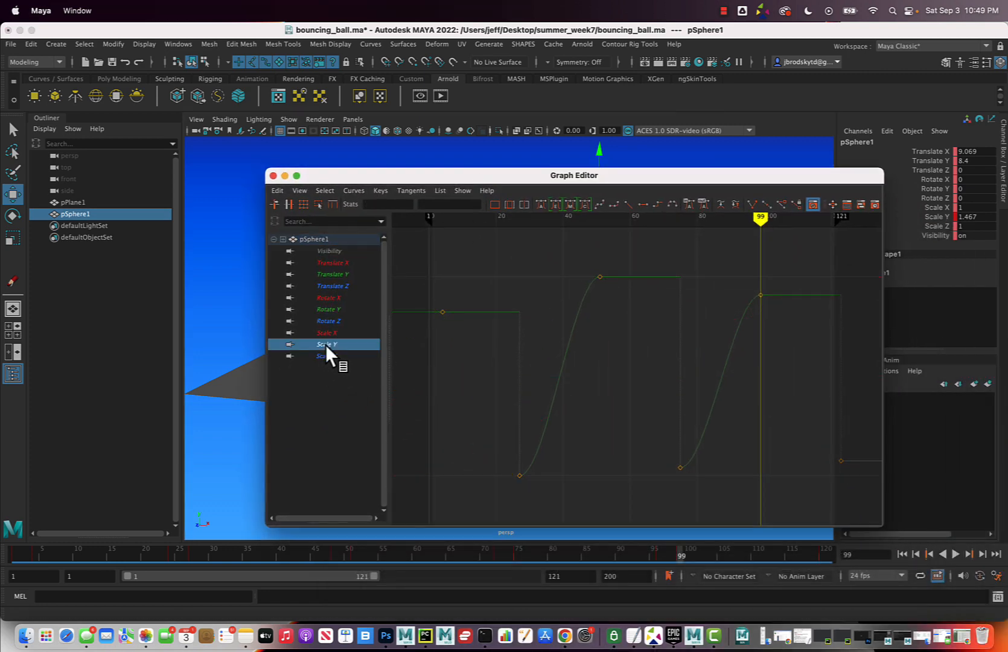
# - Shift all Scale Y keys back 2 frames so the last one sits at frame 121, and play back the bounce
pyautogui.moveTo(413, 237); pyautogui.dragTo(863, 507)
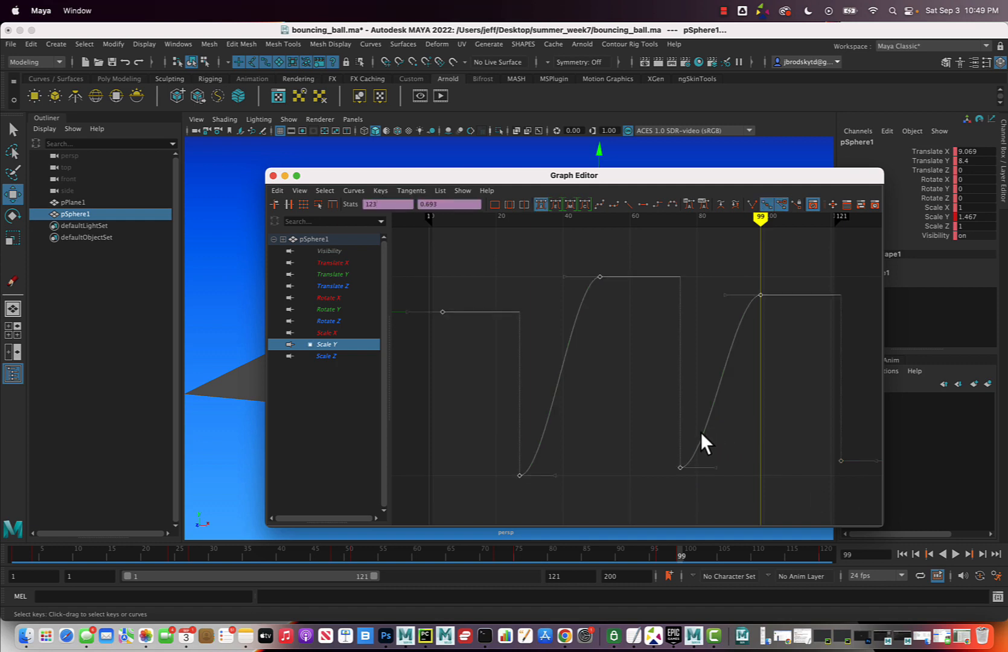
pyautogui.keyDown('shift'); pyautogui.moveTo(742, 408); pyautogui.dragTo(736, 411, button='middle'); pyautogui.keyUp('shift')
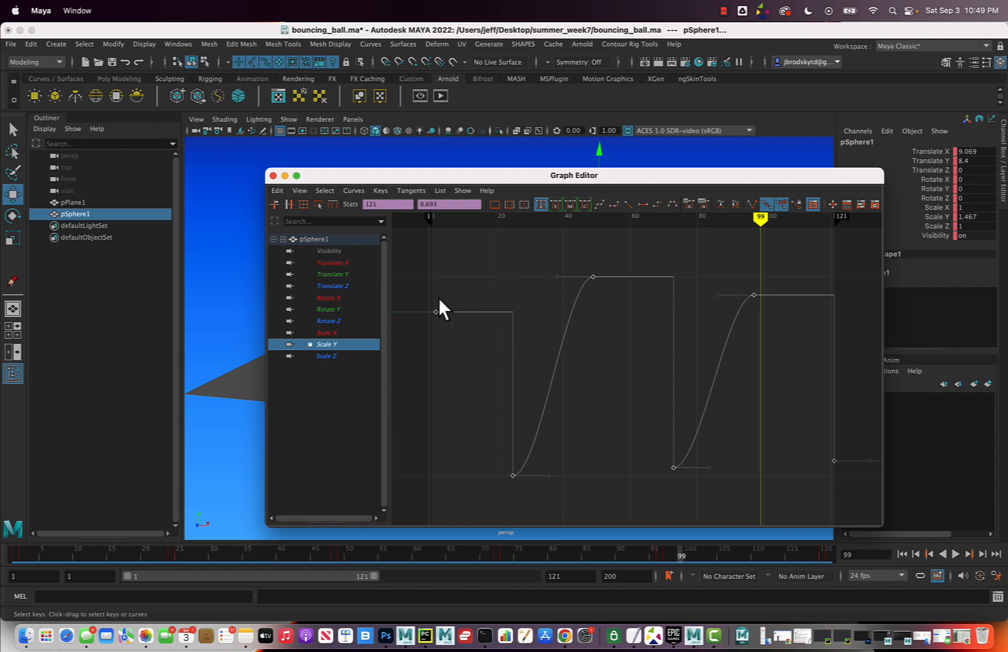
pyautogui.click(285, 176)
pyautogui.click(621, 462)
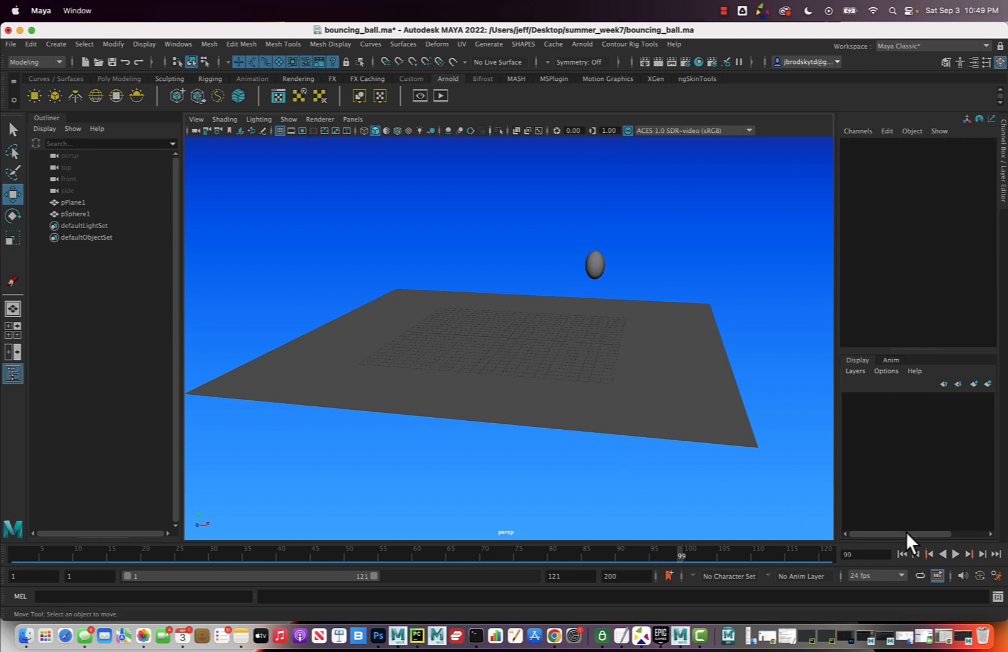
pyautogui.click(955, 554)
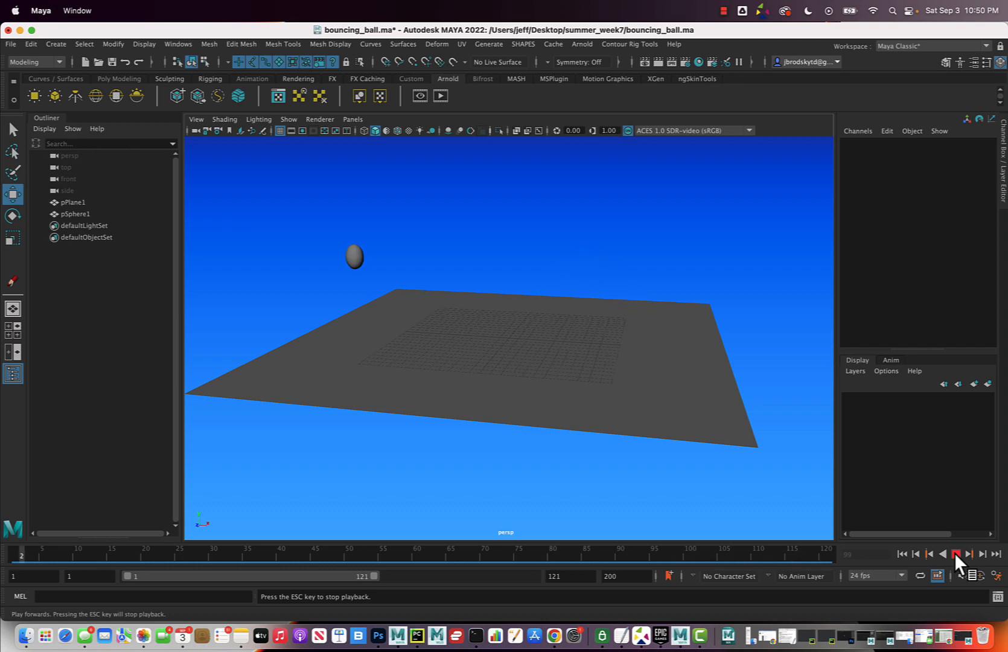
pyautogui.click(955, 553)
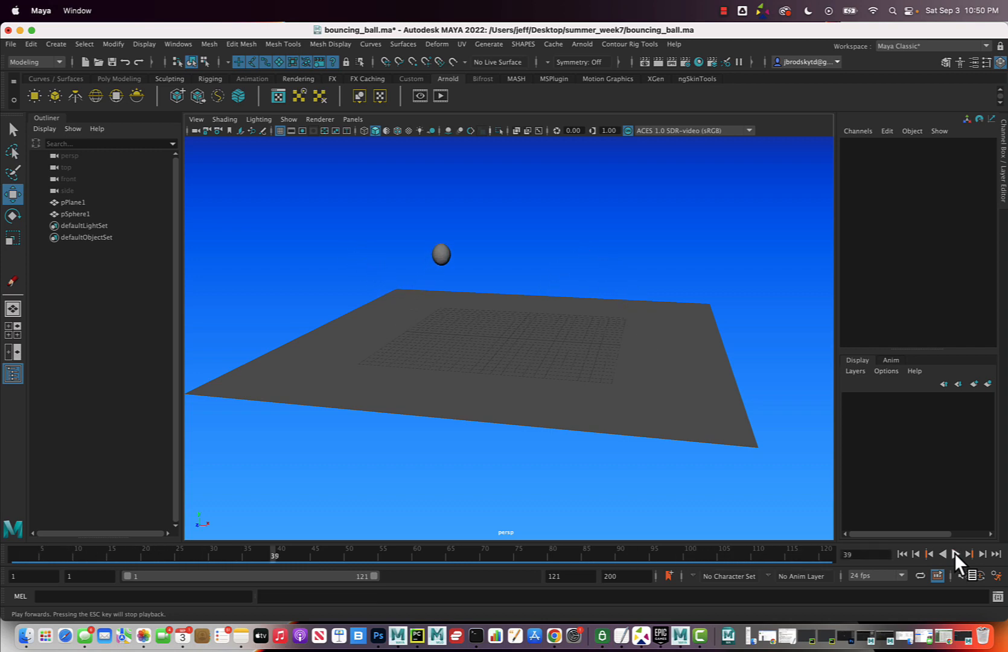